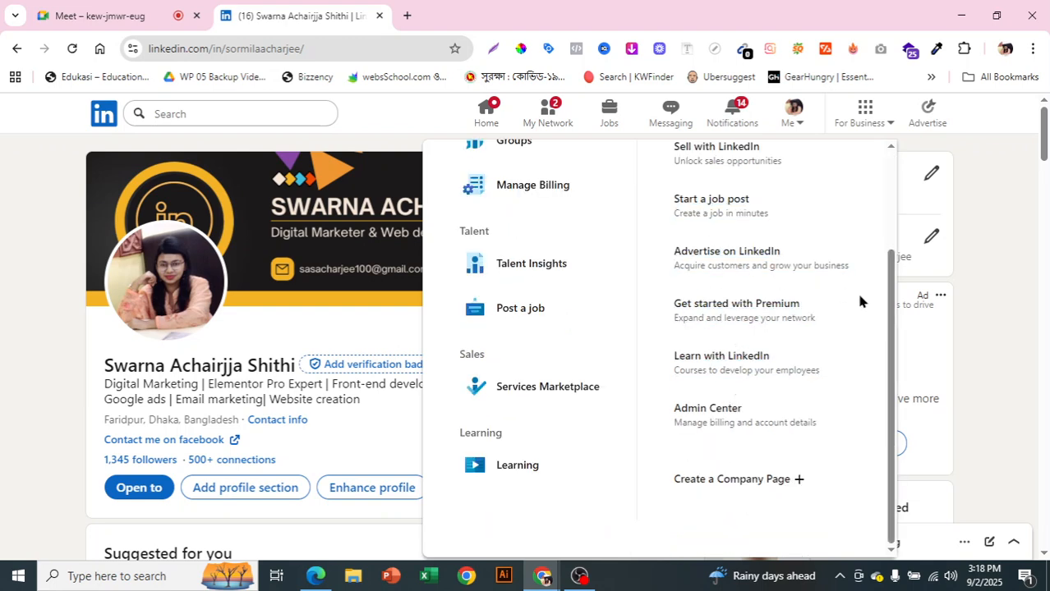
# Open LinkedIn's advertising area to reach the list of ad accounts in Campaign Manager.
pyautogui.moveTo(890, 332); pyautogui.dragTo(907, 204)
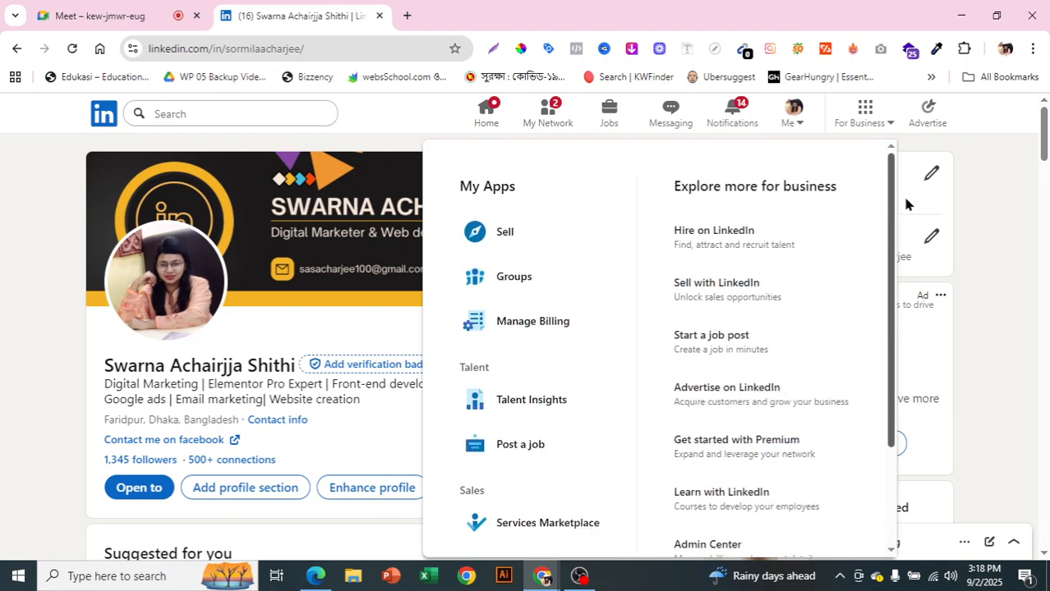
pyautogui.click(931, 109)
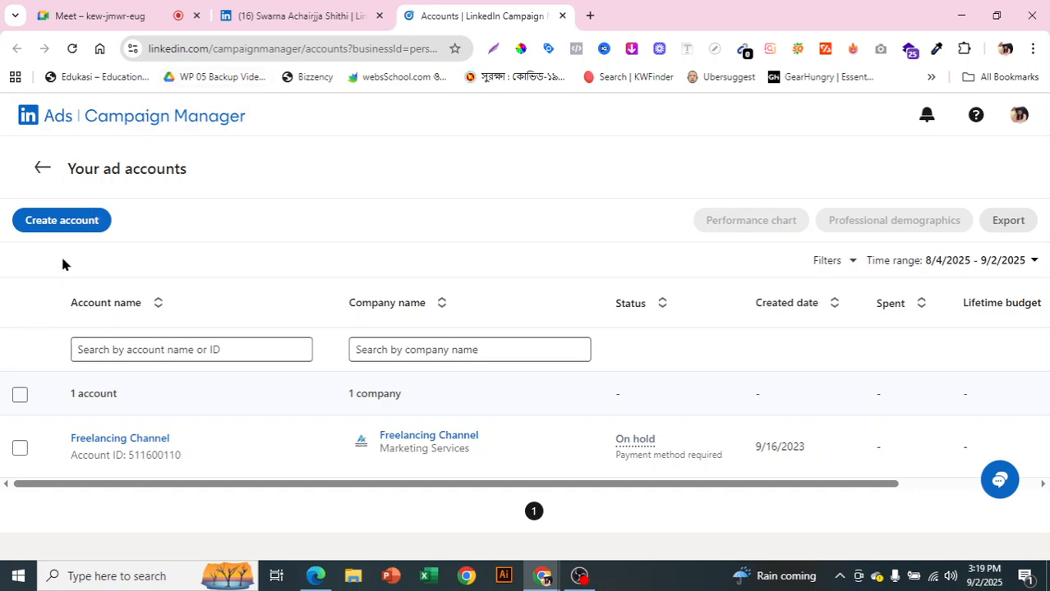
# Start a new ad account and review its account name, currency options and LinkedIn page field.
pyautogui.click(66, 223)
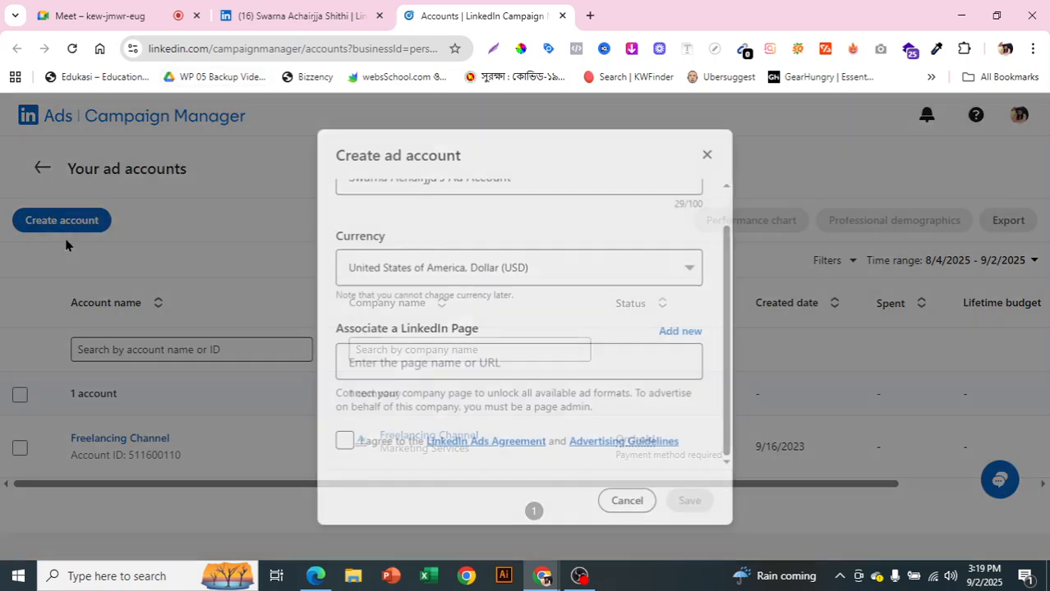
pyautogui.scroll(1, 485, 251)
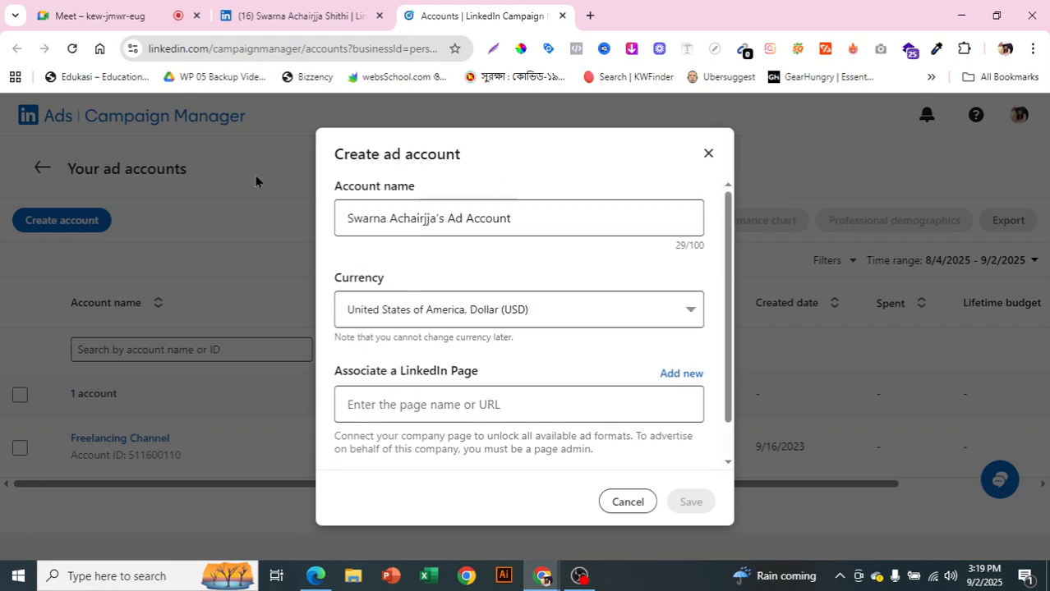
pyautogui.moveTo(510, 221); pyautogui.dragTo(385, 219)
pyautogui.click(475, 250)
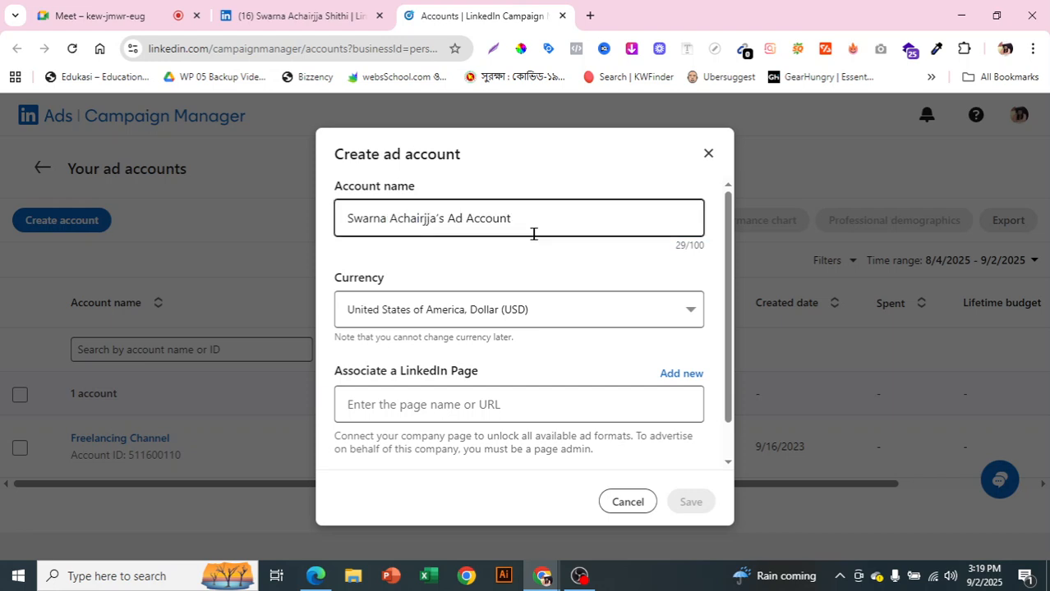
pyautogui.click(624, 320)
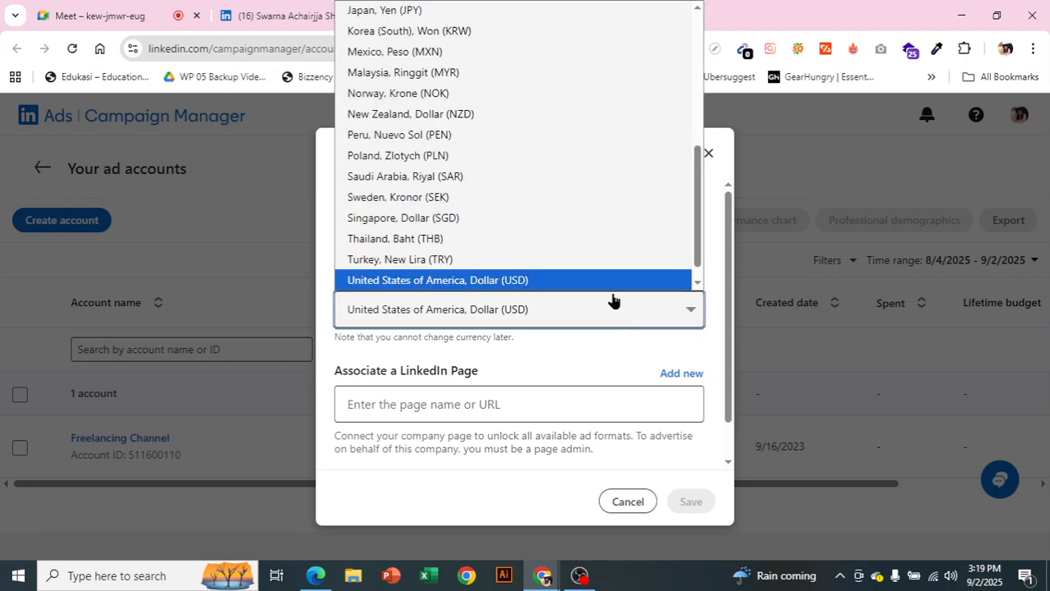
pyautogui.click(663, 293)
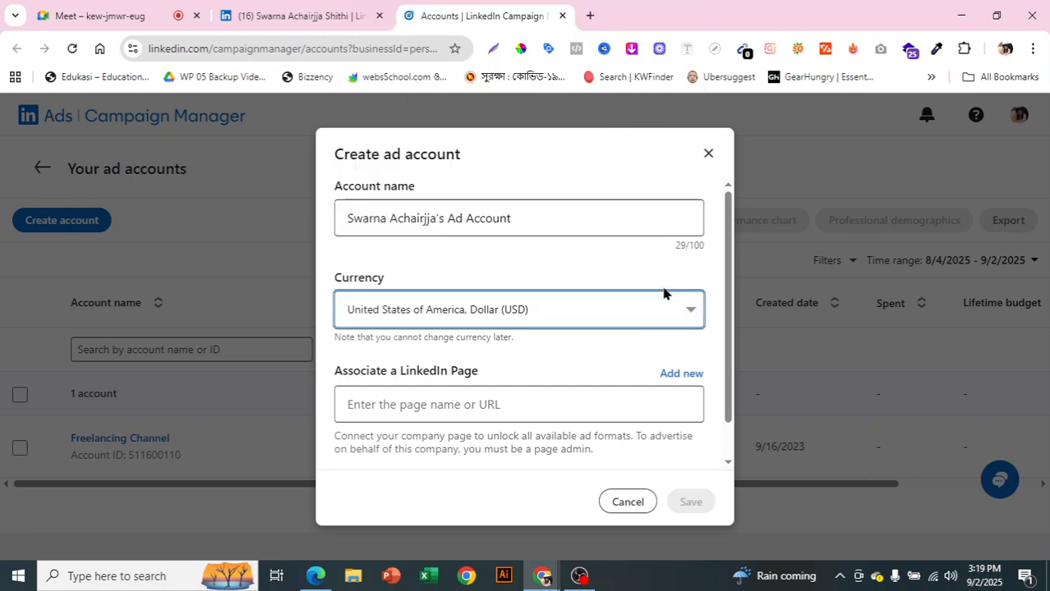
pyautogui.scroll(-1, 663, 359)
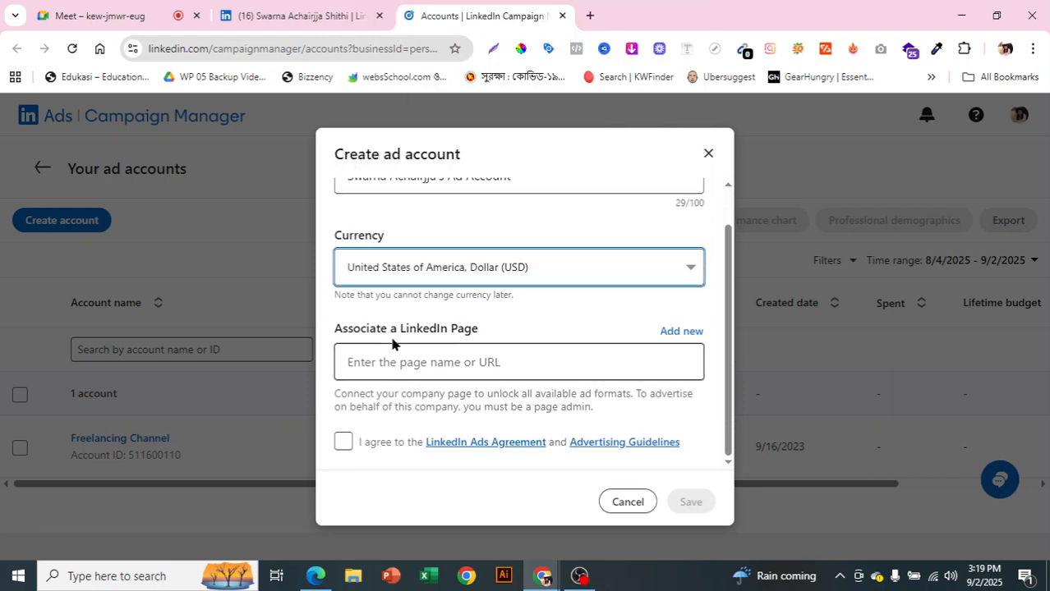
pyautogui.scroll(1, 463, 353)
pyautogui.scroll(1, 462, 353)
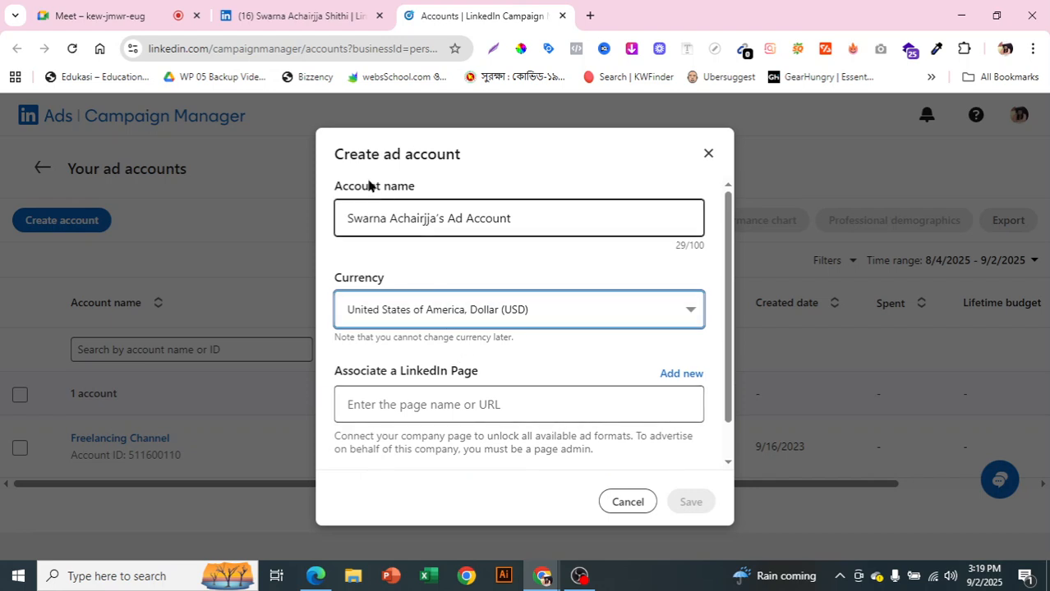
# Associate the Freelancing 365days 24/7 page and accept the LinkedIn Ads Agreement, but close the new account form without saving.
pyautogui.click(525, 421)
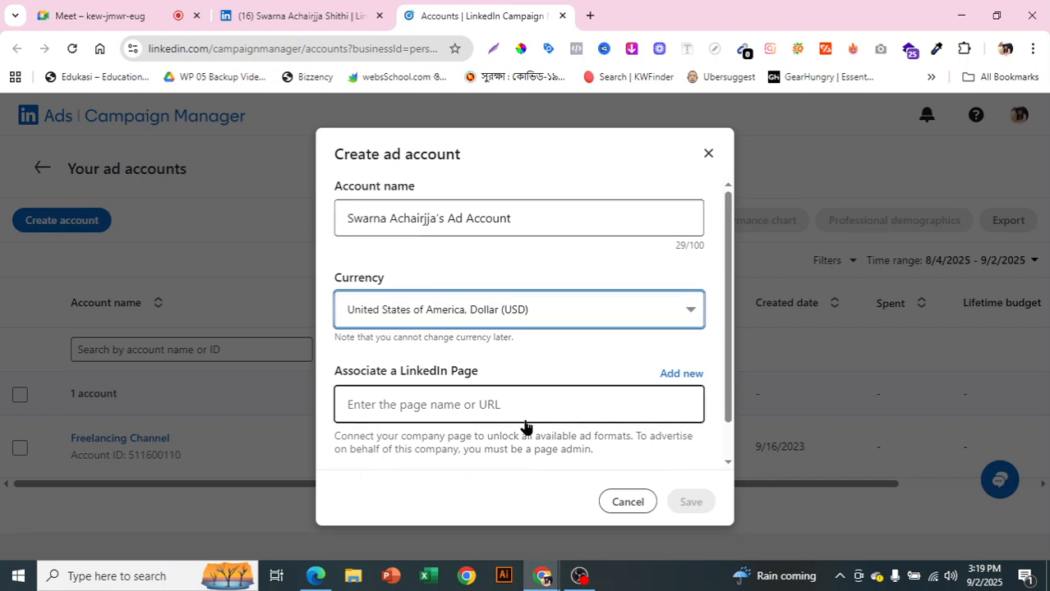
pyautogui.scroll(-1, 486, 370)
pyautogui.scroll(-4, 487, 374)
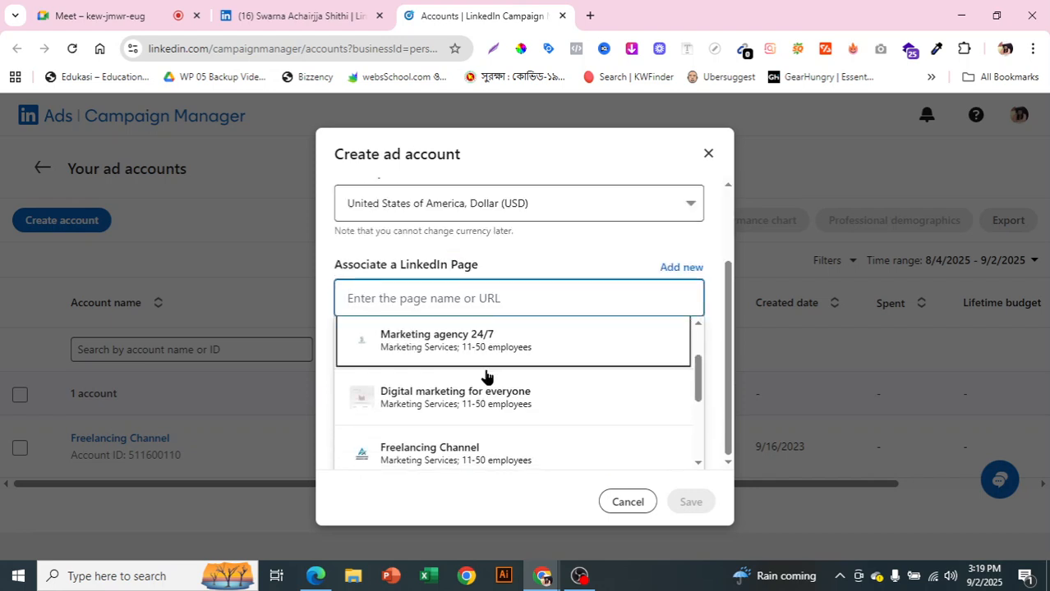
pyautogui.click(498, 385)
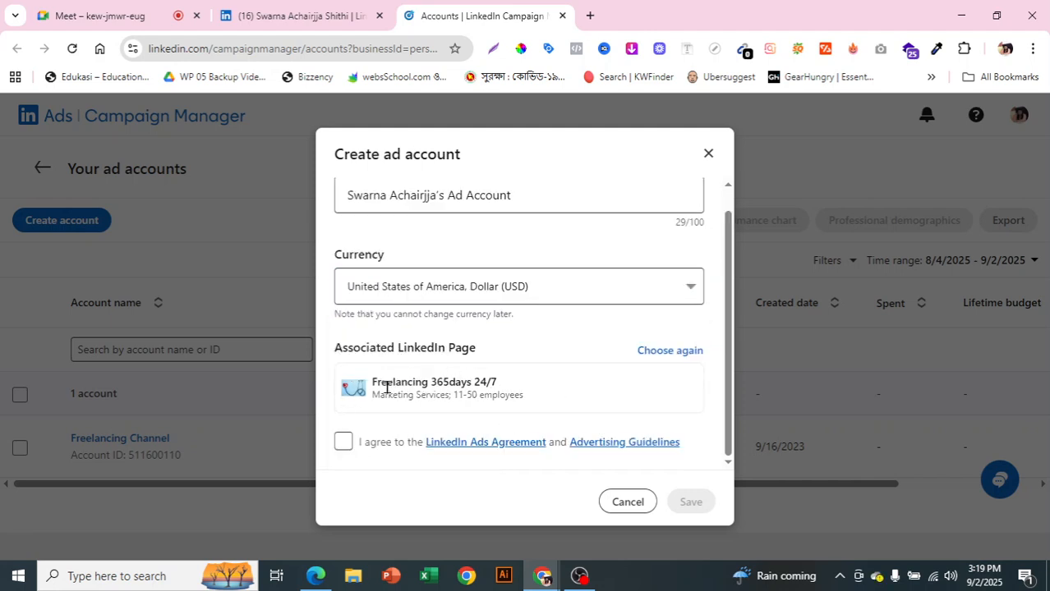
pyautogui.click(344, 444)
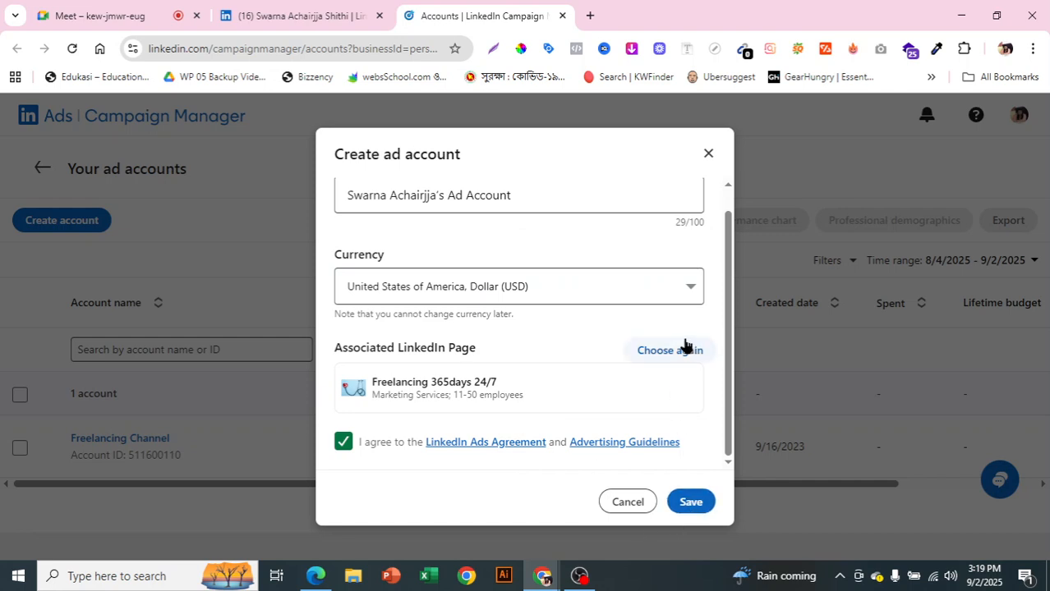
pyautogui.scroll(1, 684, 342)
pyautogui.click(708, 156)
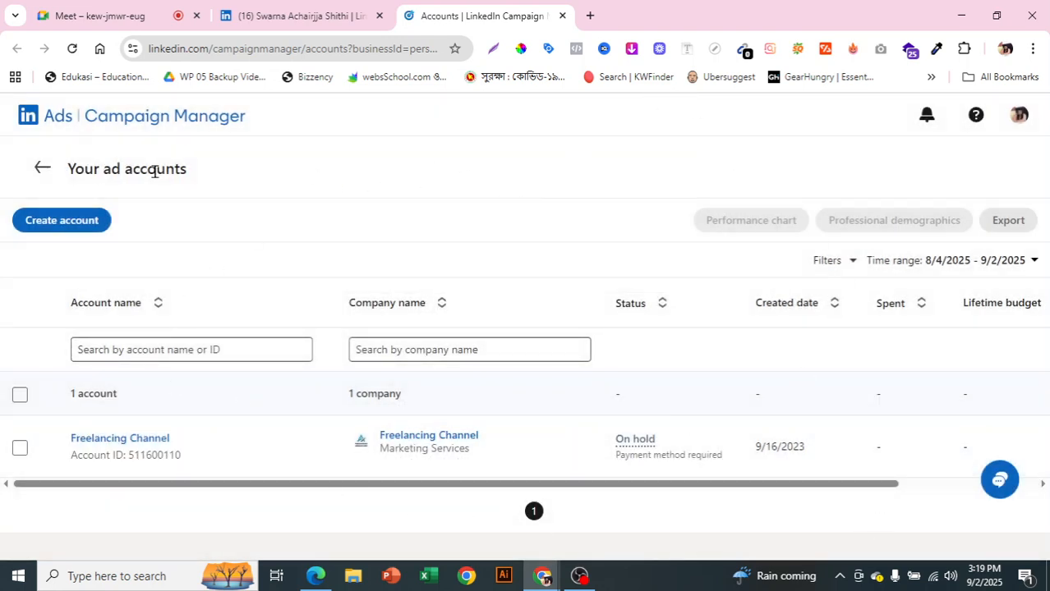
# Go to the Freelancing Channel ad account and open its access management settings.
pyautogui.click(33, 170)
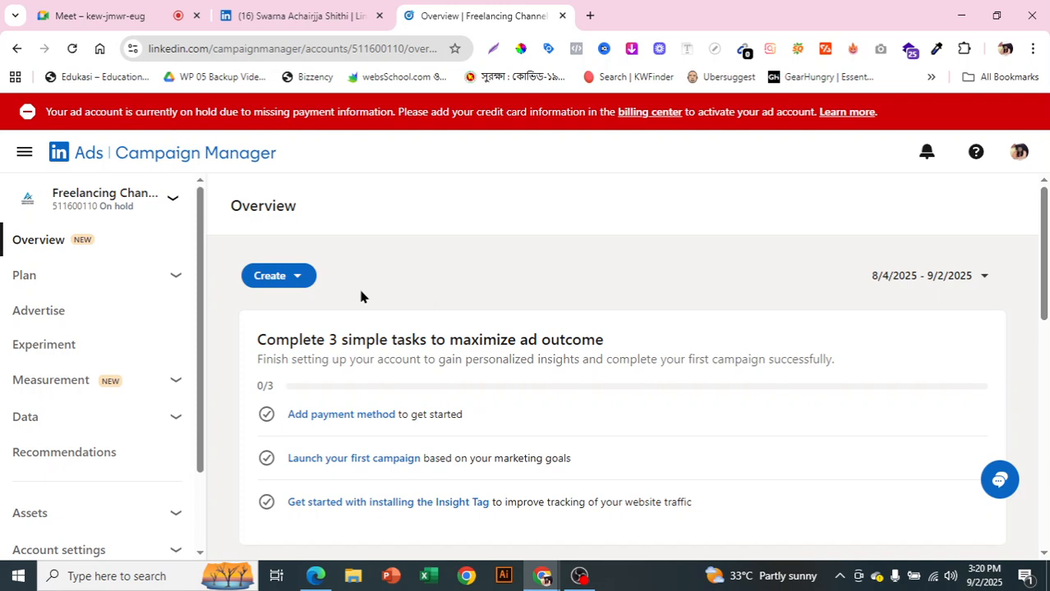
pyautogui.moveTo(195, 208); pyautogui.dragTo(198, 312)
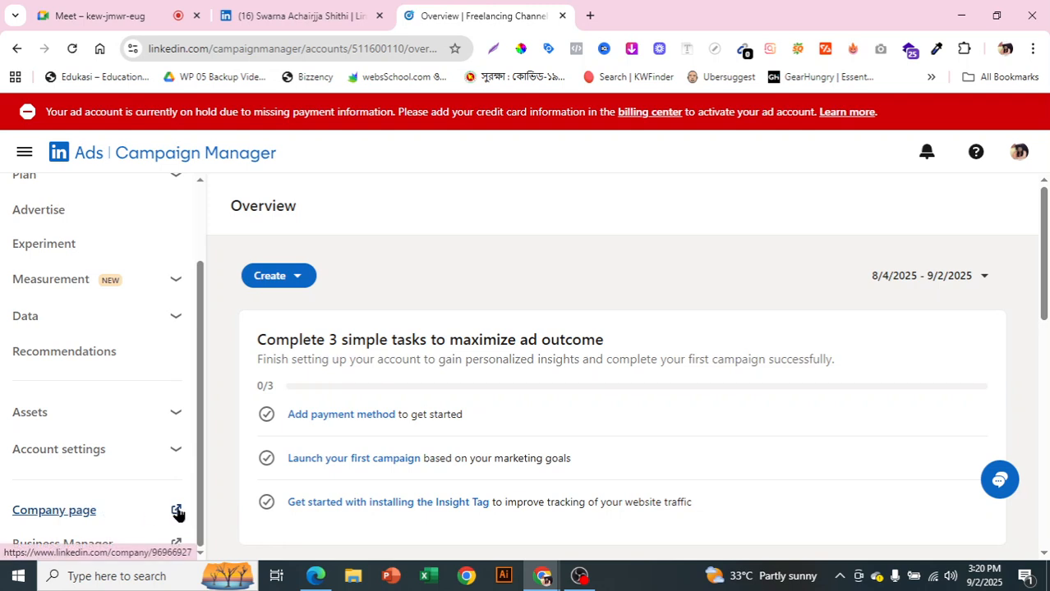
pyautogui.click(171, 456)
pyautogui.scroll(-2, 166, 458)
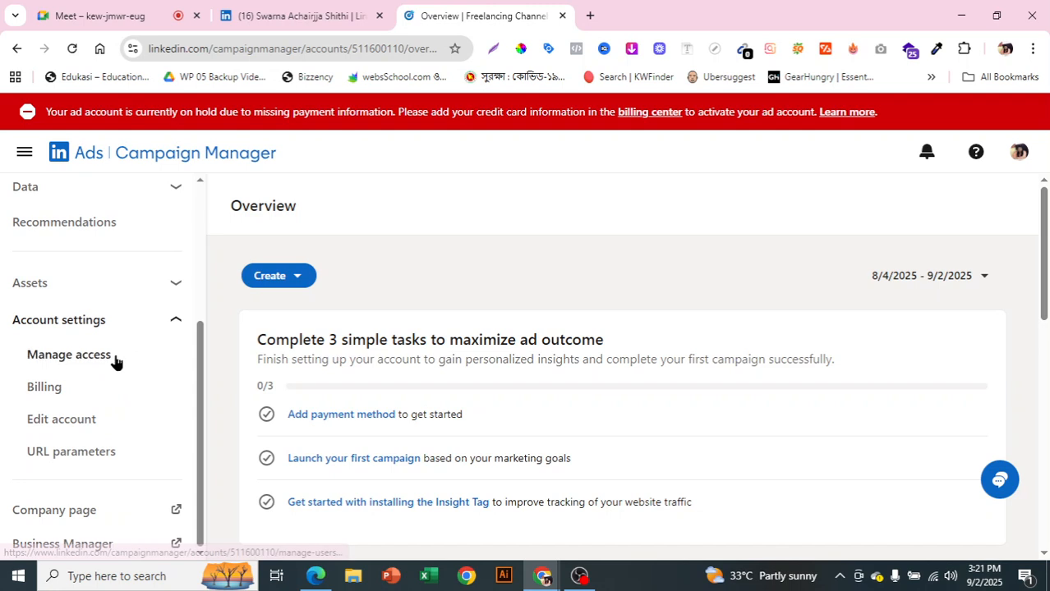
pyautogui.click(115, 362)
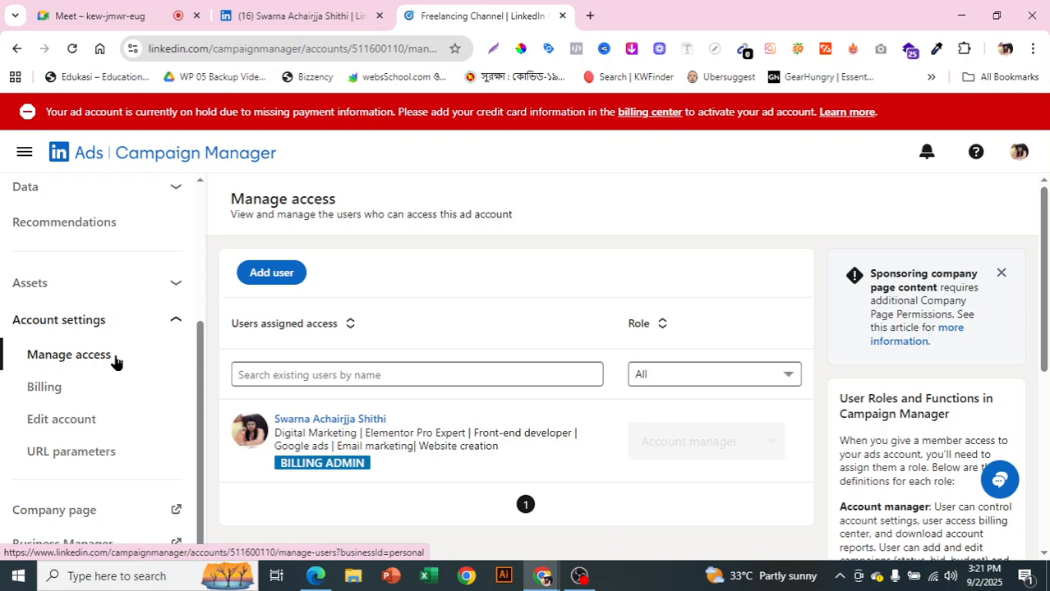
pyautogui.scroll(1, 155, 361)
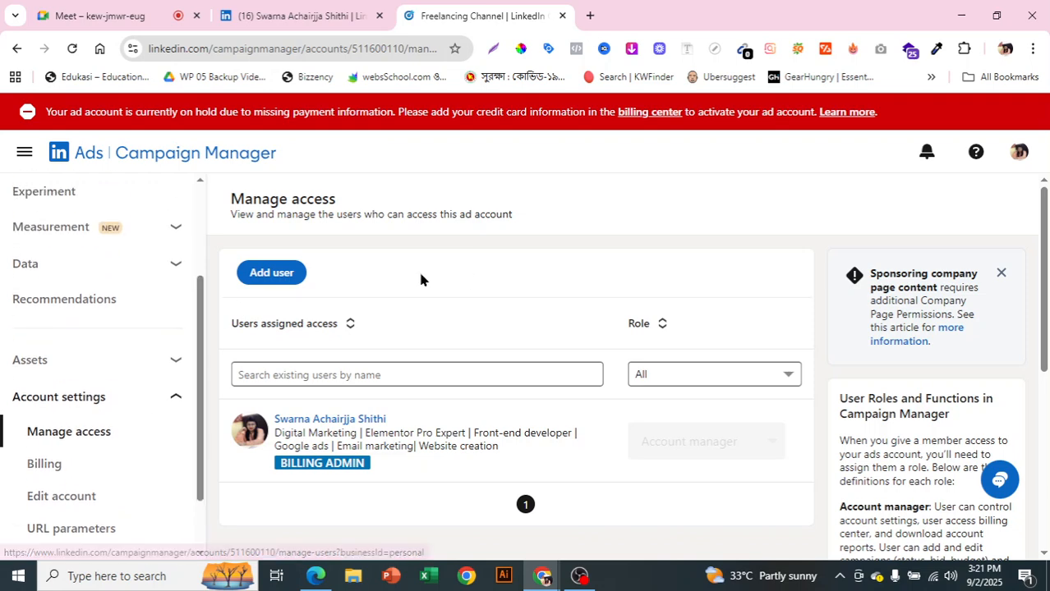
# Try adding a user found by searching "gh" to the ad account, view the available roles, and cancel.
pyautogui.click(280, 273)
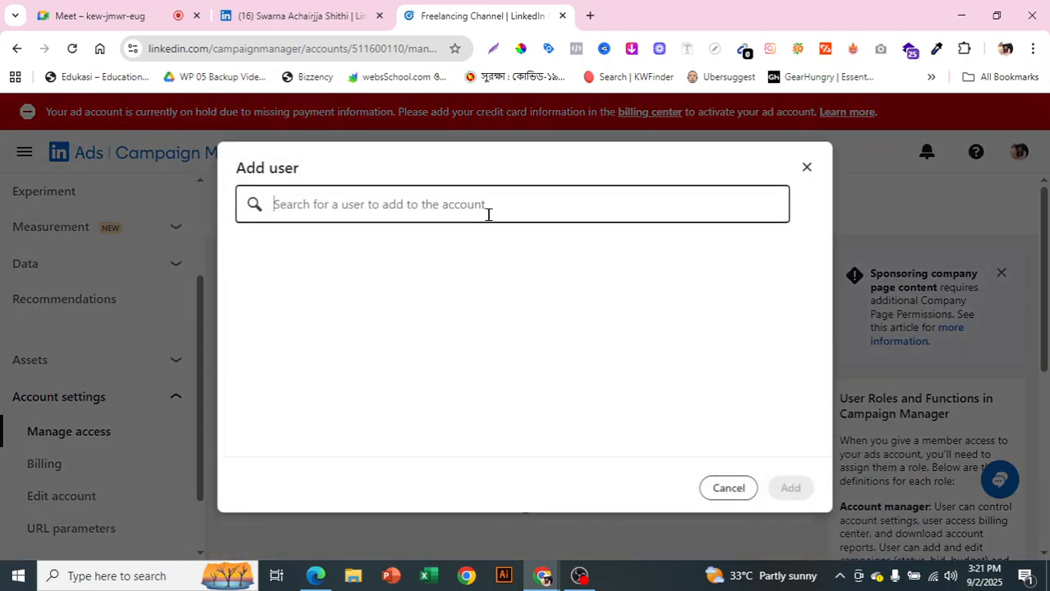
pyautogui.write('gh')
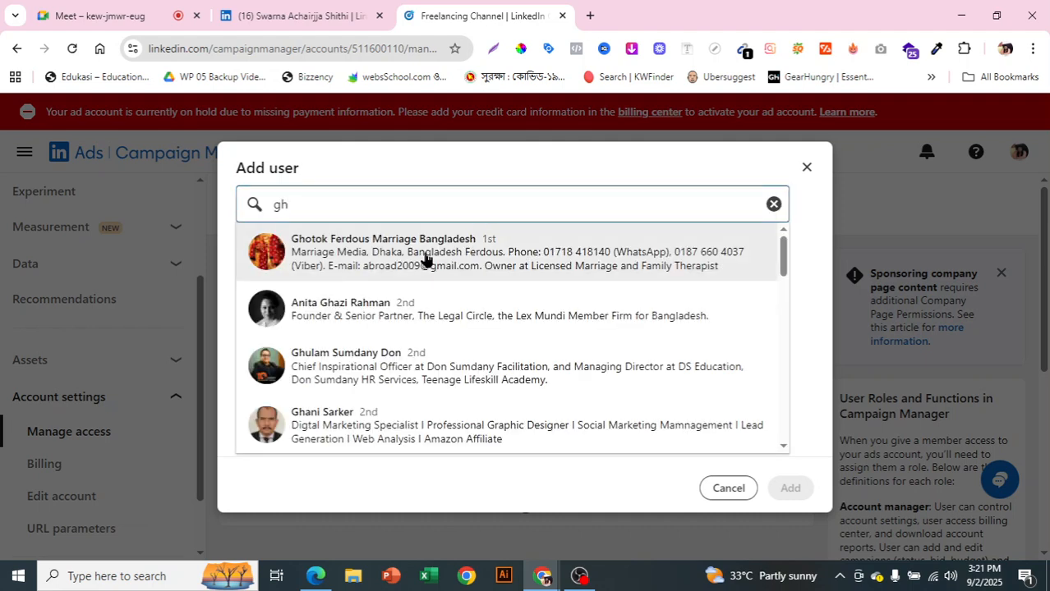
pyautogui.click(428, 263)
pyautogui.click(678, 278)
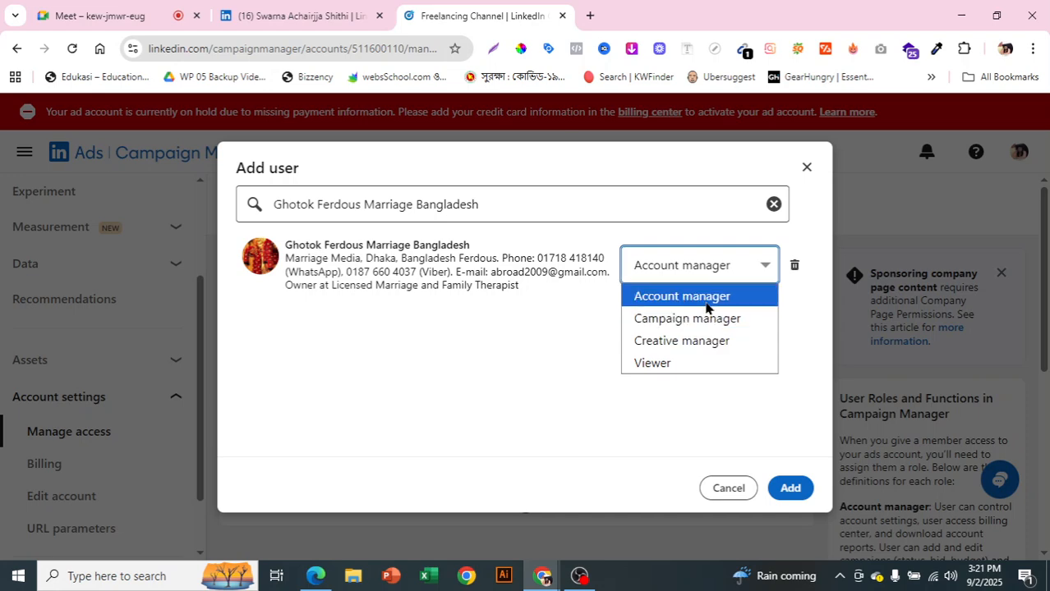
pyautogui.click(726, 493)
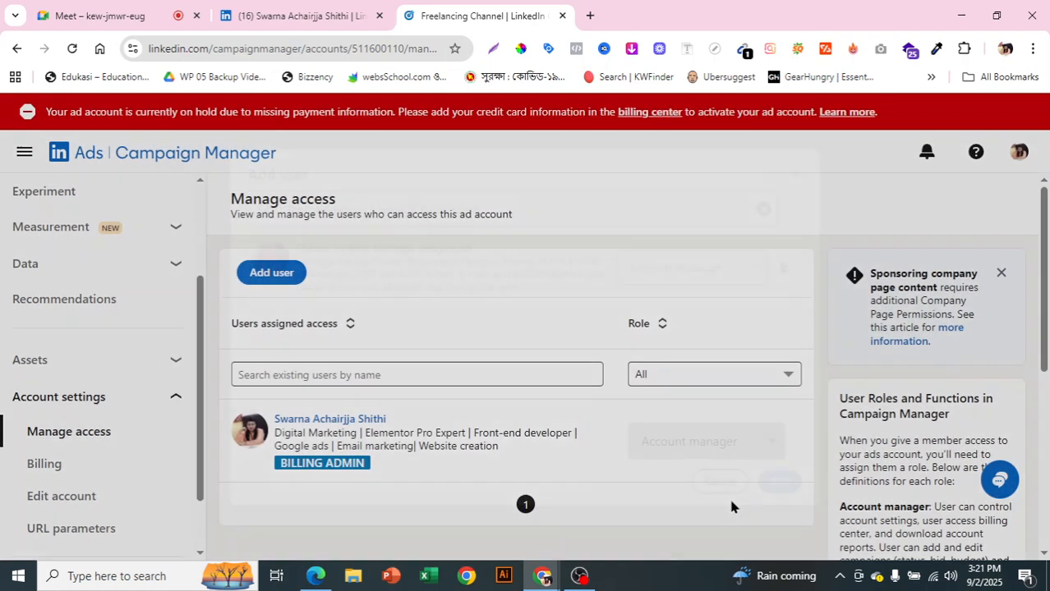
pyautogui.scroll(-2, 514, 405)
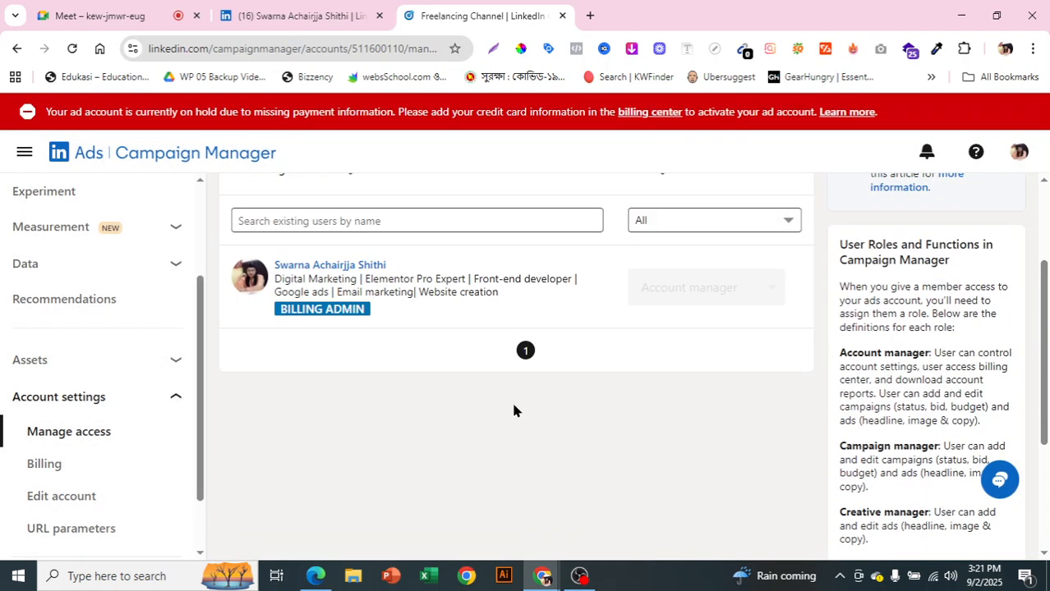
pyautogui.scroll(2, 513, 405)
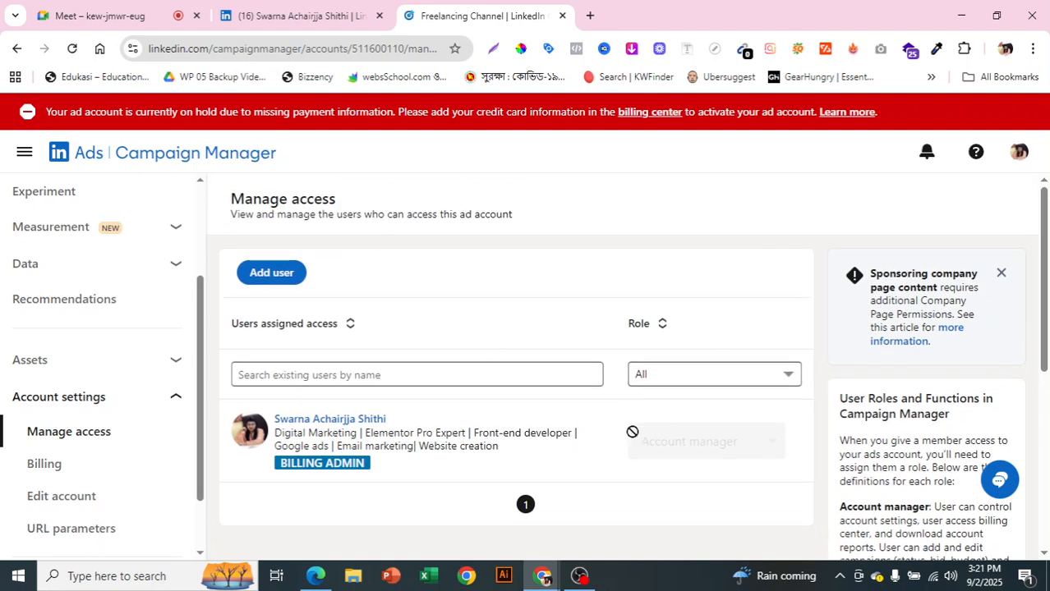
# Open the ad account's billing settings and look through the payment activity and billing setup sections.
pyautogui.scroll(-1, 628, 429)
pyautogui.click(79, 466)
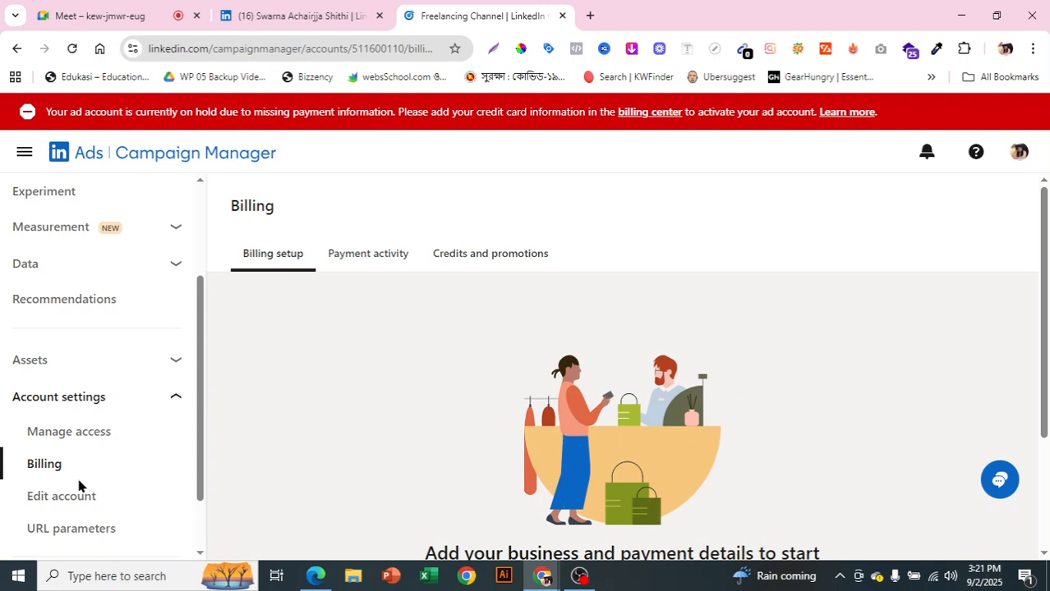
pyautogui.click(359, 274)
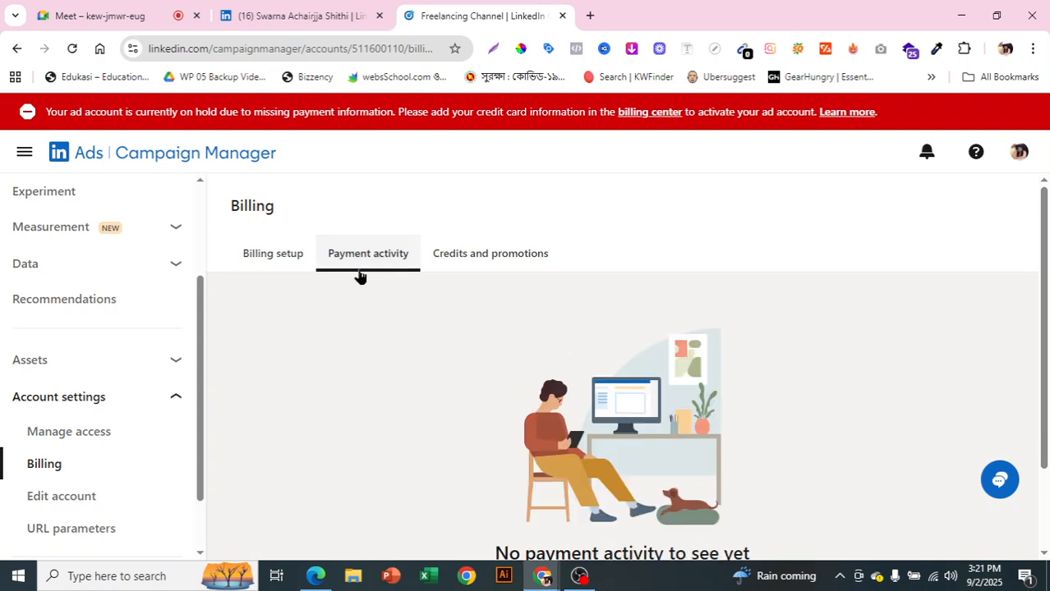
pyautogui.click(249, 259)
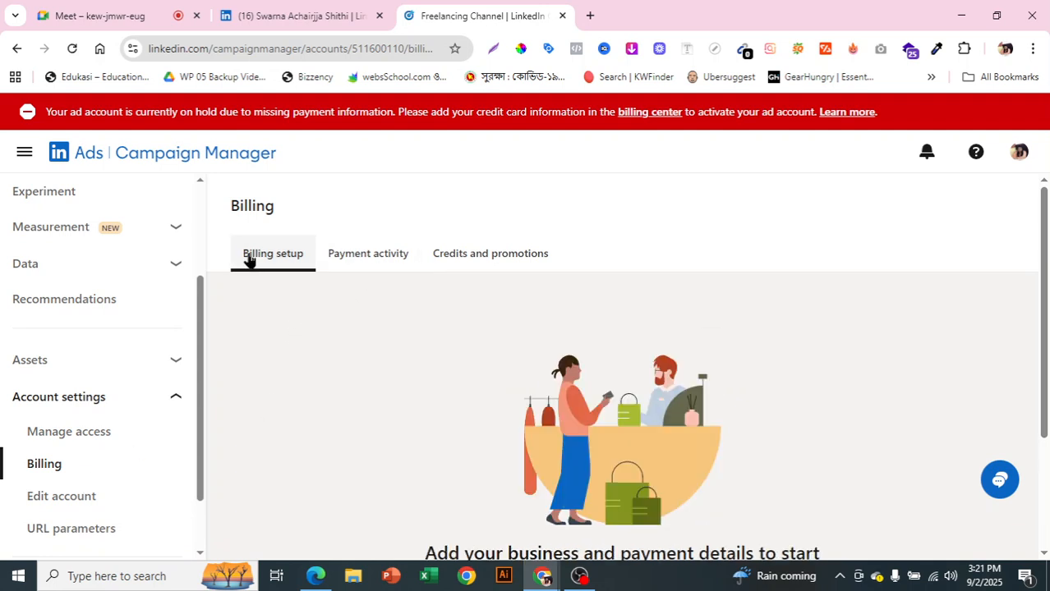
# Open the payment details form, examine its business name, country and address fields, and cancel it.
pyautogui.scroll(-3, 682, 428)
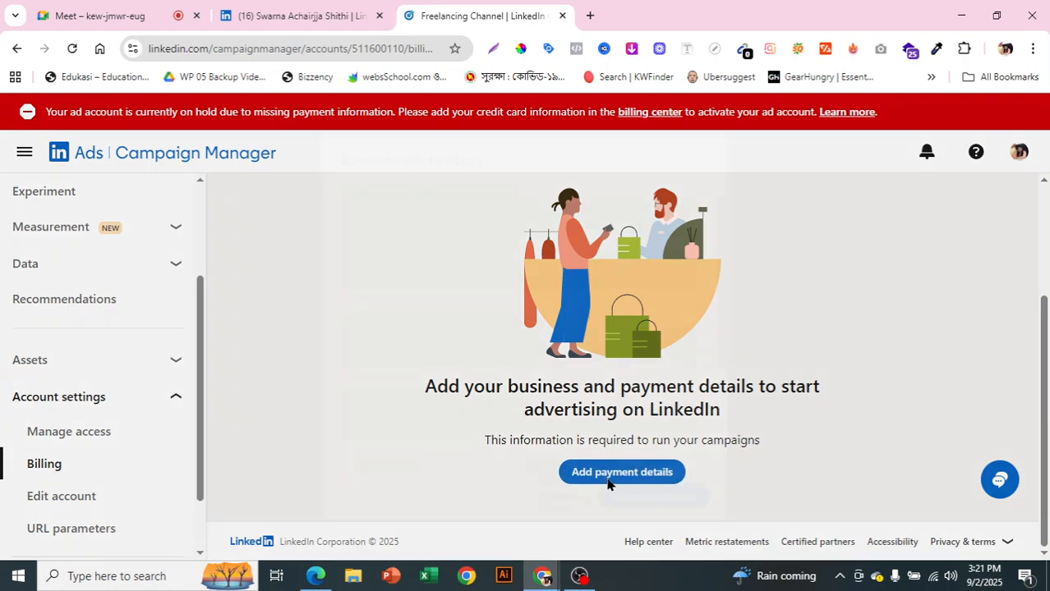
pyautogui.click(607, 482)
pyautogui.click(463, 277)
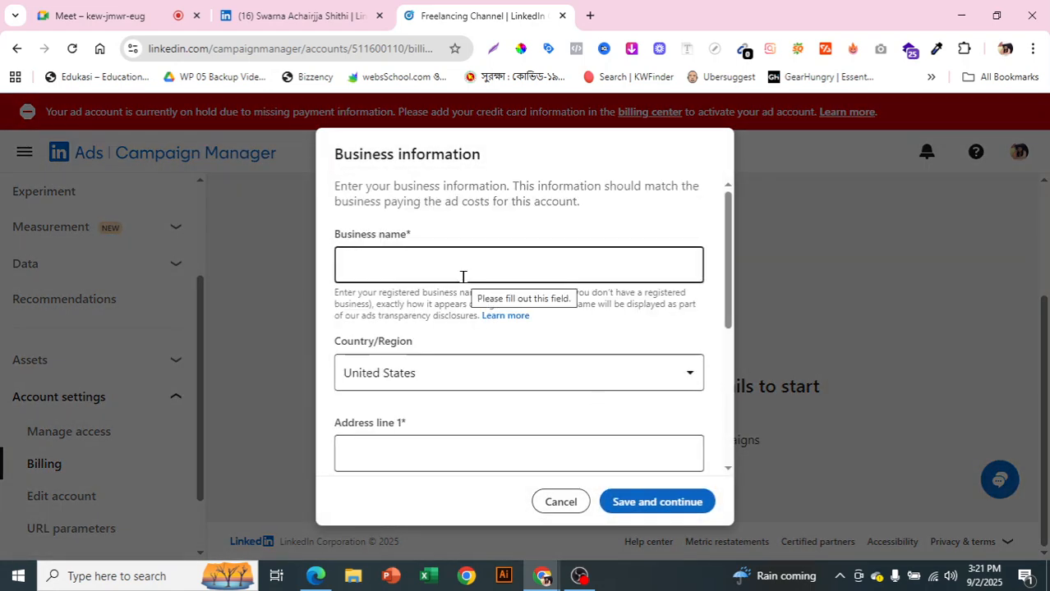
pyautogui.click(462, 280)
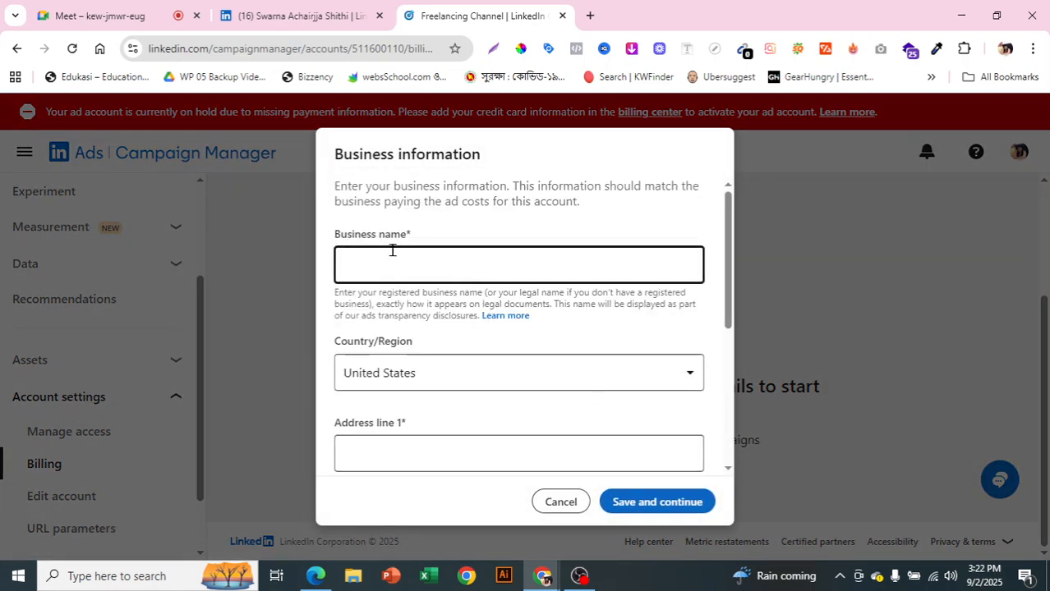
pyautogui.scroll(-1, 513, 300)
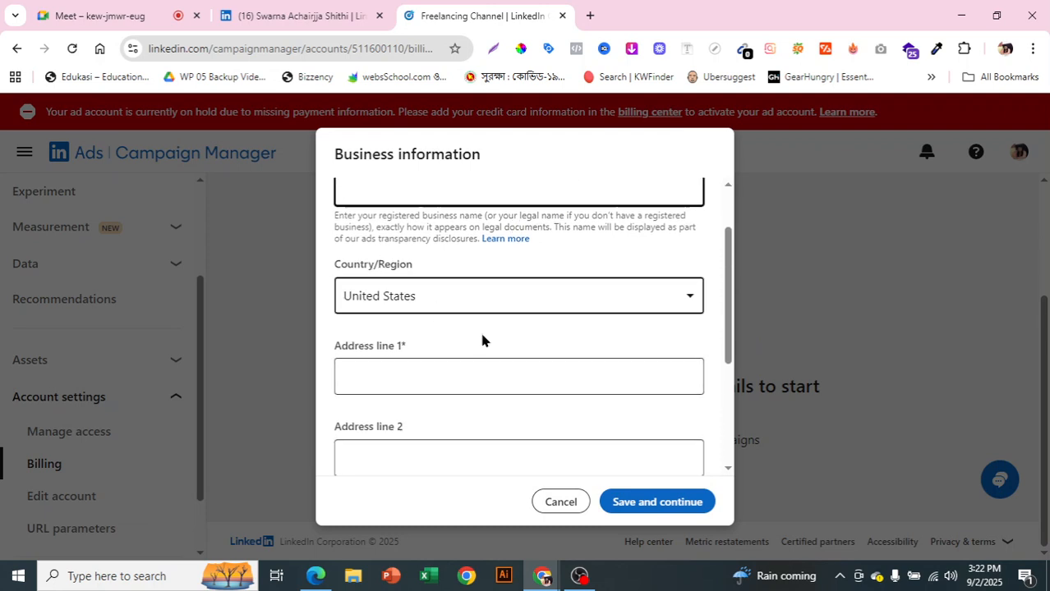
pyautogui.scroll(-2, 484, 337)
pyautogui.scroll(1, 497, 358)
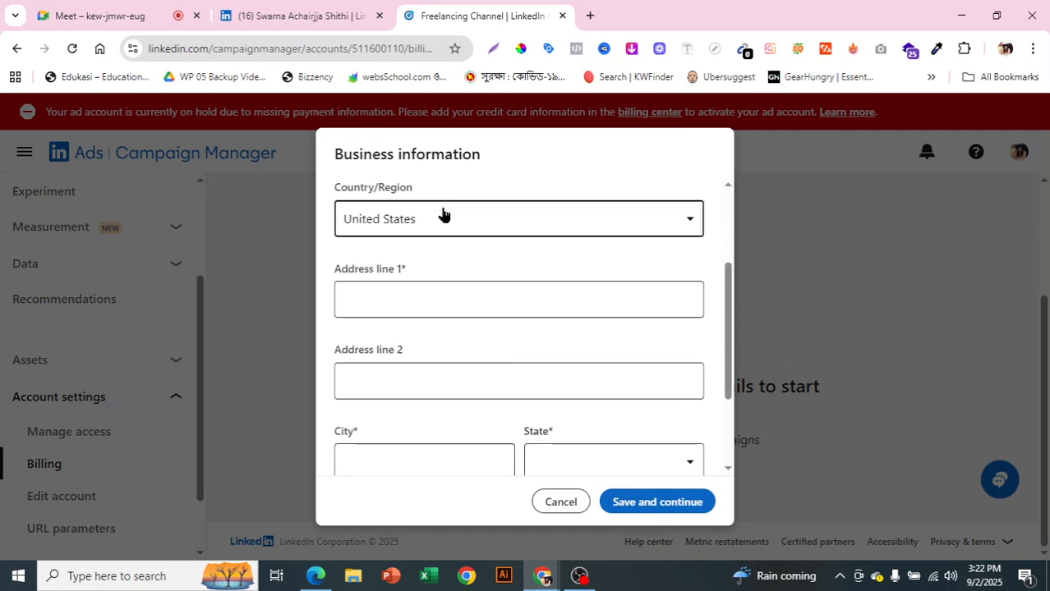
pyautogui.scroll(-2, 562, 407)
pyautogui.scroll(1, 625, 443)
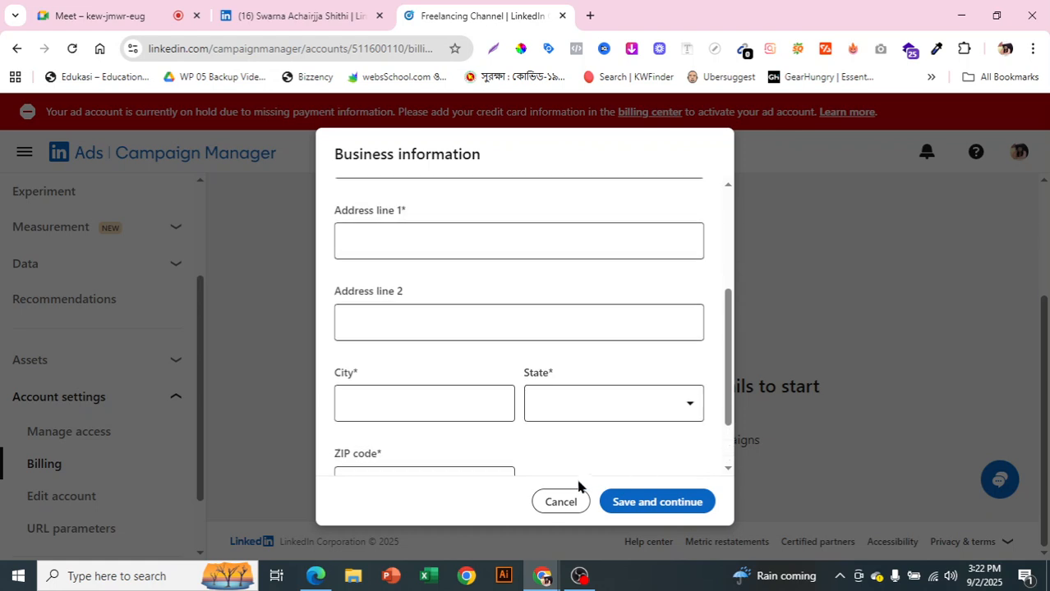
pyautogui.scroll(1, 633, 452)
pyautogui.scroll(2, 591, 407)
pyautogui.click(558, 501)
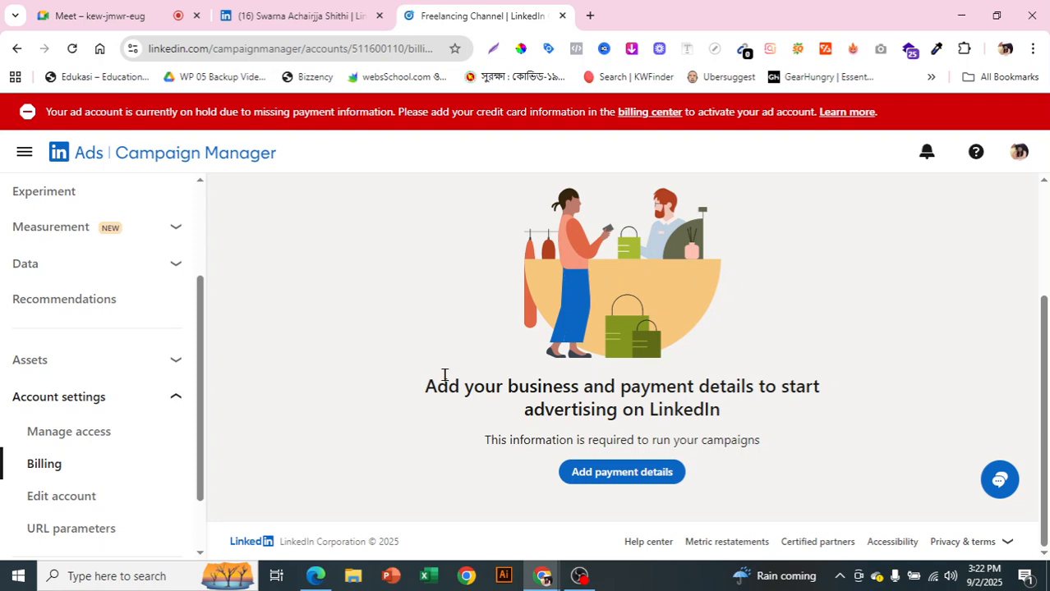
# Open the ad account's edit settings and examine its account name, currency and associated page.
pyautogui.moveTo(443, 378); pyautogui.dragTo(715, 479)
pyautogui.click(715, 479)
pyautogui.scroll(-1, 74, 452)
pyautogui.click(61, 423)
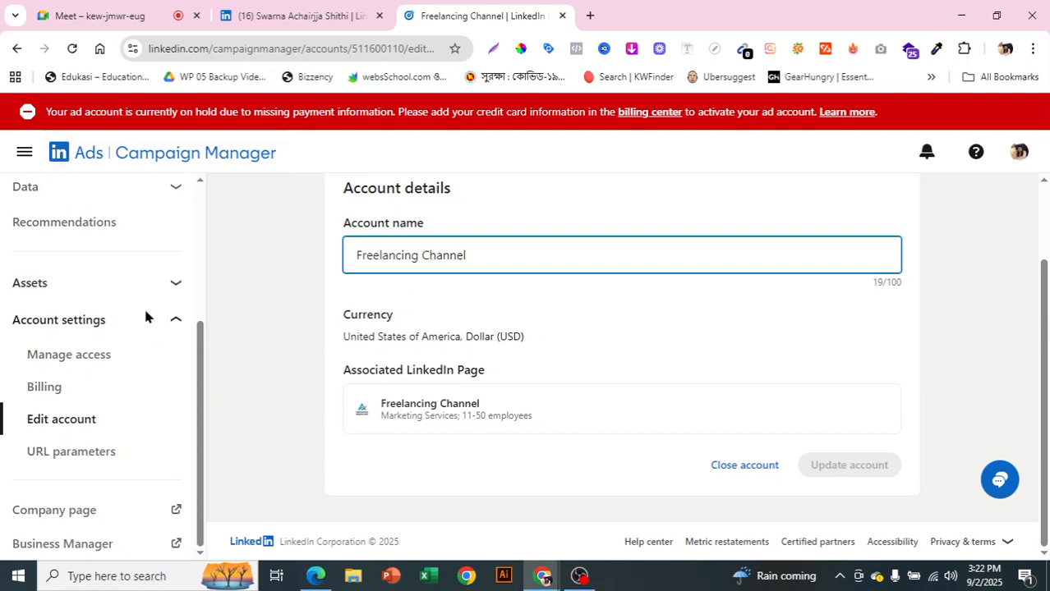
pyautogui.moveTo(539, 252); pyautogui.dragTo(263, 257)
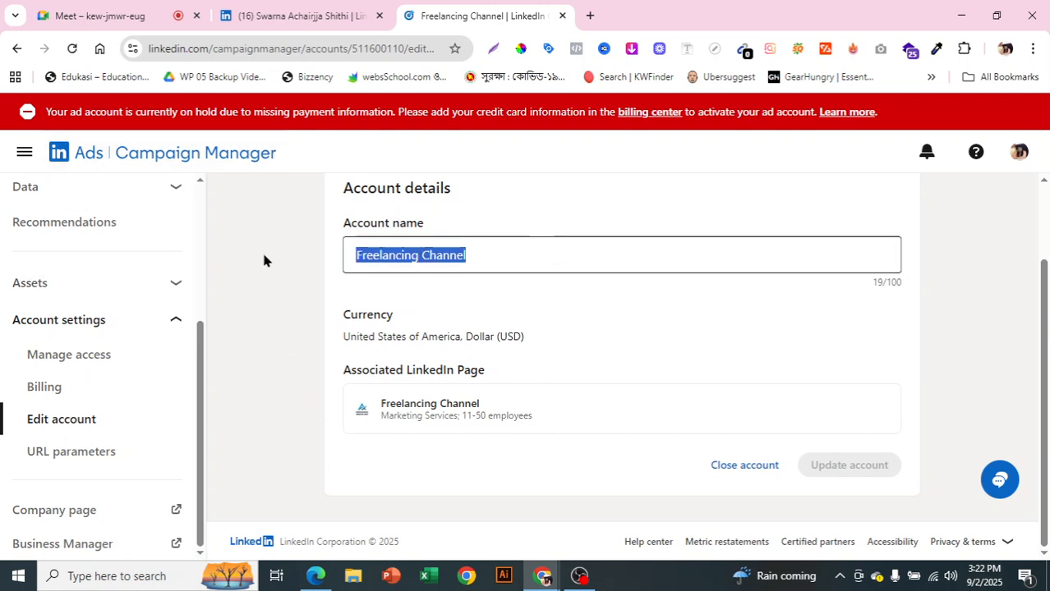
pyautogui.click(501, 262)
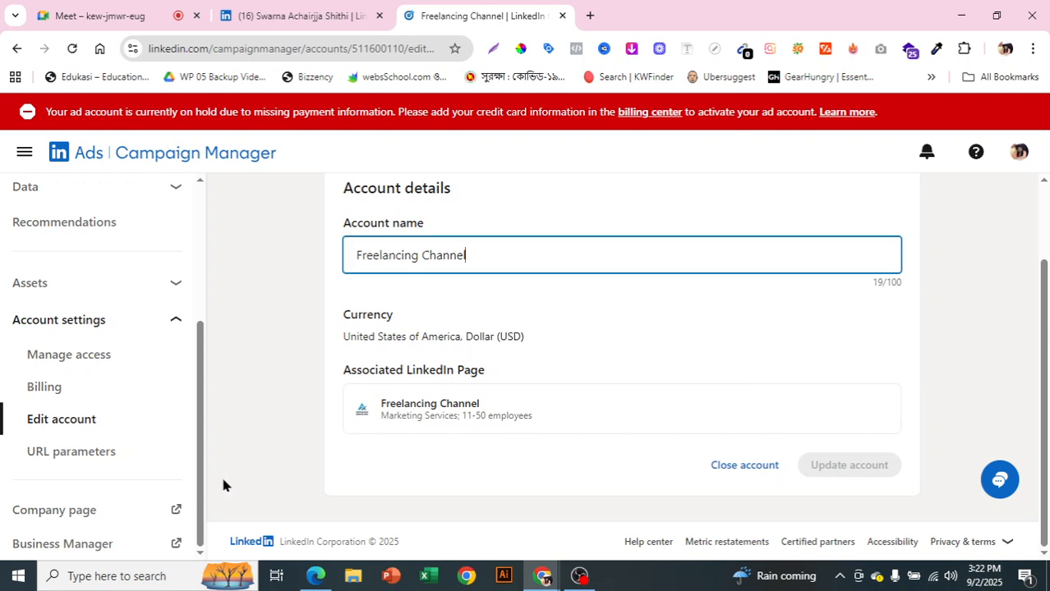
# Collapse the account settings section and look through the Assets options.
pyautogui.scroll(2, 223, 485)
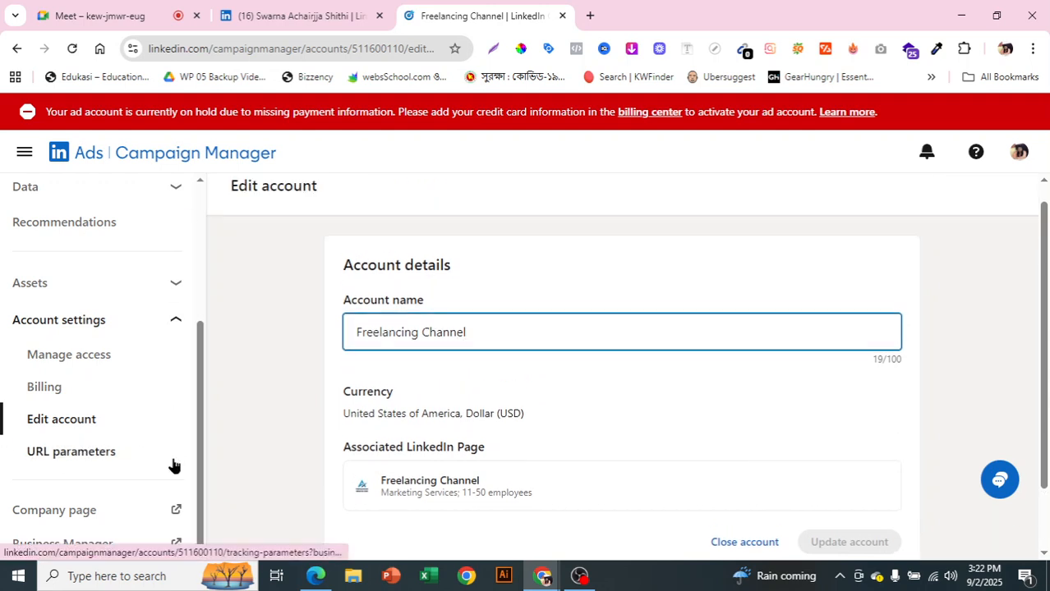
pyautogui.click(174, 330)
pyautogui.click(174, 328)
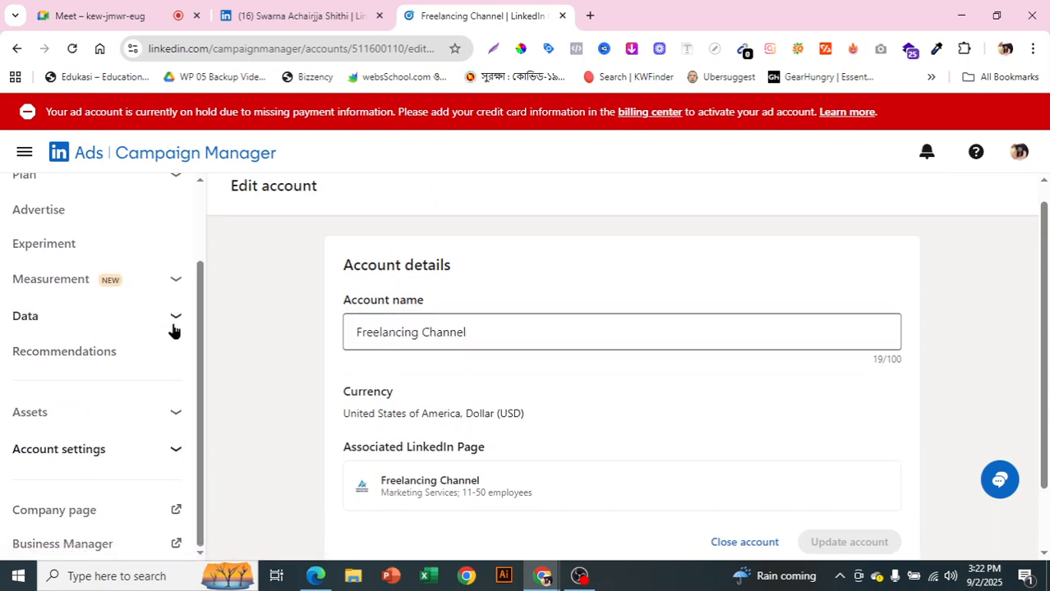
pyautogui.click(176, 411)
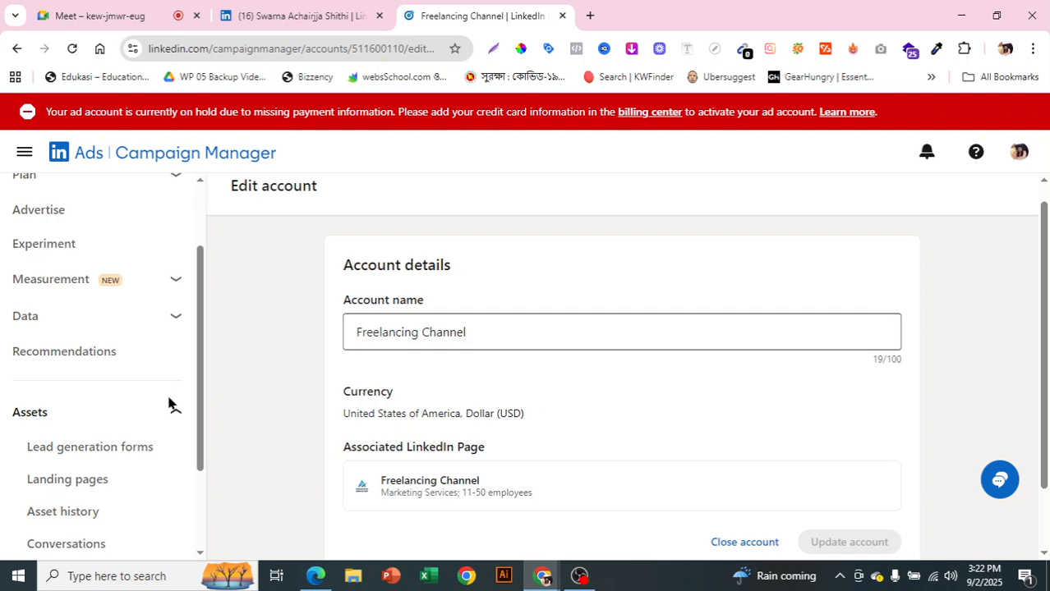
pyautogui.scroll(-2, 171, 399)
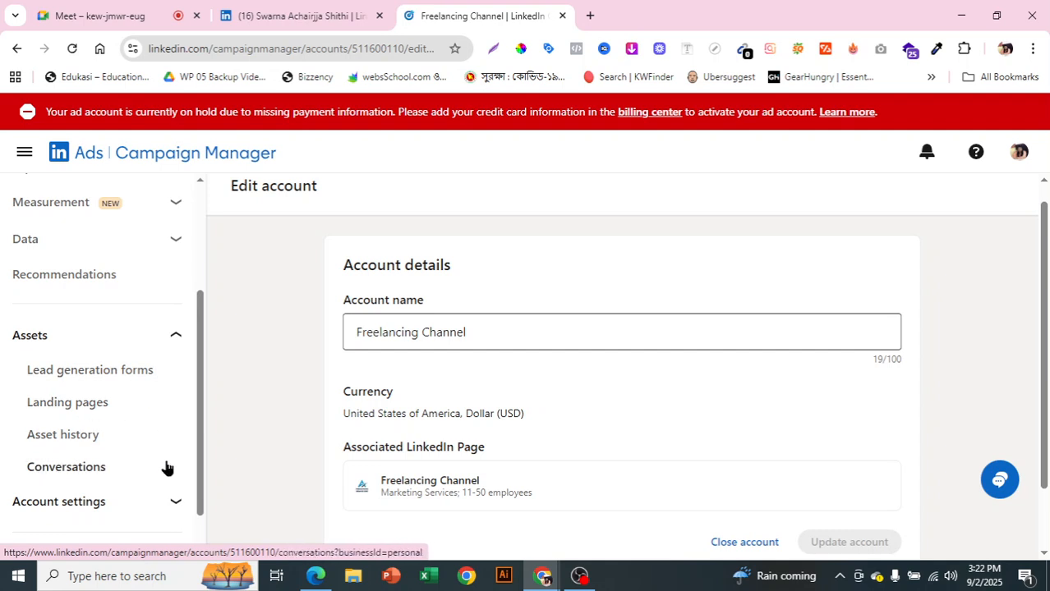
pyautogui.click(171, 340)
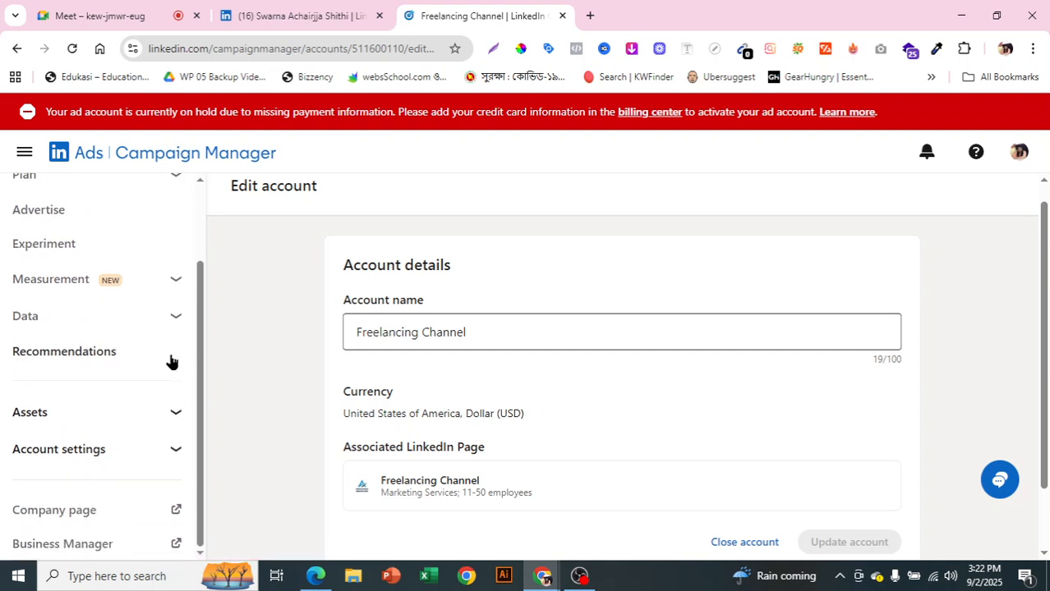
# Look through the options offered under Data, Measurement and Plan.
pyautogui.click(179, 318)
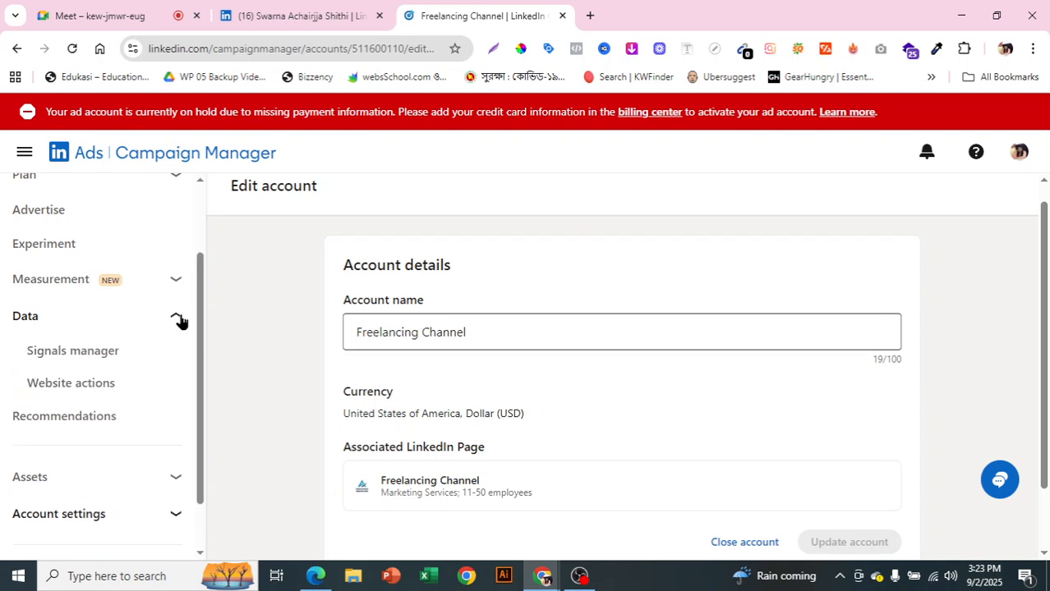
pyautogui.click(178, 318)
pyautogui.click(176, 279)
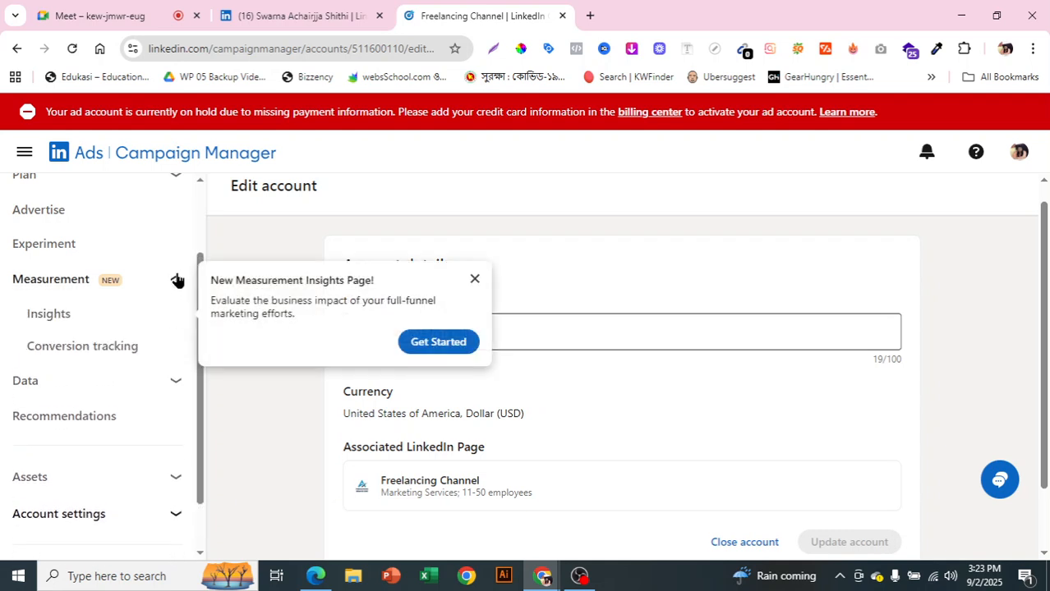
pyautogui.click(176, 280)
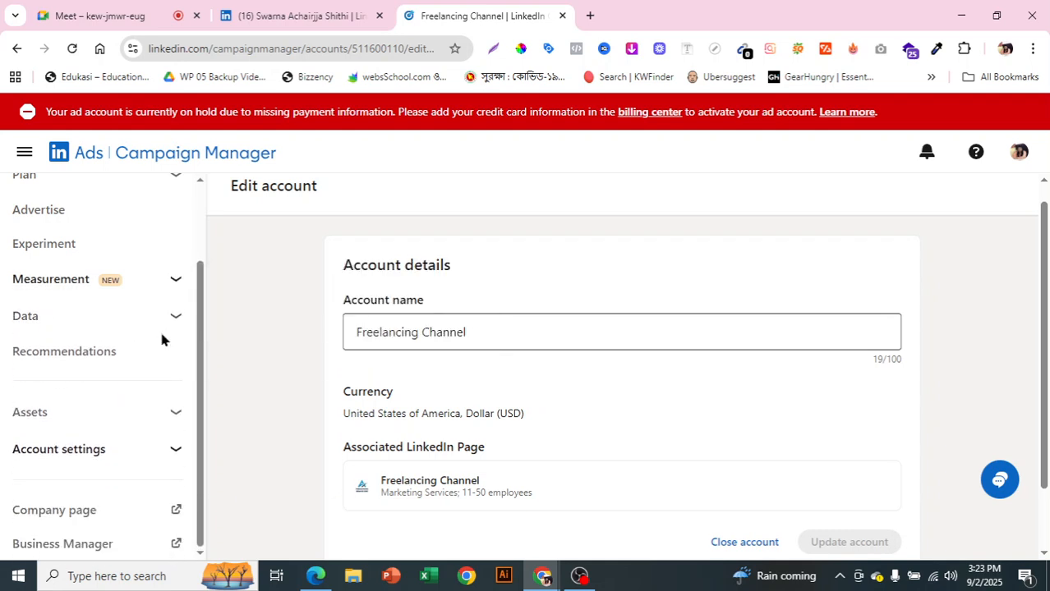
pyautogui.scroll(2, 140, 333)
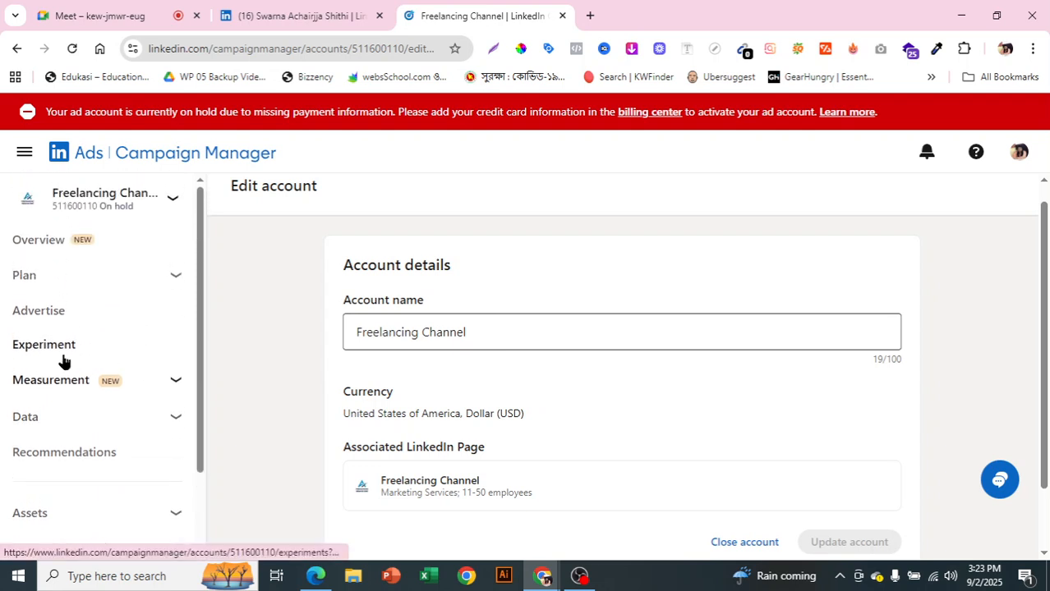
pyautogui.click(162, 280)
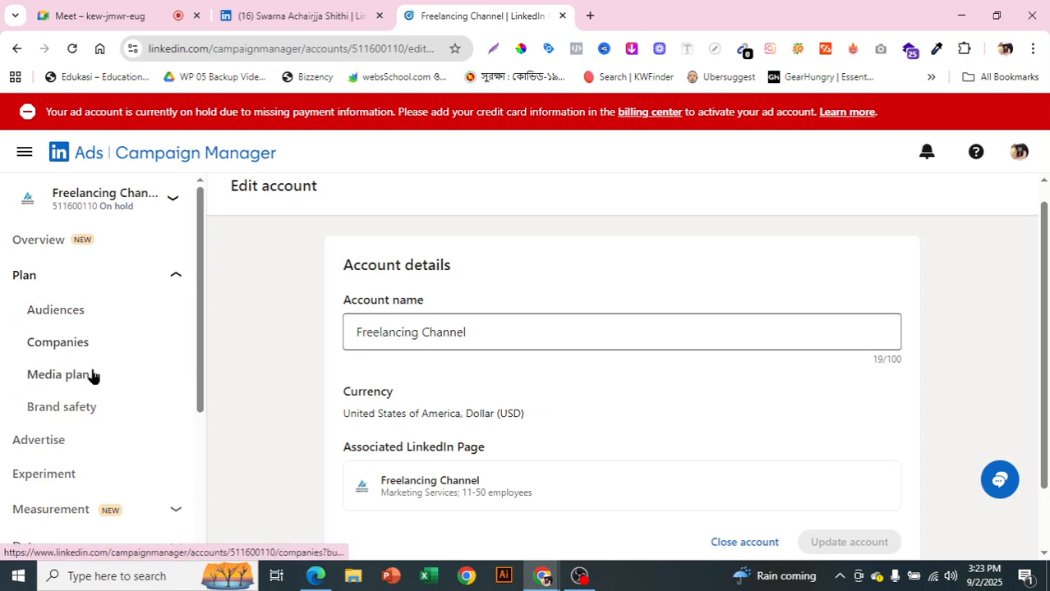
pyautogui.click(180, 287)
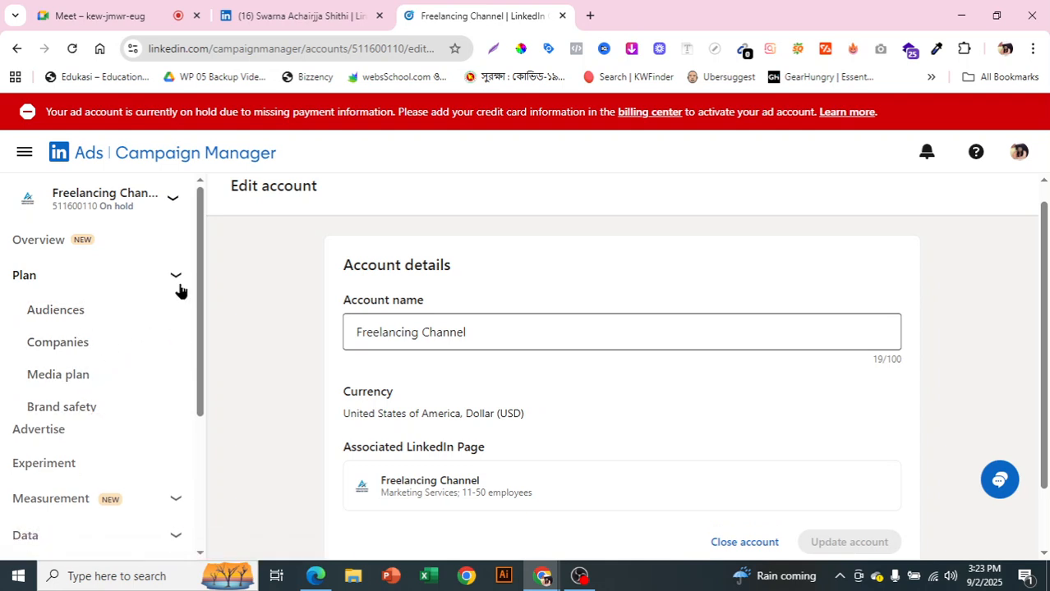
# Go to the account overview, review its setup tasks, and start creating a new campaign.
pyautogui.click(37, 240)
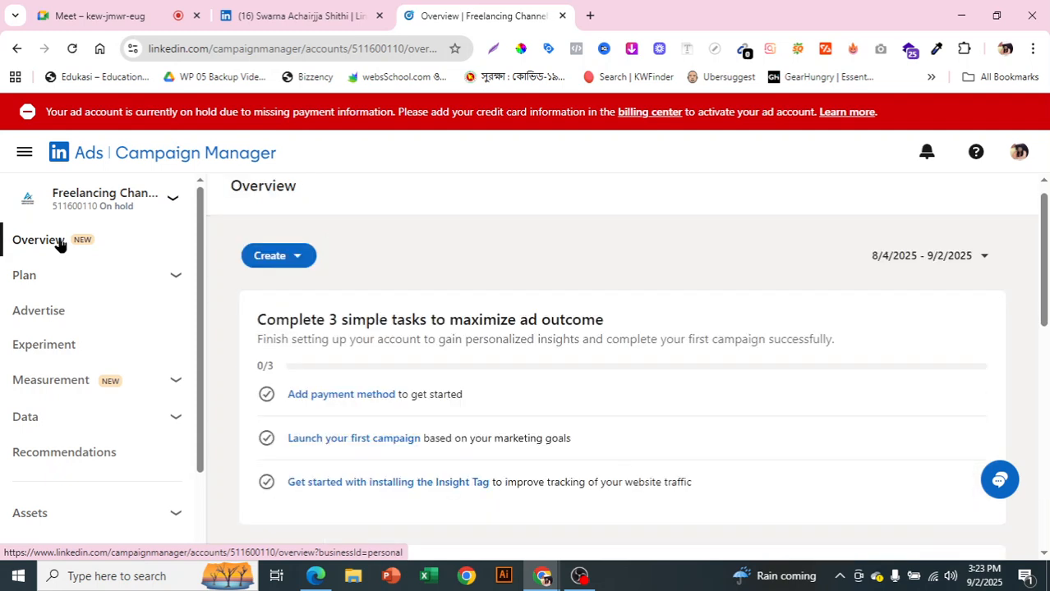
pyautogui.moveTo(284, 325); pyautogui.dragTo(686, 338)
pyautogui.click(683, 385)
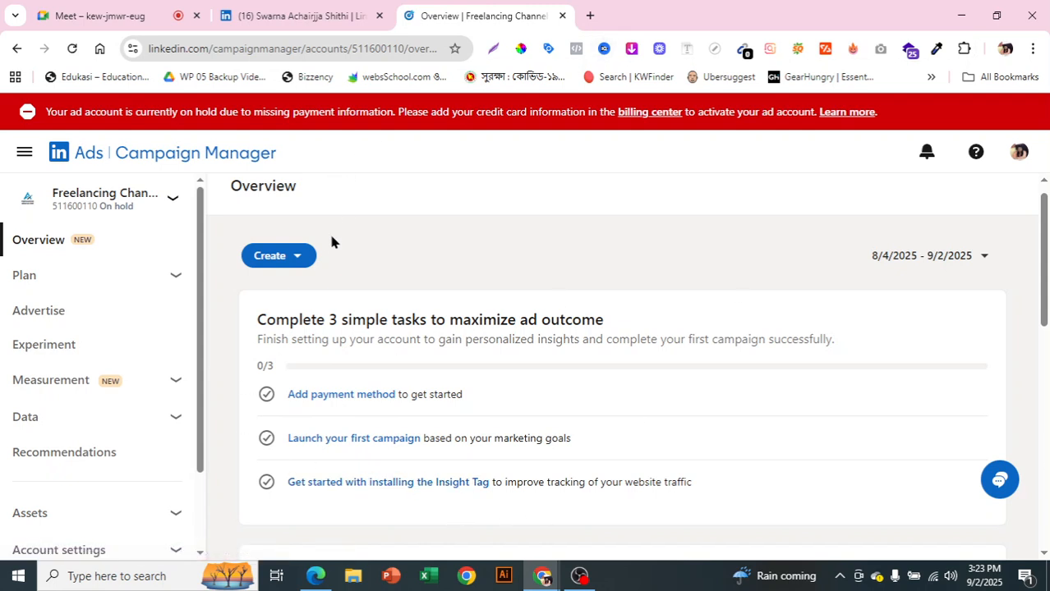
pyautogui.click(305, 256)
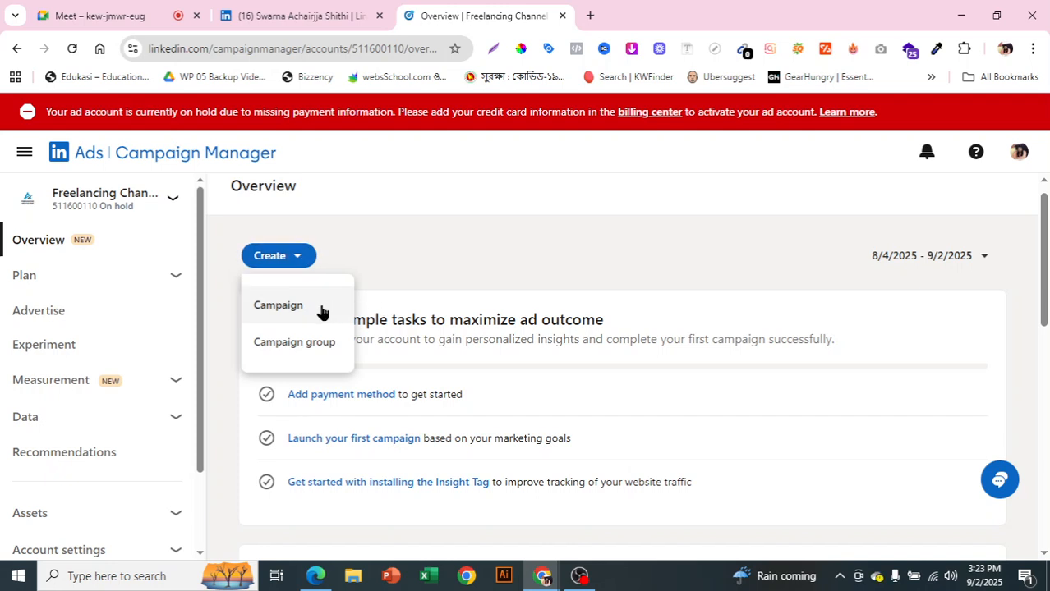
pyautogui.click(300, 320)
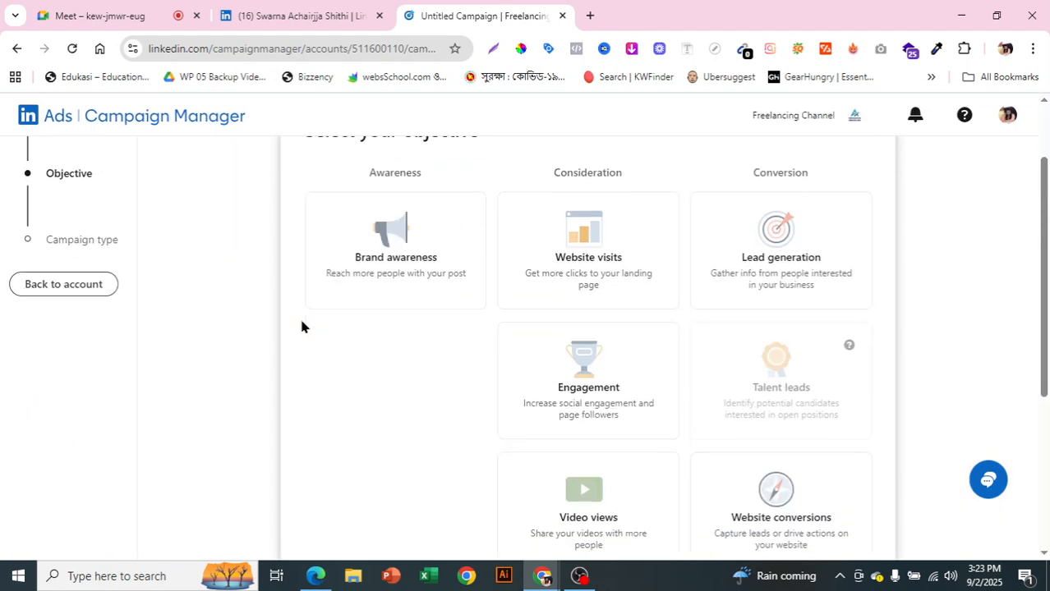
# Examine the campaign objectives available under Awareness, Consideration and Conversion.
pyautogui.scroll(1, 296, 314)
pyautogui.scroll(-2, 295, 312)
pyautogui.scroll(-1, 305, 323)
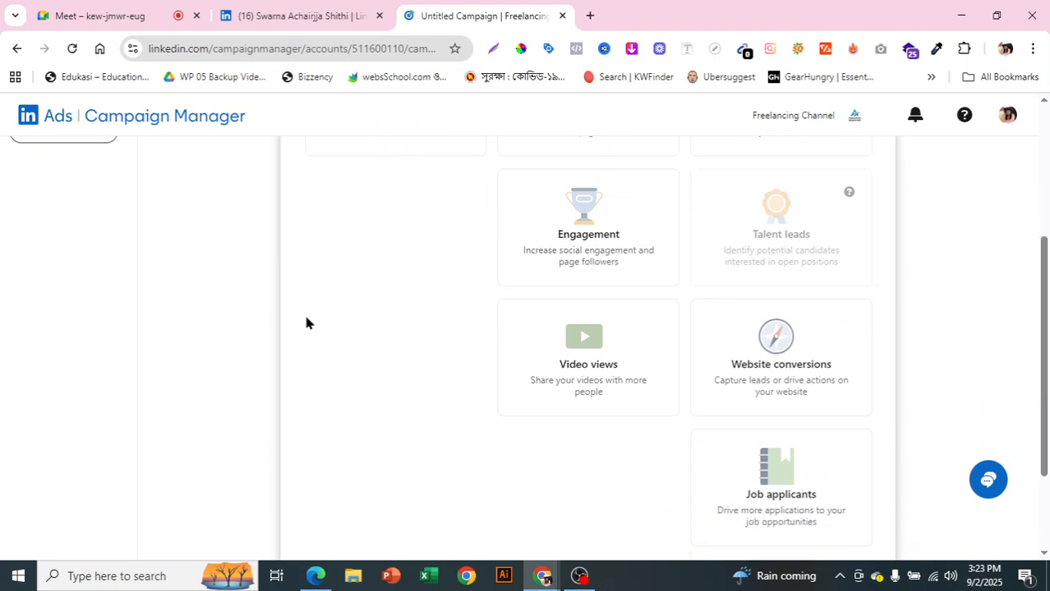
pyautogui.scroll(3, 306, 323)
pyautogui.scroll(-2, 306, 323)
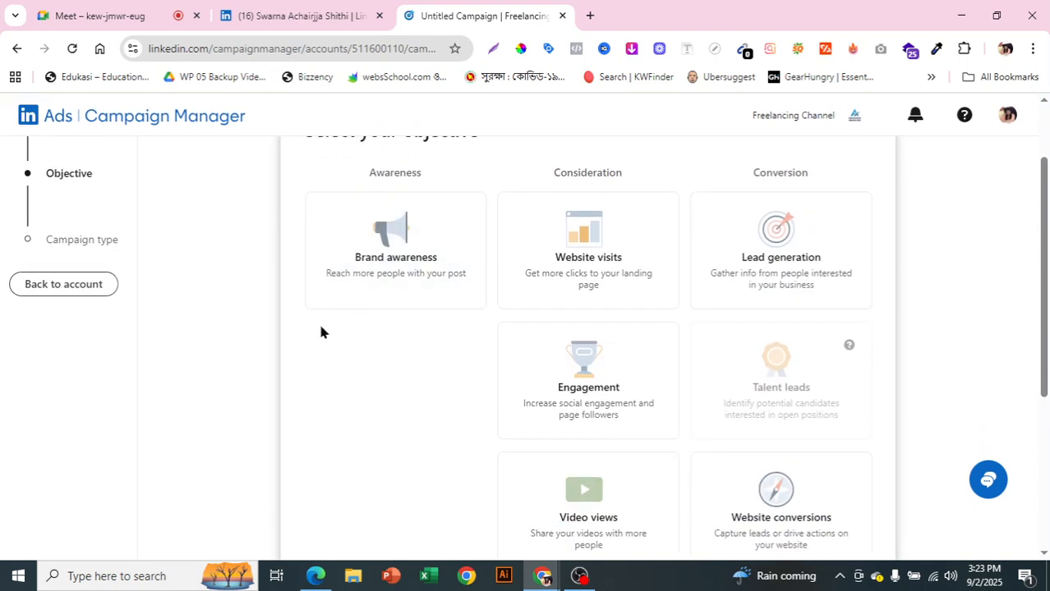
pyautogui.scroll(-2, 322, 331)
pyautogui.scroll(-1, 320, 331)
pyautogui.scroll(2, 320, 331)
pyautogui.scroll(-1, 780, 361)
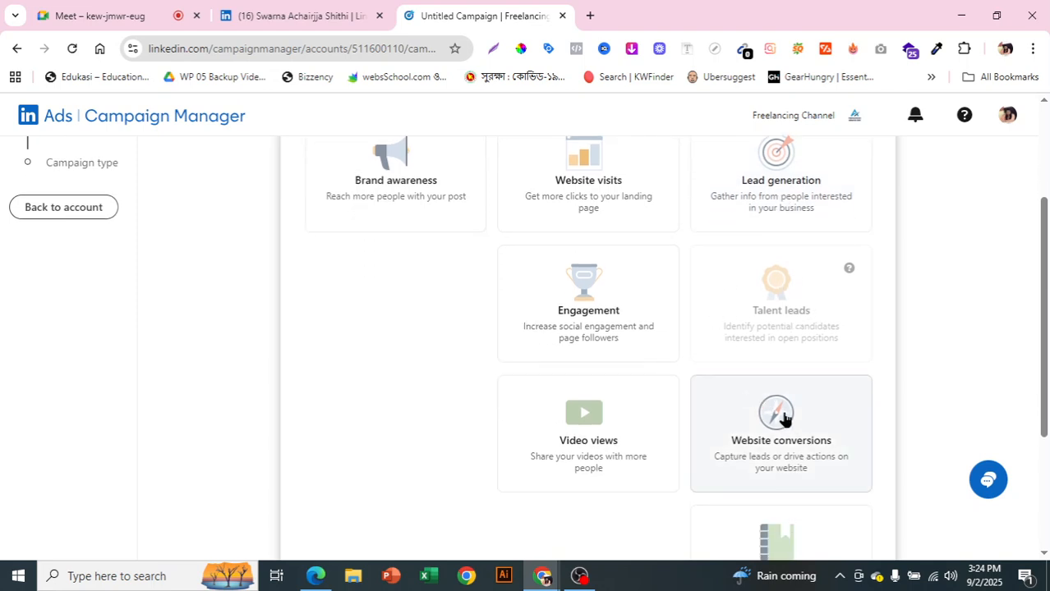
pyautogui.scroll(-3, 885, 440)
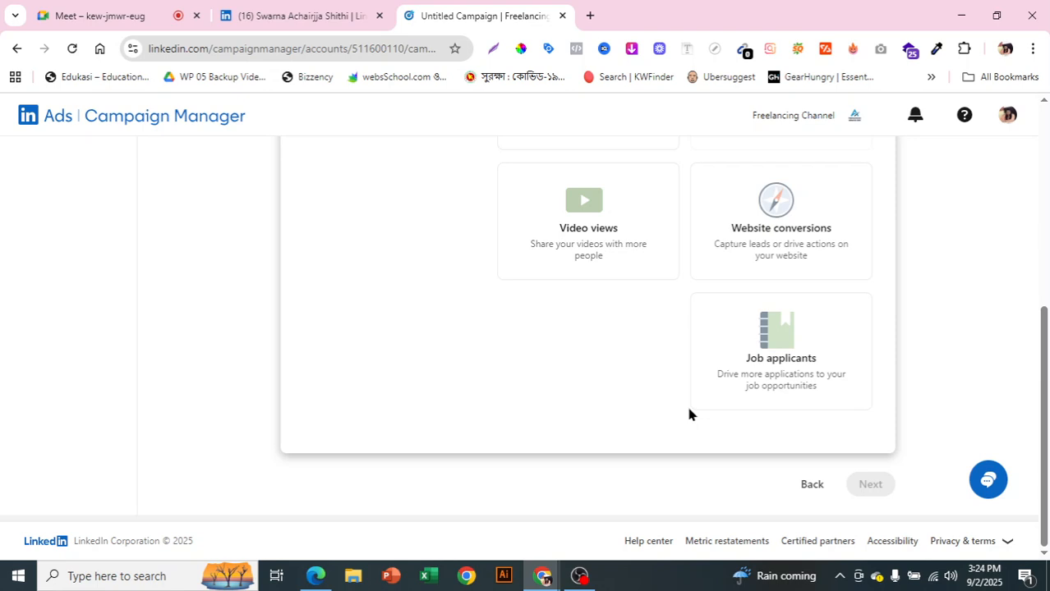
pyautogui.scroll(4, 682, 363)
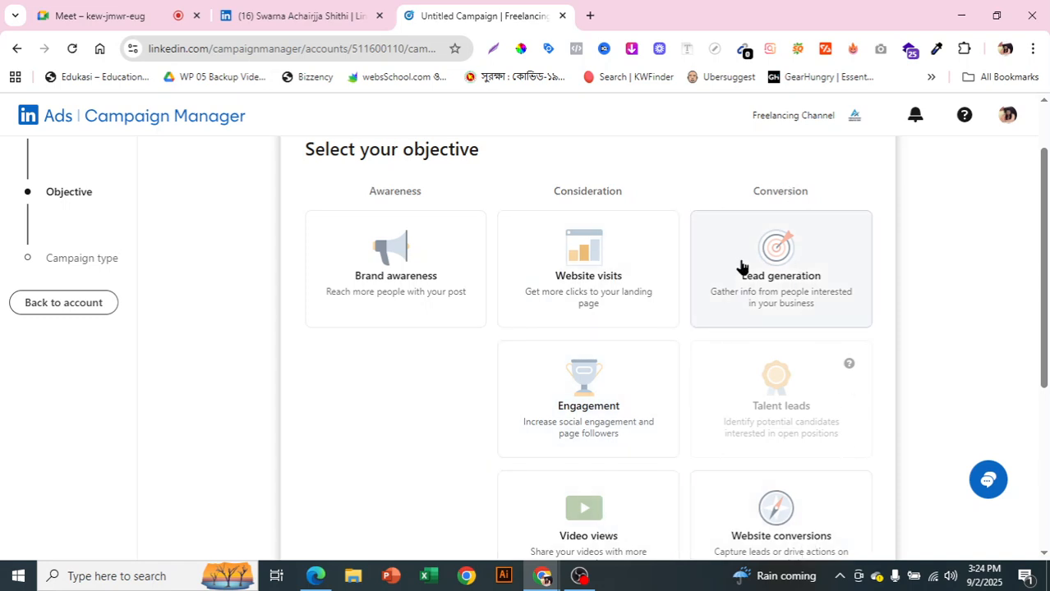
# Choose Brand awareness as the campaign objective and Classic as the campaign type.
pyautogui.click(460, 262)
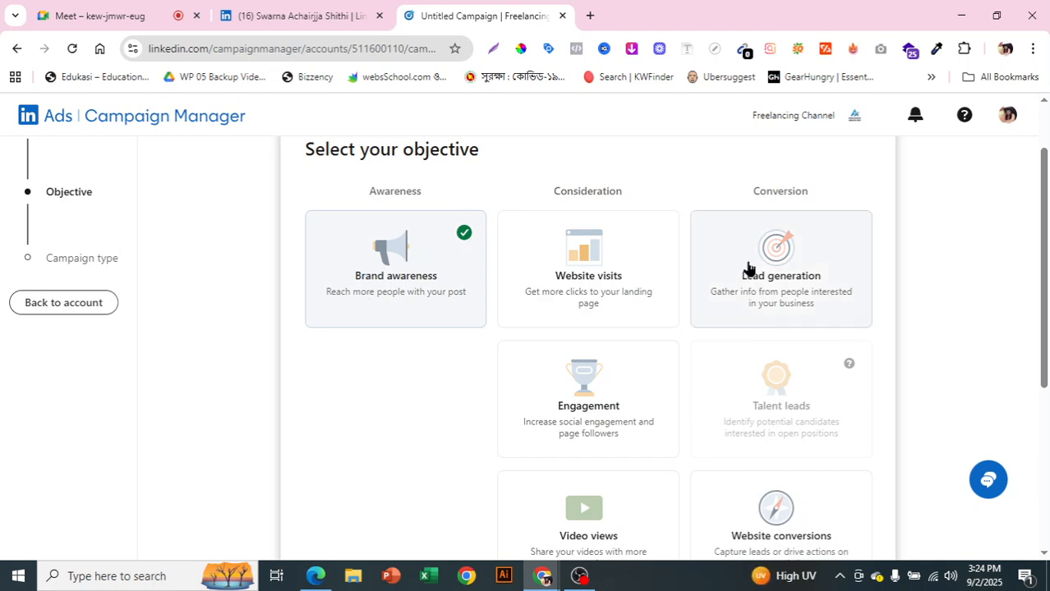
pyautogui.scroll(-4, 883, 396)
pyautogui.click(869, 483)
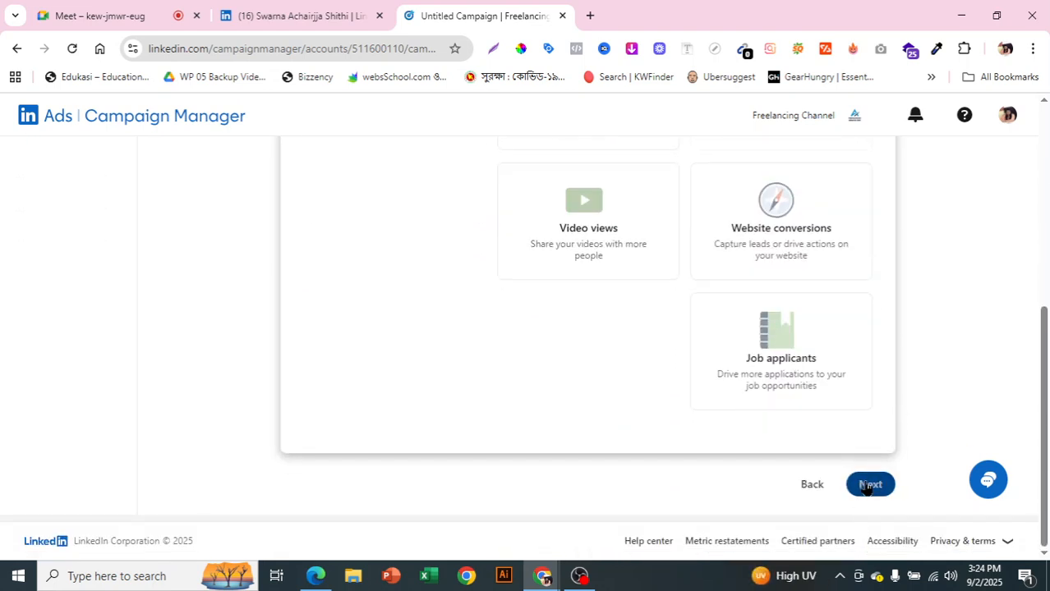
pyautogui.moveTo(351, 214); pyautogui.dragTo(532, 215)
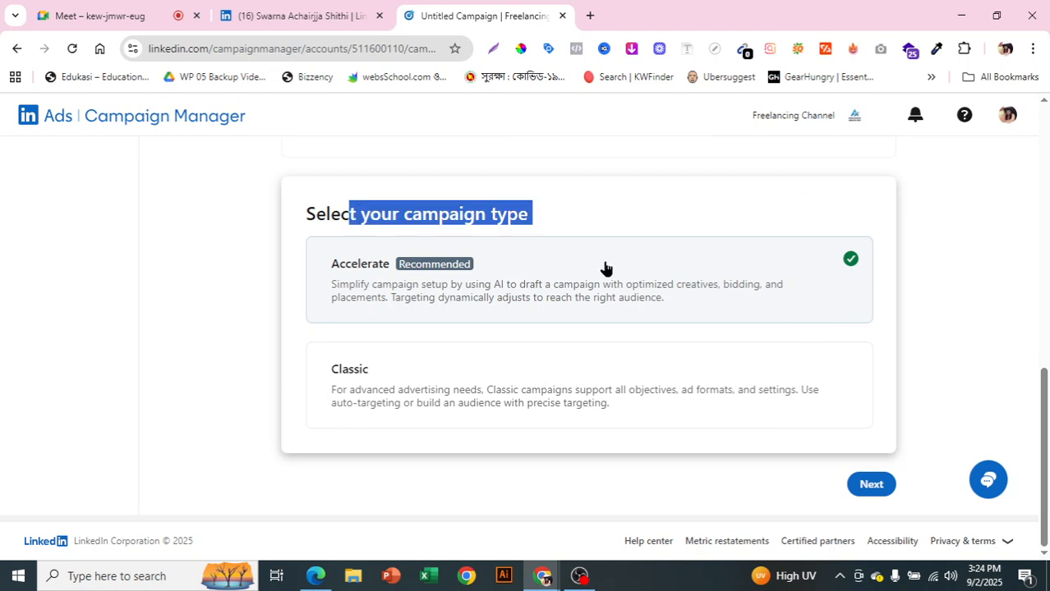
pyautogui.click(419, 393)
pyautogui.click(871, 483)
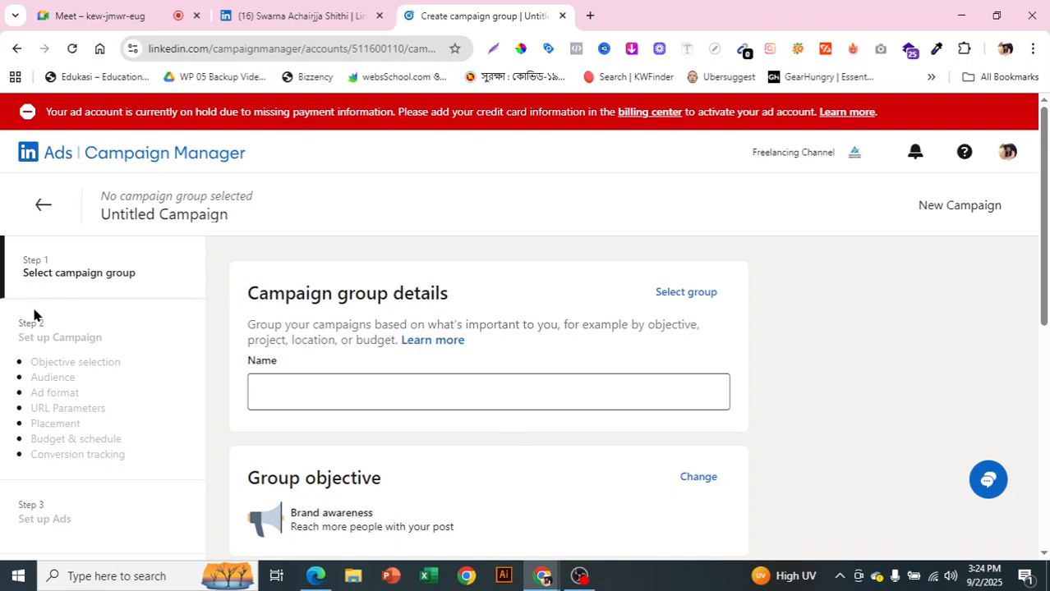
# Name the new campaign group "Eid-ul-fitar-19/8/52".
pyautogui.scroll(-2, 63, 411)
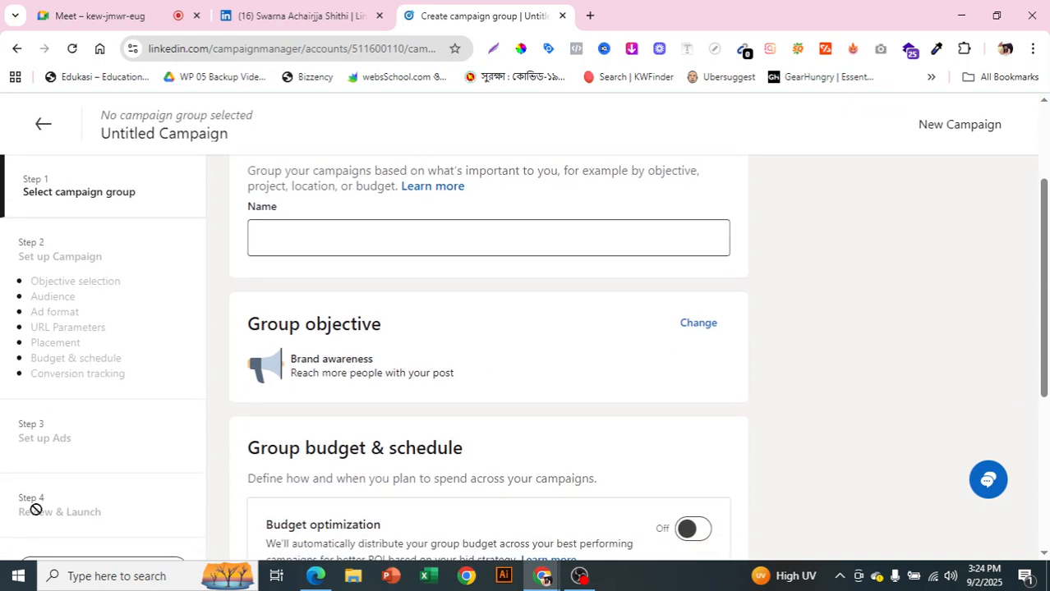
pyautogui.scroll(1, 502, 415)
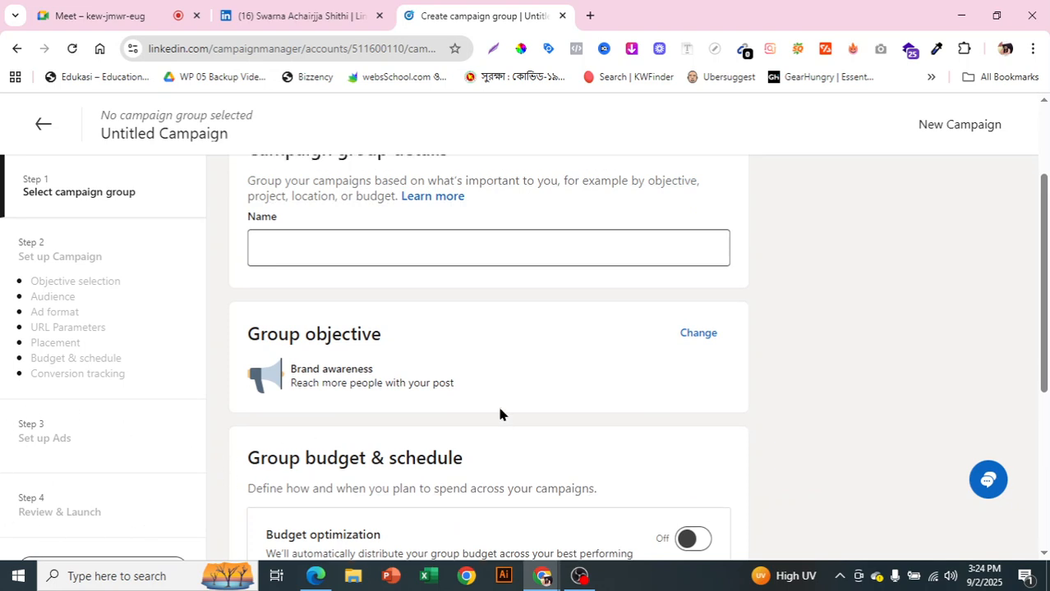
pyautogui.scroll(2, 500, 415)
pyautogui.click(468, 403)
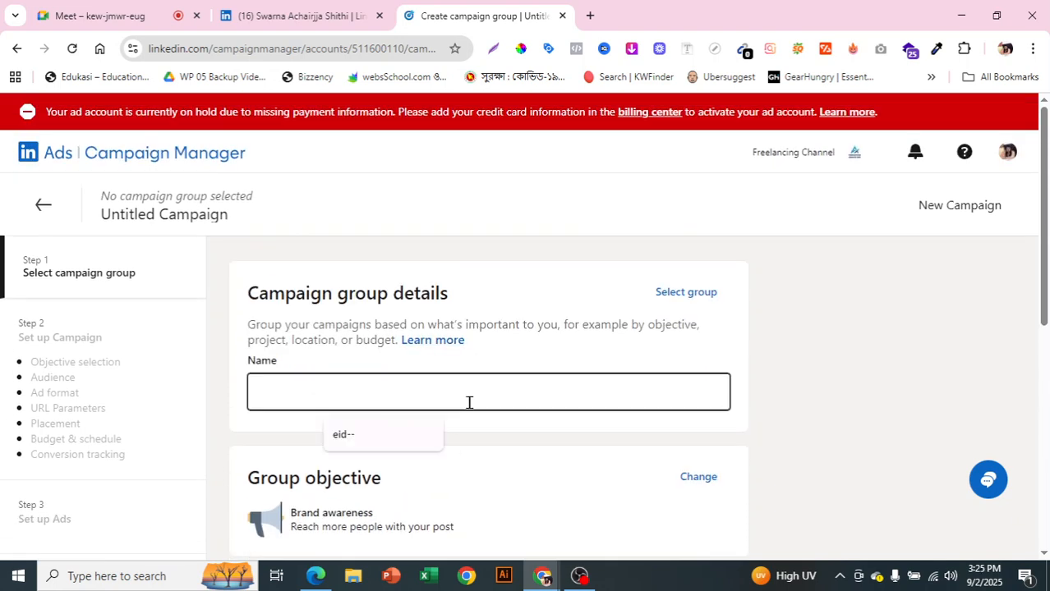
pyautogui.write('Eid-ul-')
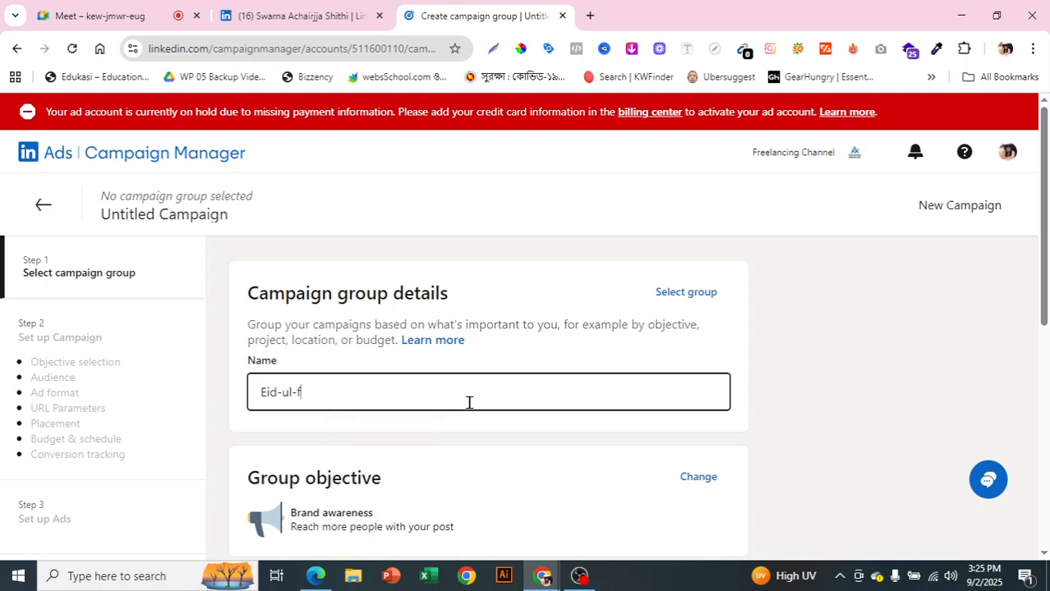
pyautogui.write('fitar-19/8/52')
# Schedule the campaign group with a start and end date with a budget, and set its lifetime budget to $100.
pyautogui.scroll(-1, 468, 411)
pyautogui.scroll(-1, 398, 424)
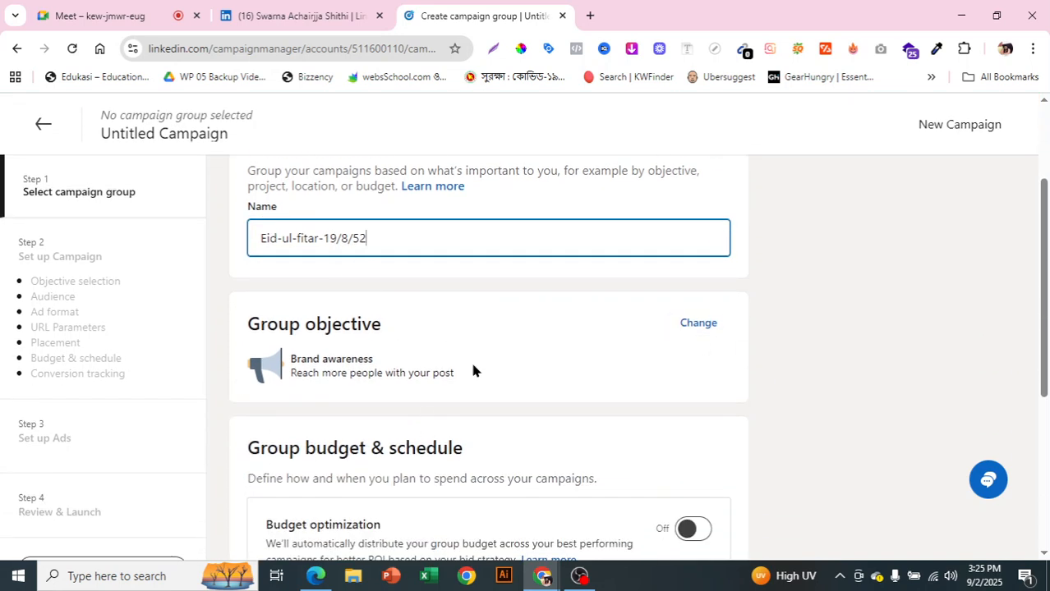
pyautogui.scroll(-2, 470, 362)
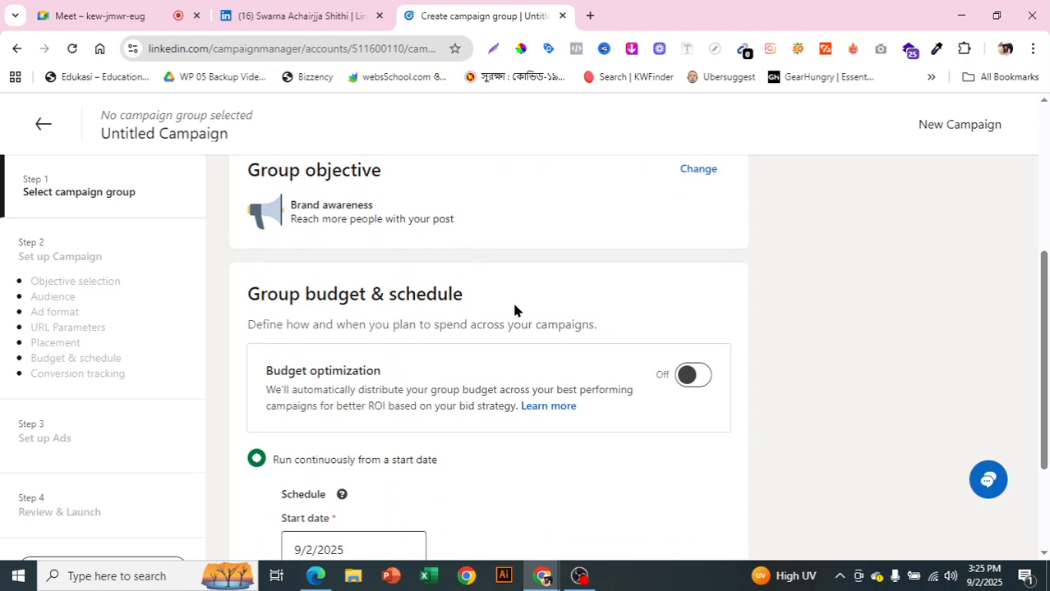
pyautogui.scroll(-1, 514, 304)
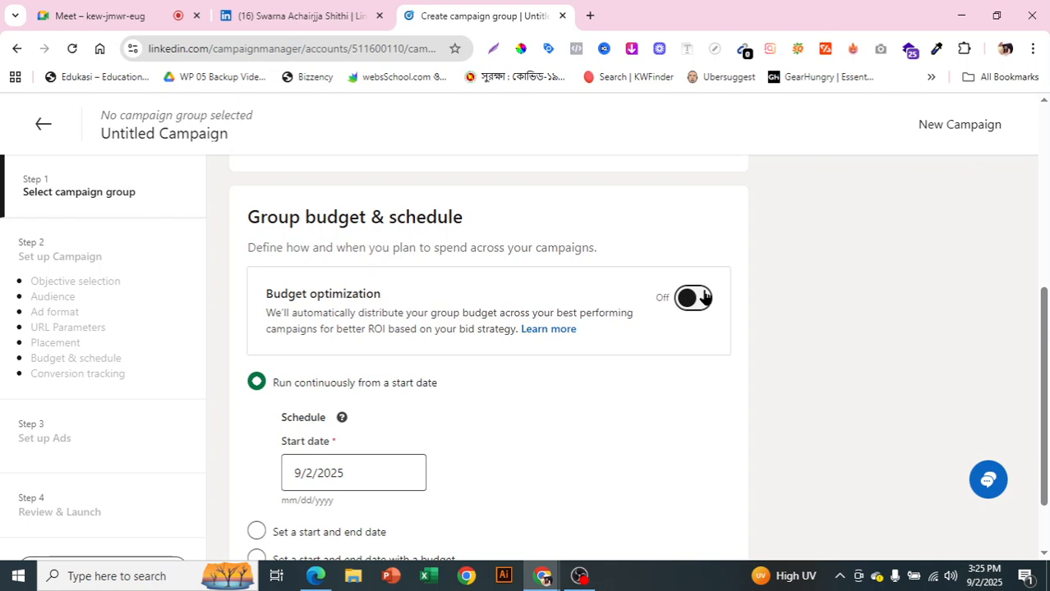
pyautogui.scroll(-1, 704, 297)
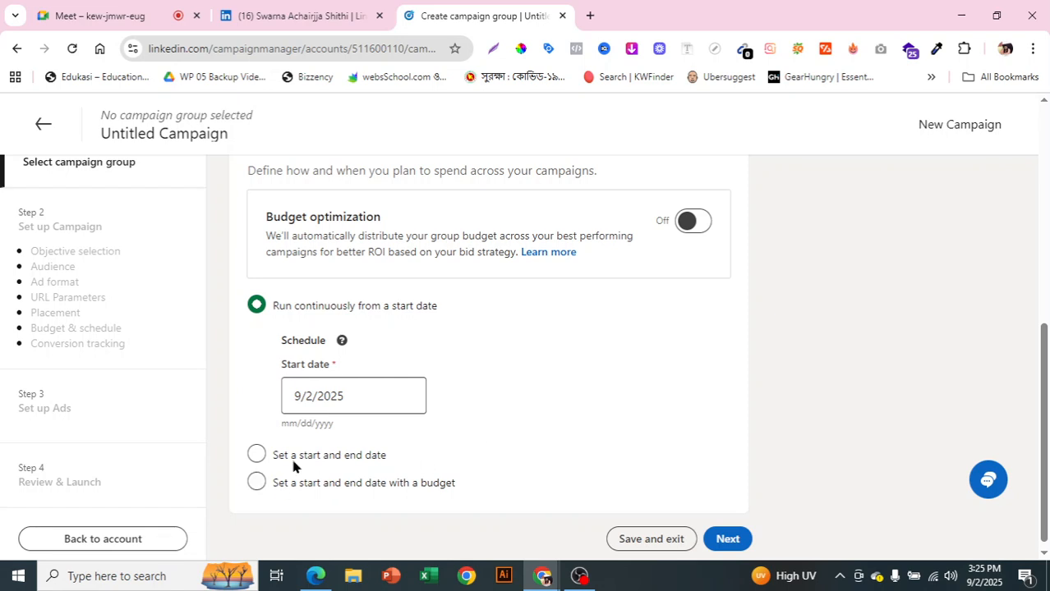
pyautogui.scroll(-1, 575, 310)
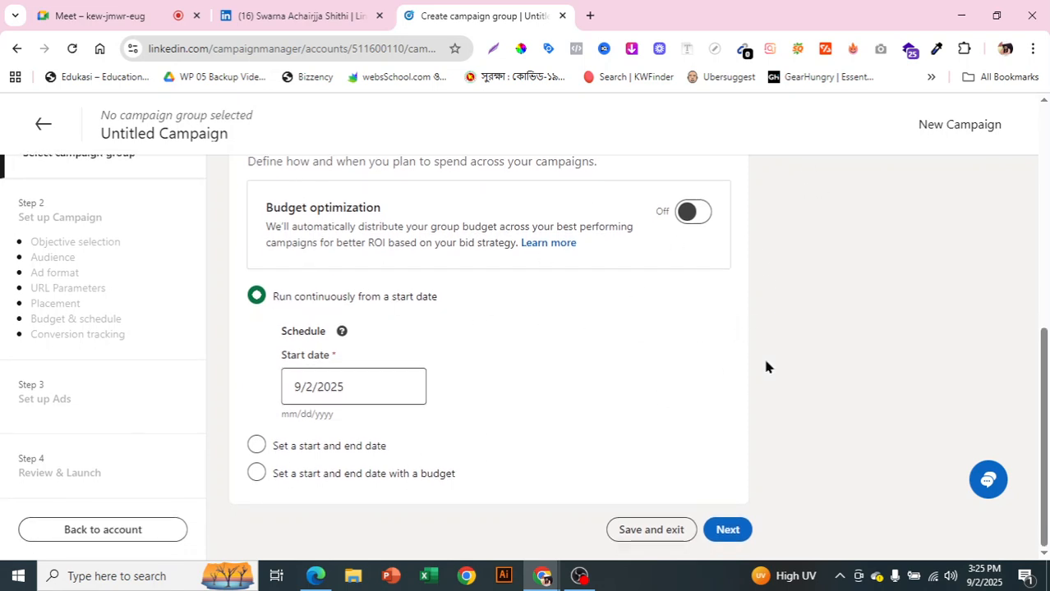
pyautogui.click(256, 474)
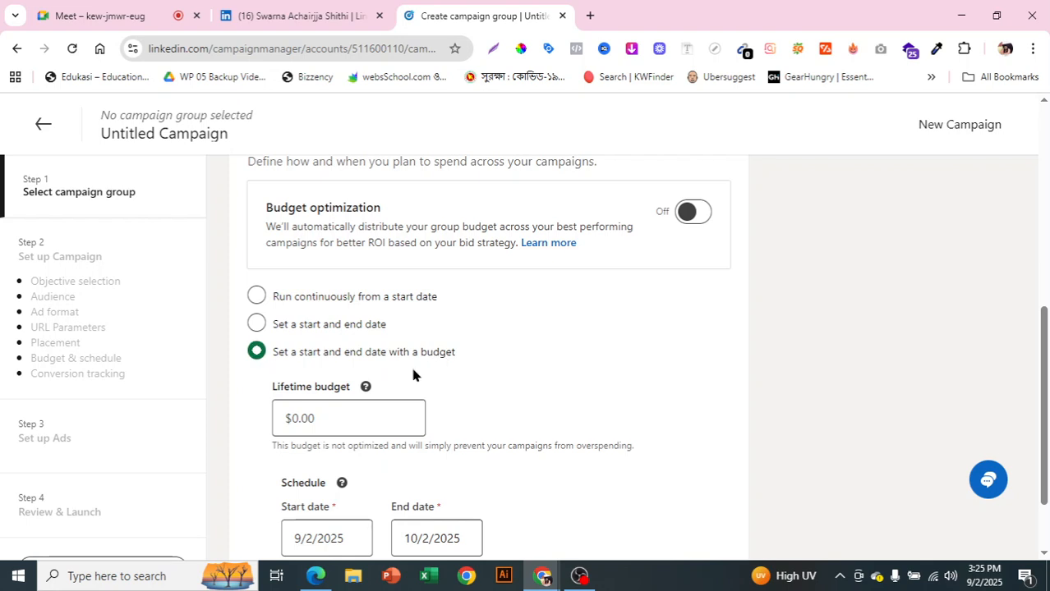
pyautogui.scroll(-1, 411, 364)
pyautogui.click(351, 329)
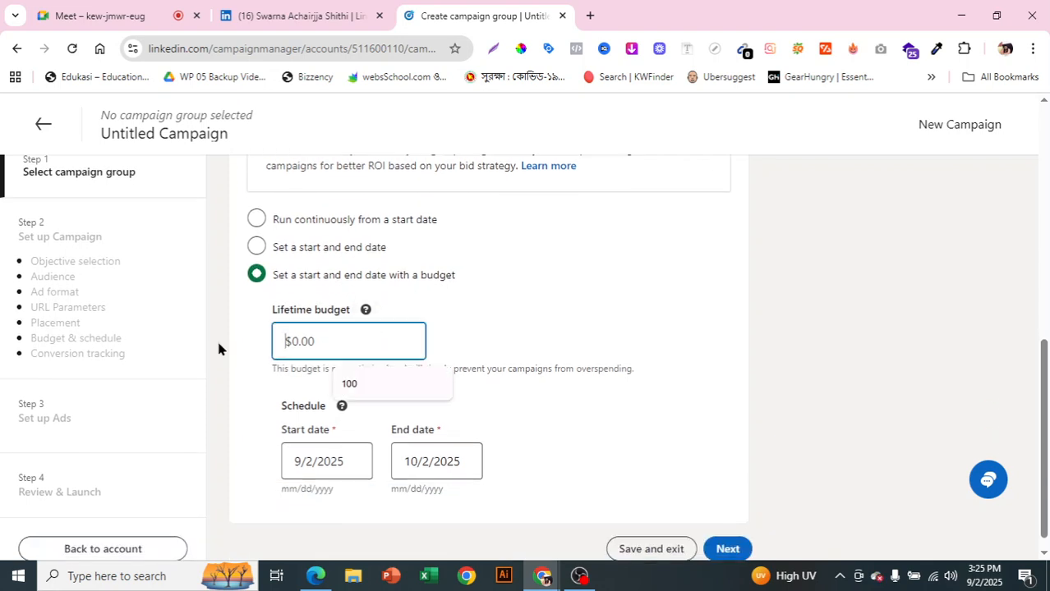
pyautogui.write('100')
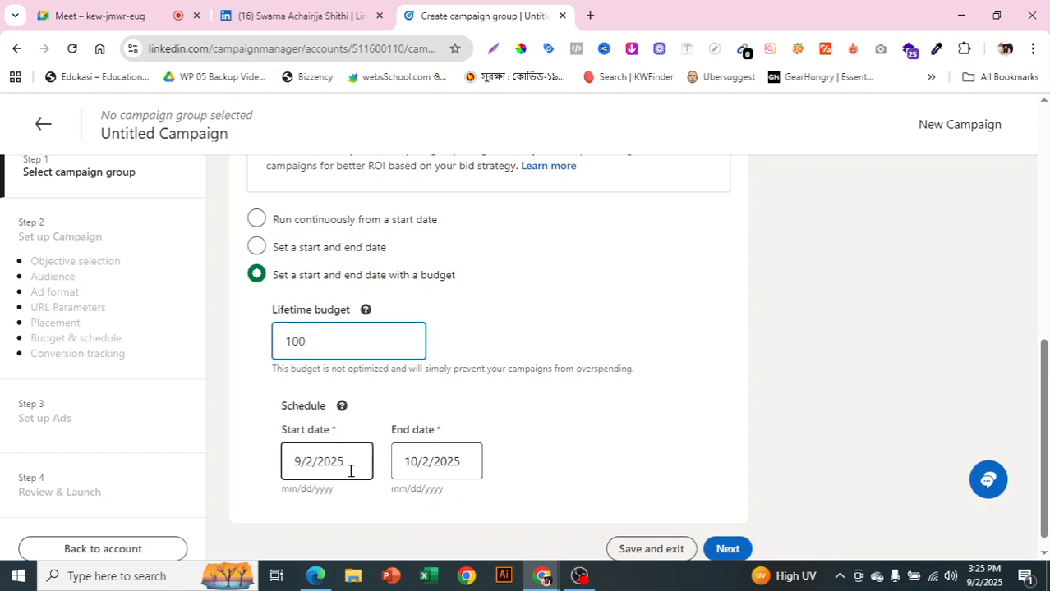
# Set the campaign group's end date to 10/31/2025.
pyautogui.click(438, 459)
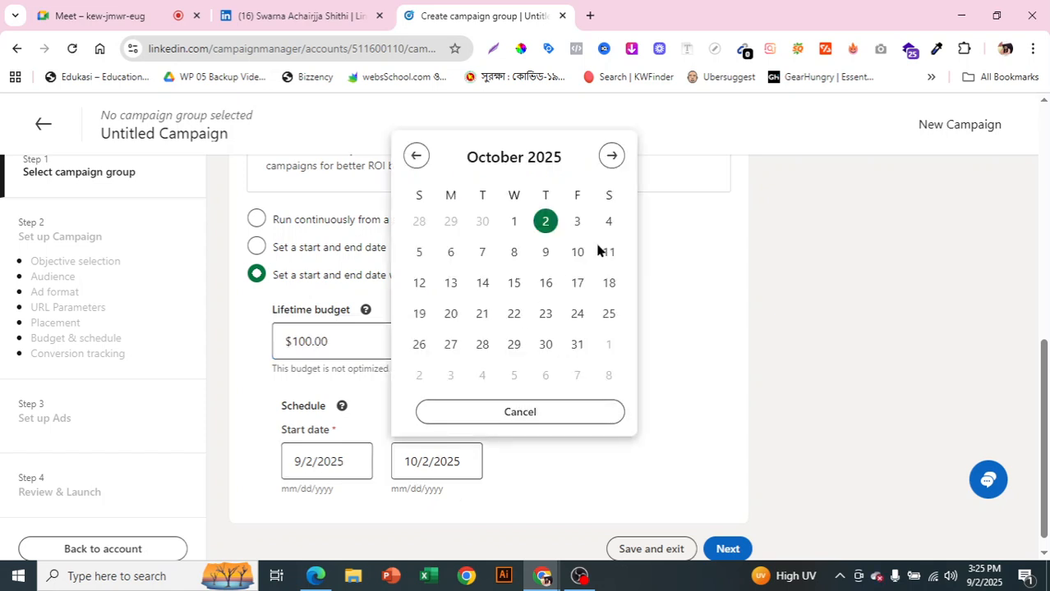
pyautogui.click(577, 344)
pyautogui.click(598, 440)
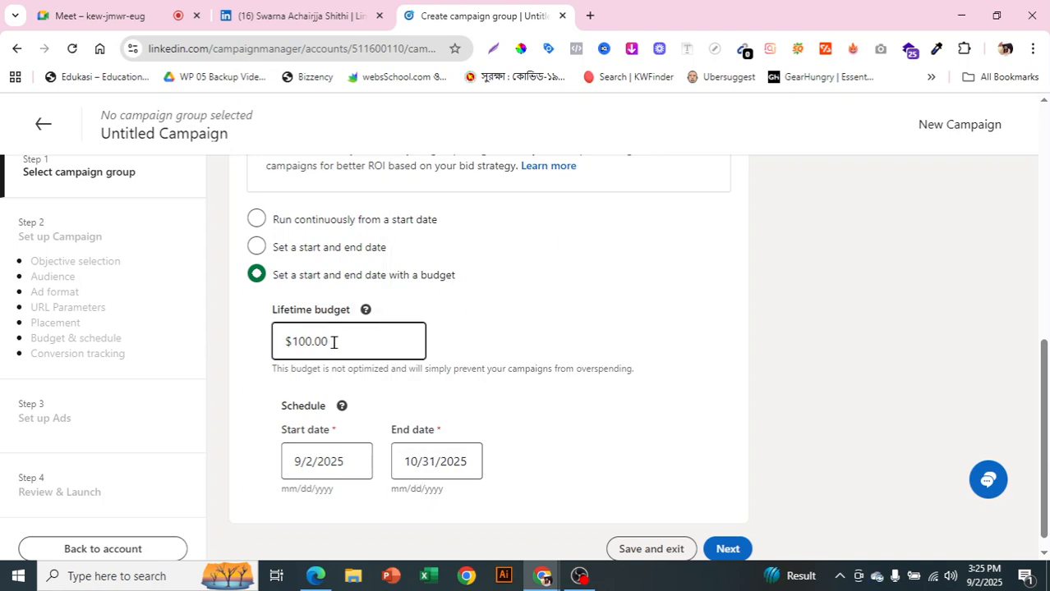
# Set the campaign group's end date to 9/30/2025, then save the group and continue to the campaign setup.
pyautogui.scroll(-1, 533, 431)
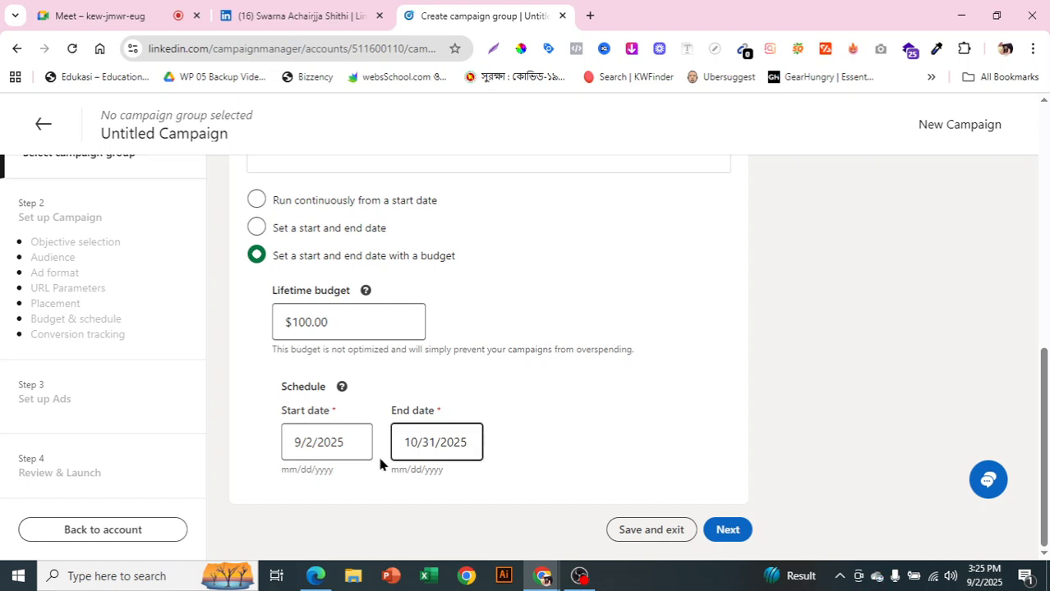
pyautogui.click(349, 451)
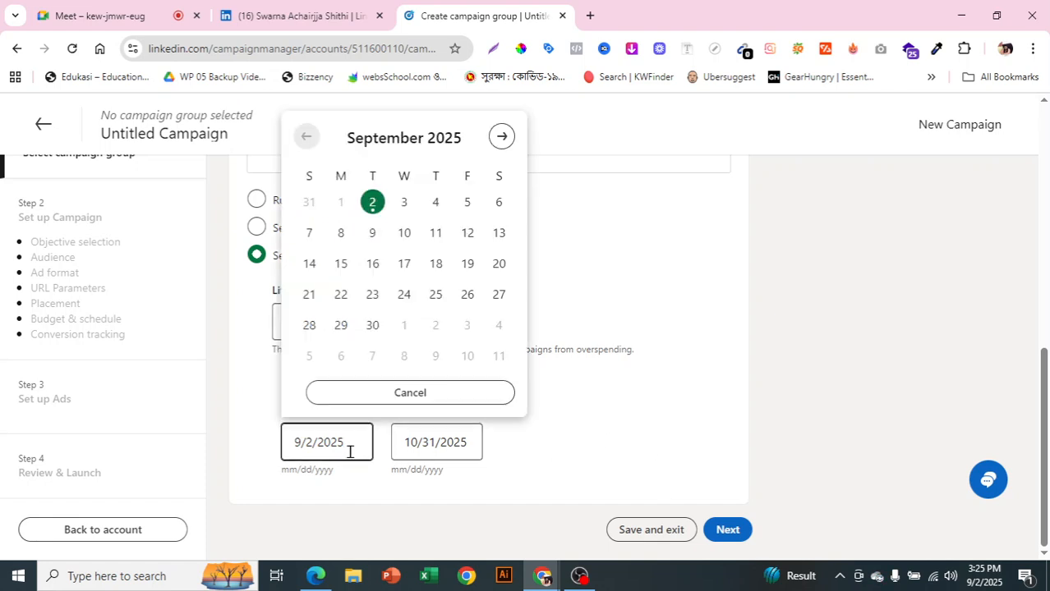
pyautogui.click(657, 397)
pyautogui.click(412, 440)
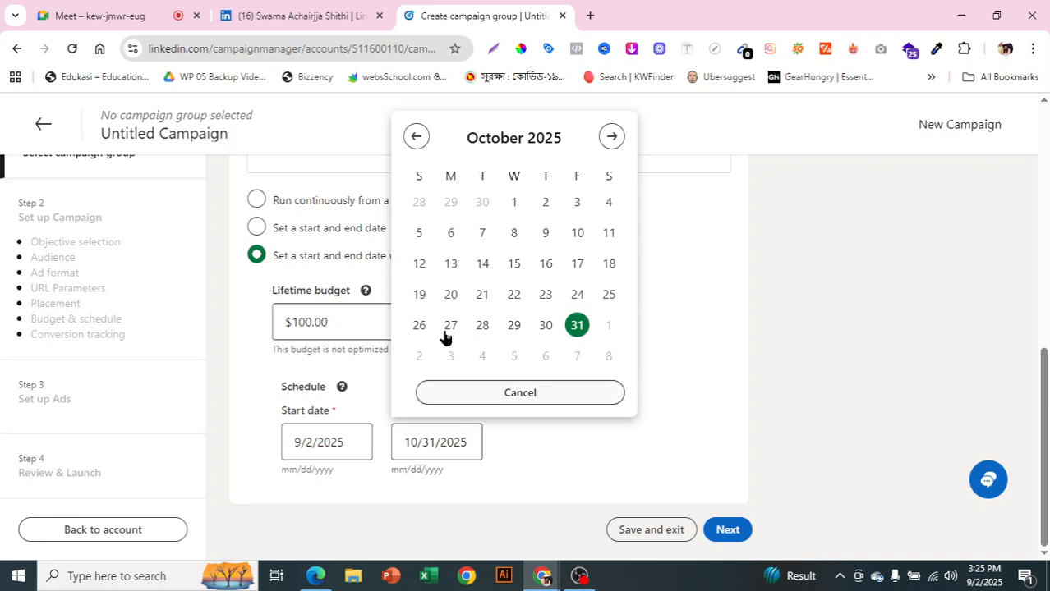
pyautogui.click(415, 137)
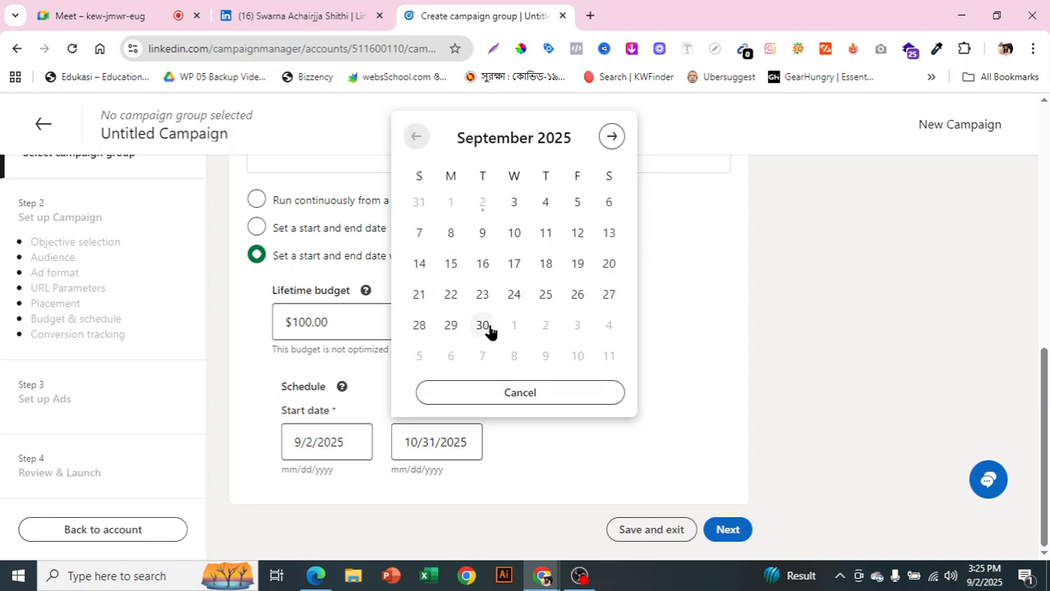
pyautogui.click(482, 325)
pyautogui.click(288, 444)
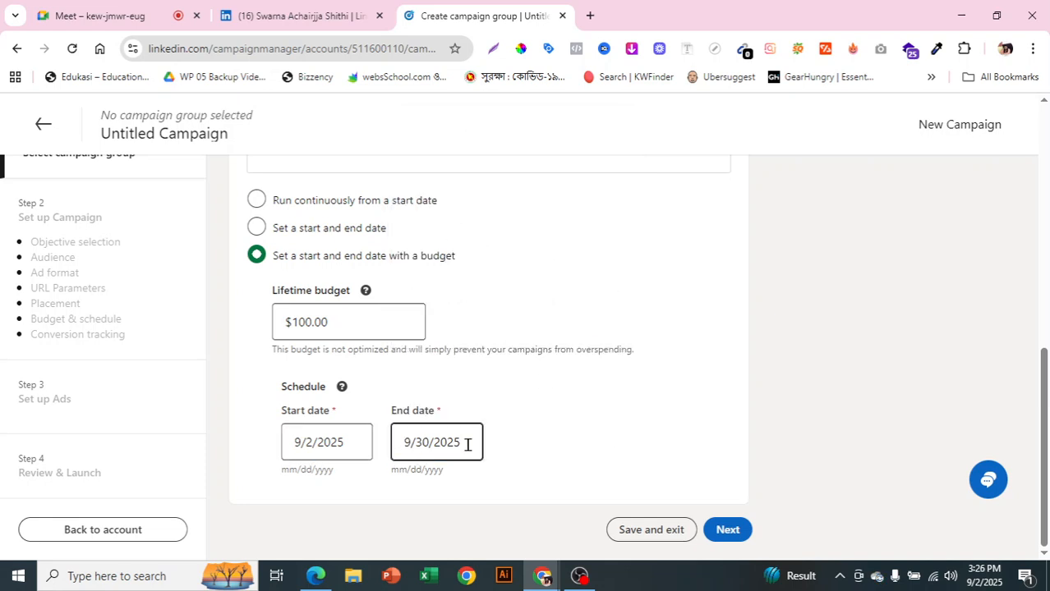
pyautogui.click(728, 529)
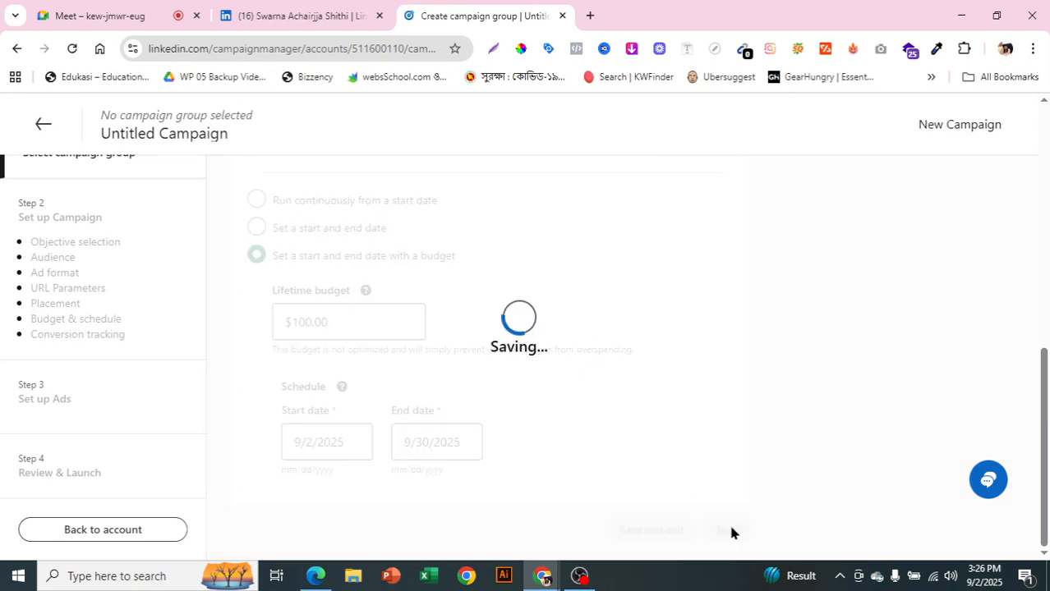
pyautogui.scroll(2, 497, 372)
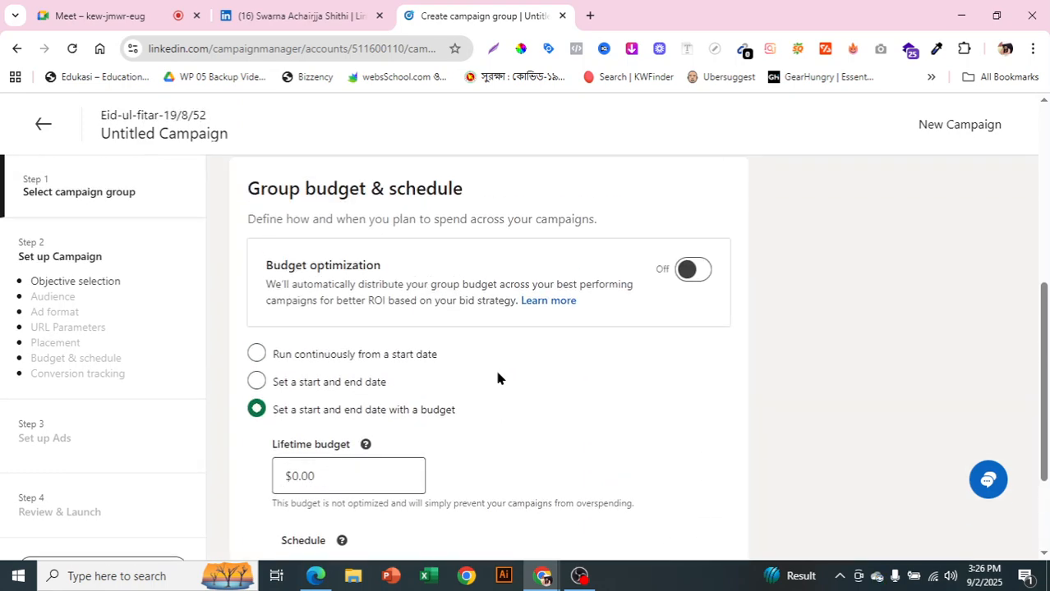
pyautogui.scroll(-2, 542, 386)
pyautogui.scroll(4, 585, 398)
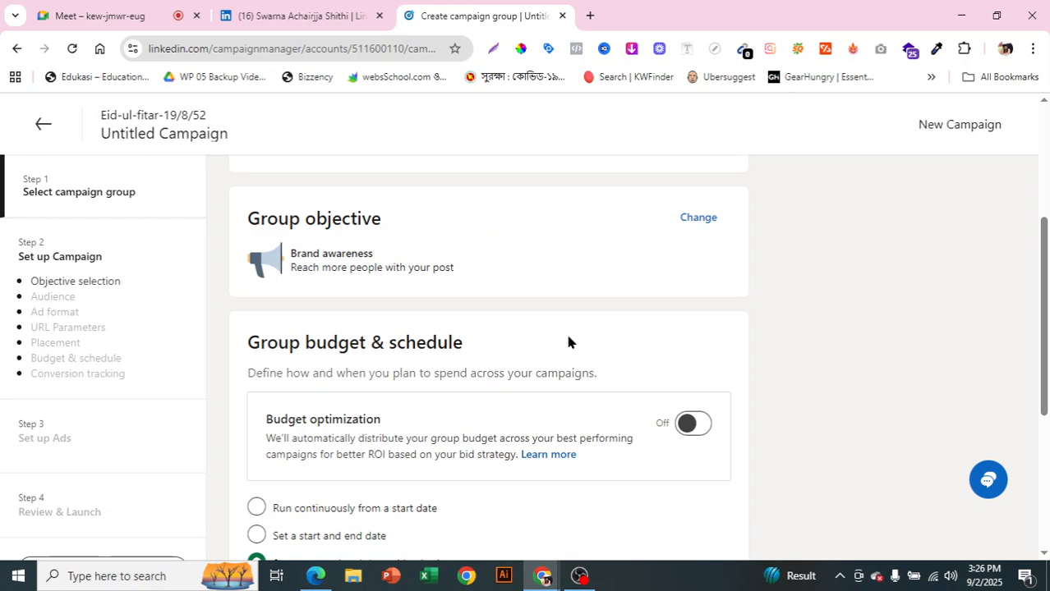
pyautogui.scroll(3, 567, 341)
pyautogui.scroll(-4, 641, 378)
pyautogui.scroll(-1, 492, 444)
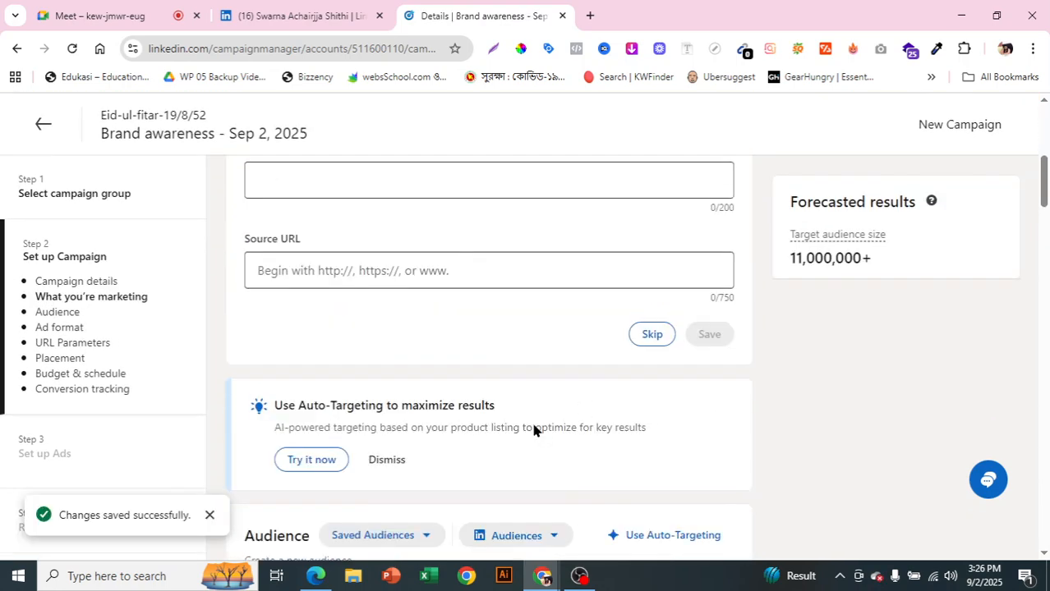
# Review the campaign name and skip specifying an offering's name and source URL under What you're marketing.
pyautogui.scroll(5, 517, 410)
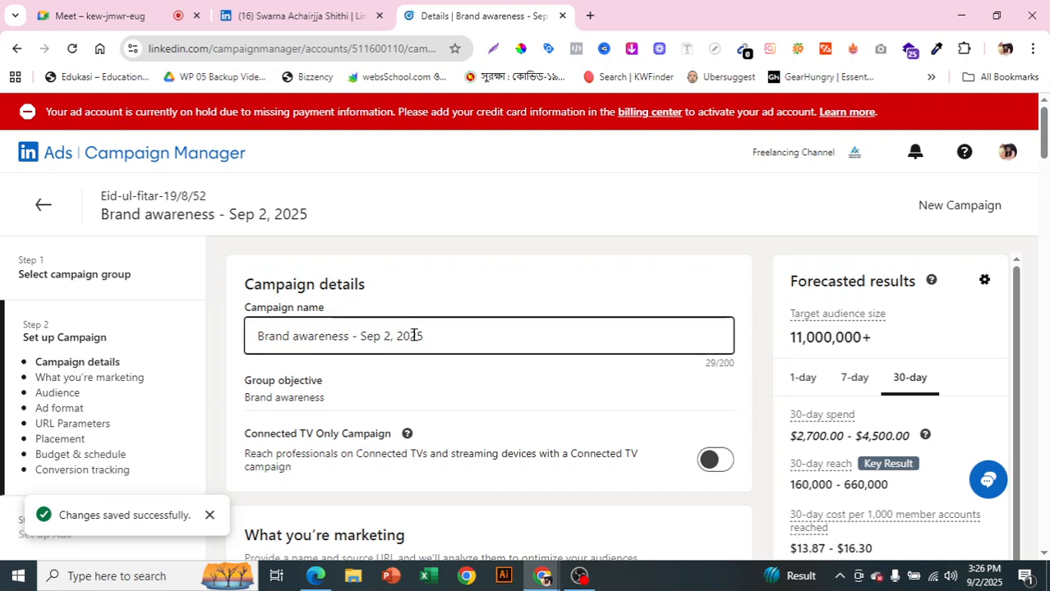
pyautogui.moveTo(433, 332); pyautogui.dragTo(230, 345)
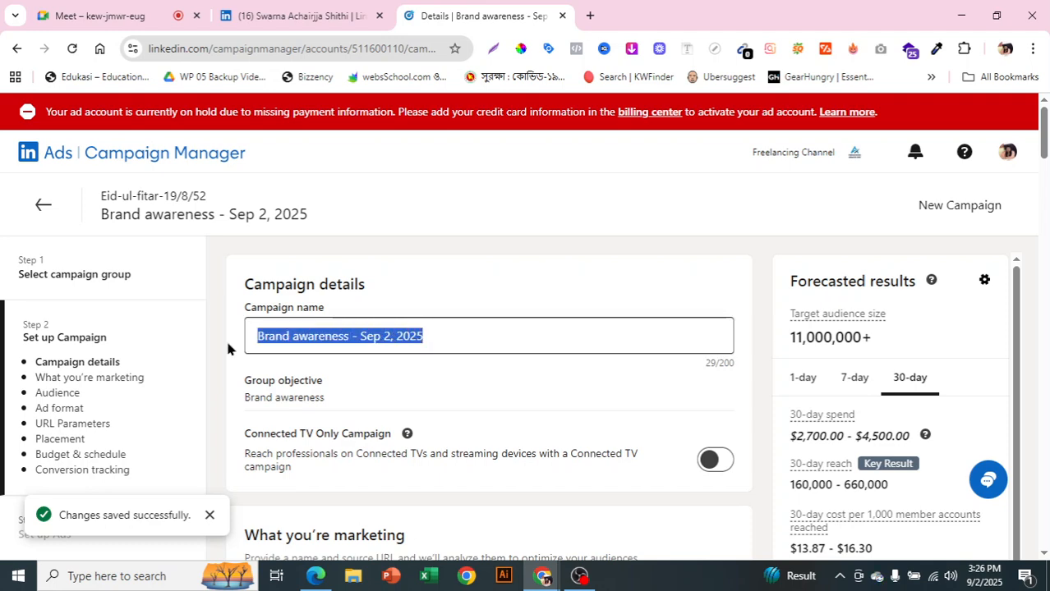
pyautogui.click(449, 330)
pyautogui.scroll(-3, 445, 386)
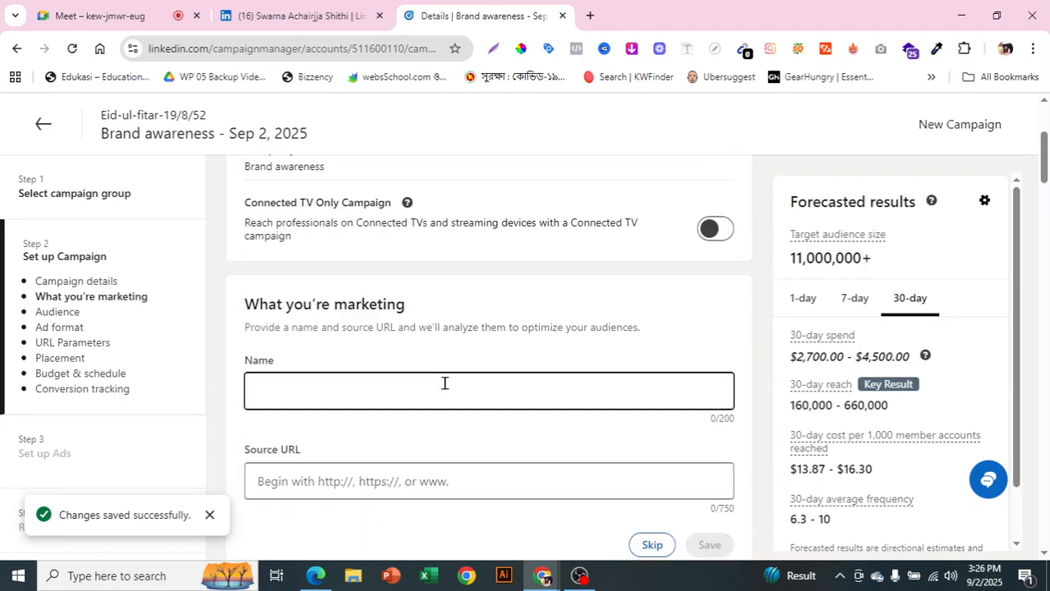
pyautogui.scroll(-1, 372, 419)
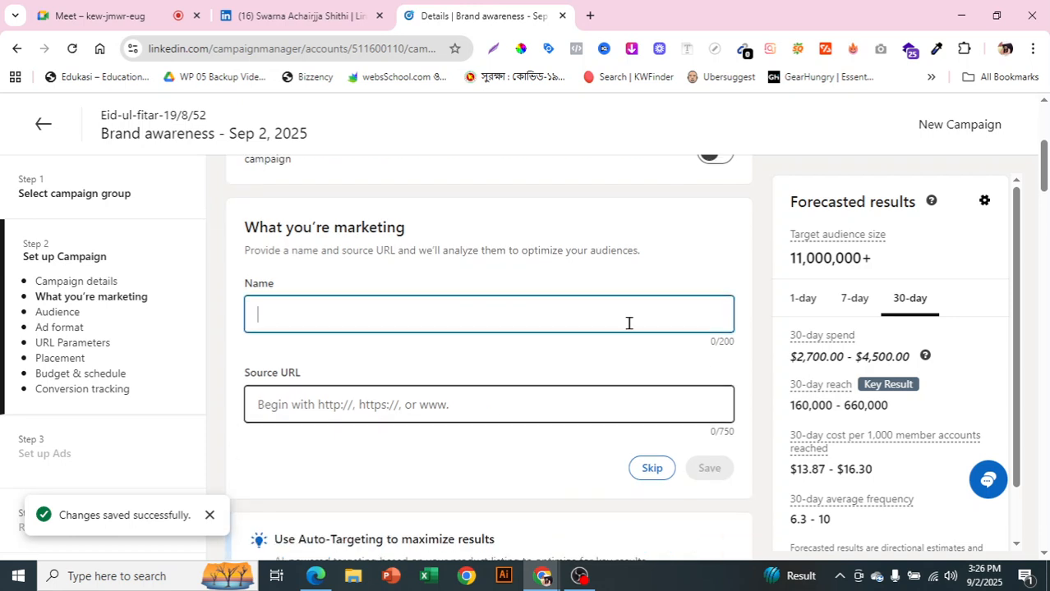
pyautogui.click(322, 407)
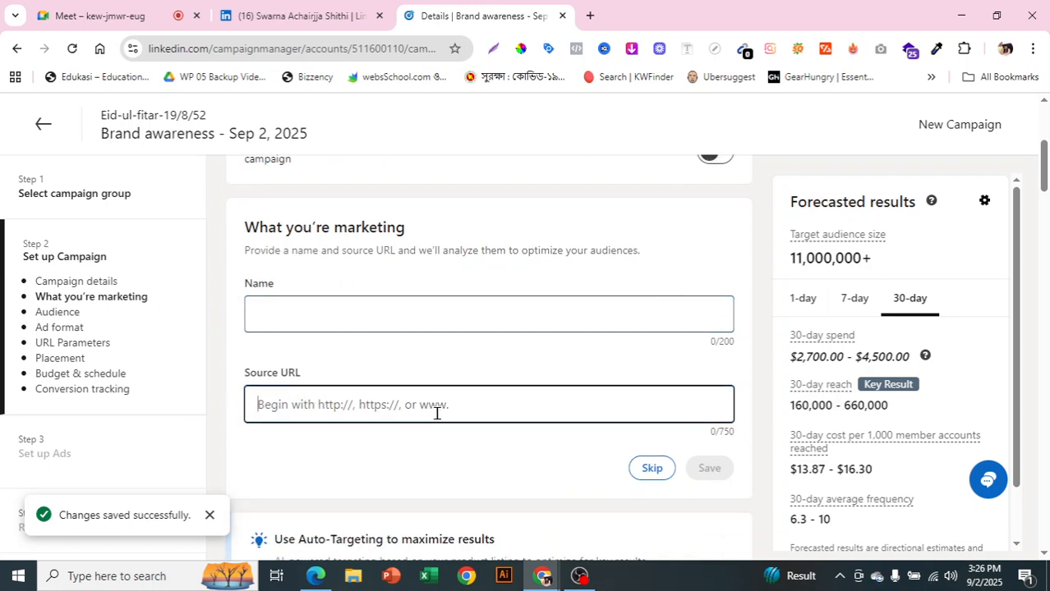
pyautogui.click(651, 470)
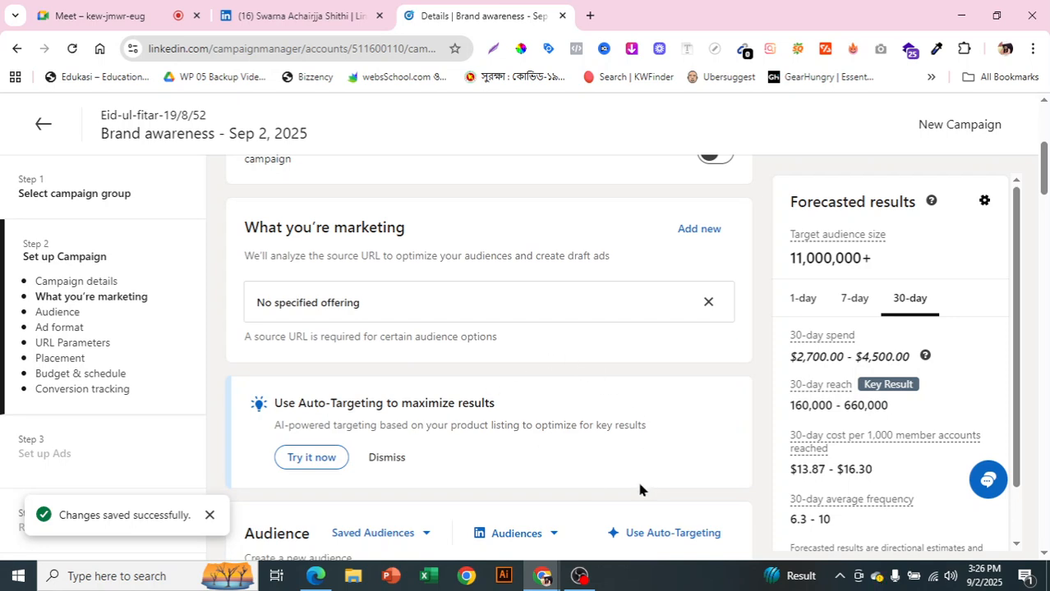
pyautogui.scroll(1, 594, 390)
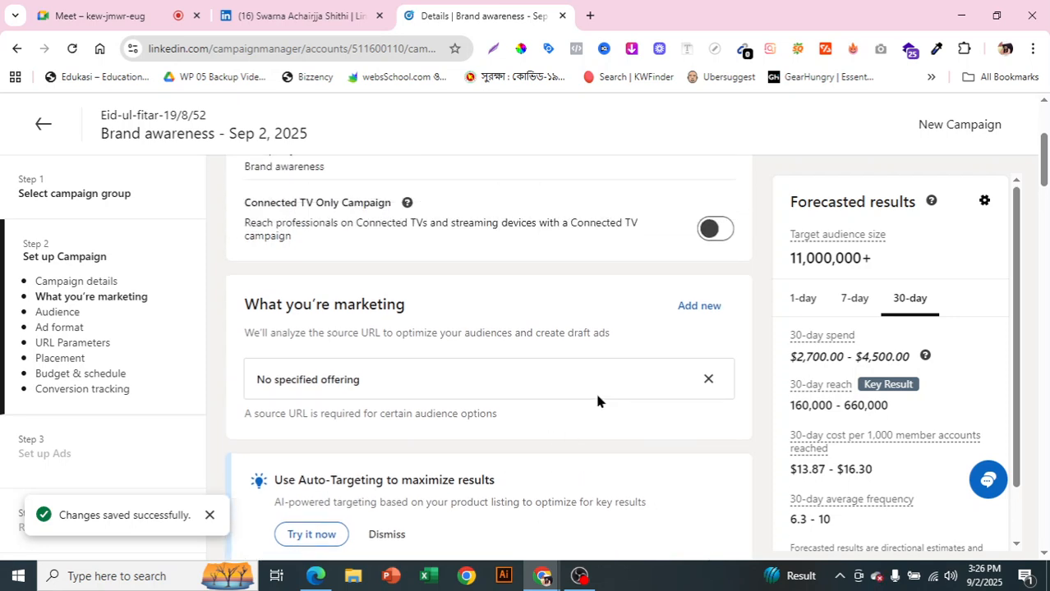
# Edit the target audience locations, search for "usa", and add United States alongside Bangladesh.
pyautogui.scroll(-1, 594, 390)
pyautogui.scroll(-4, 594, 415)
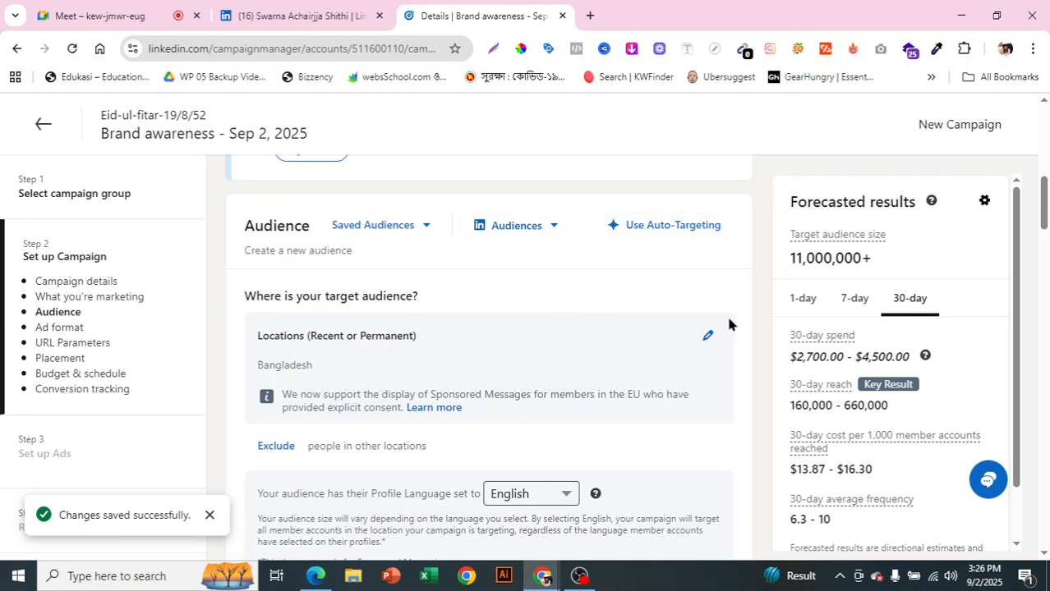
pyautogui.click(704, 336)
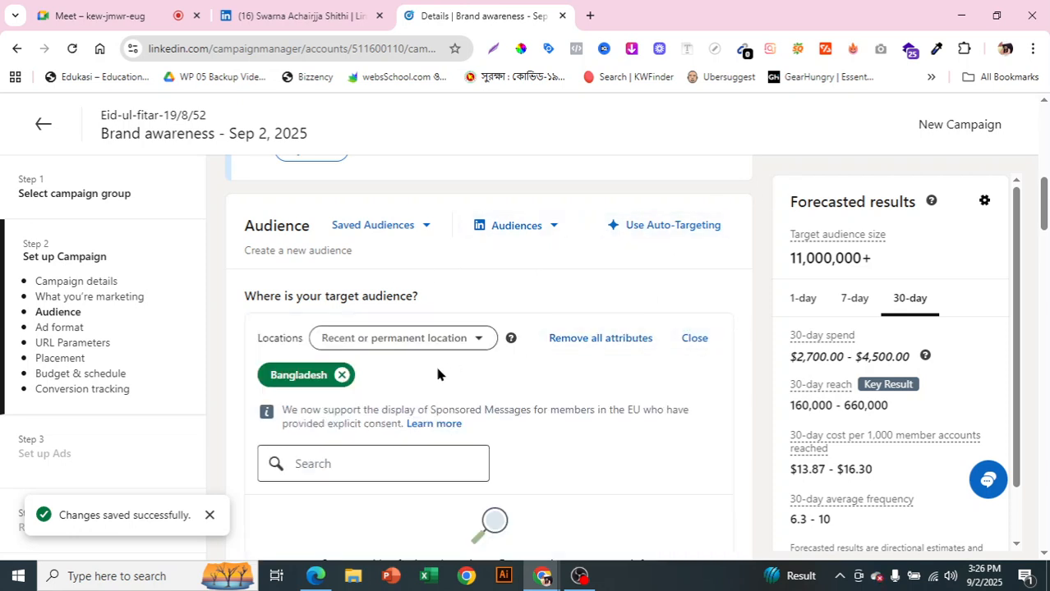
pyautogui.scroll(-1, 392, 447)
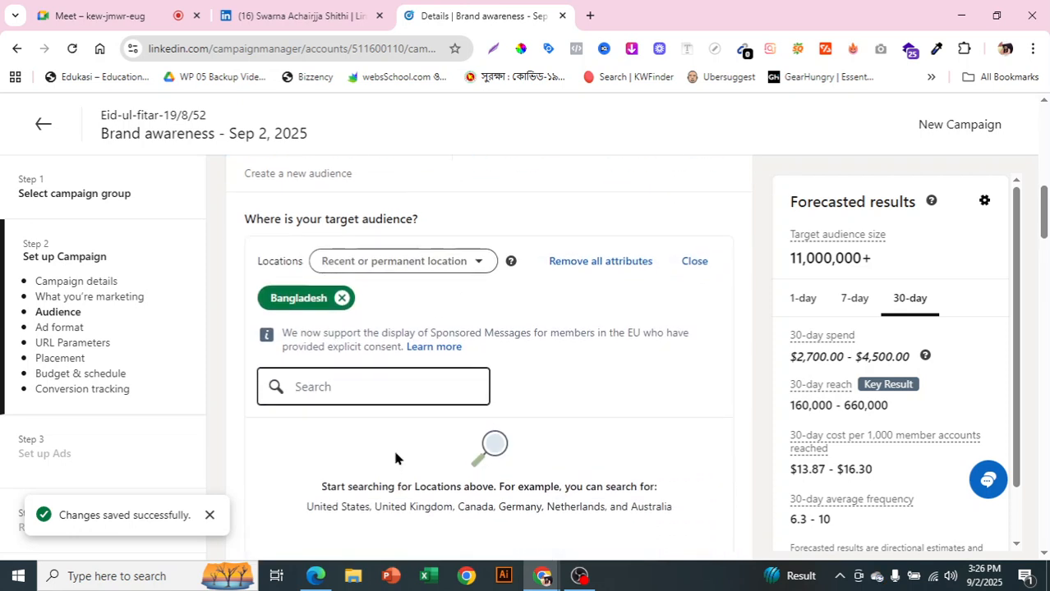
pyautogui.click(404, 393)
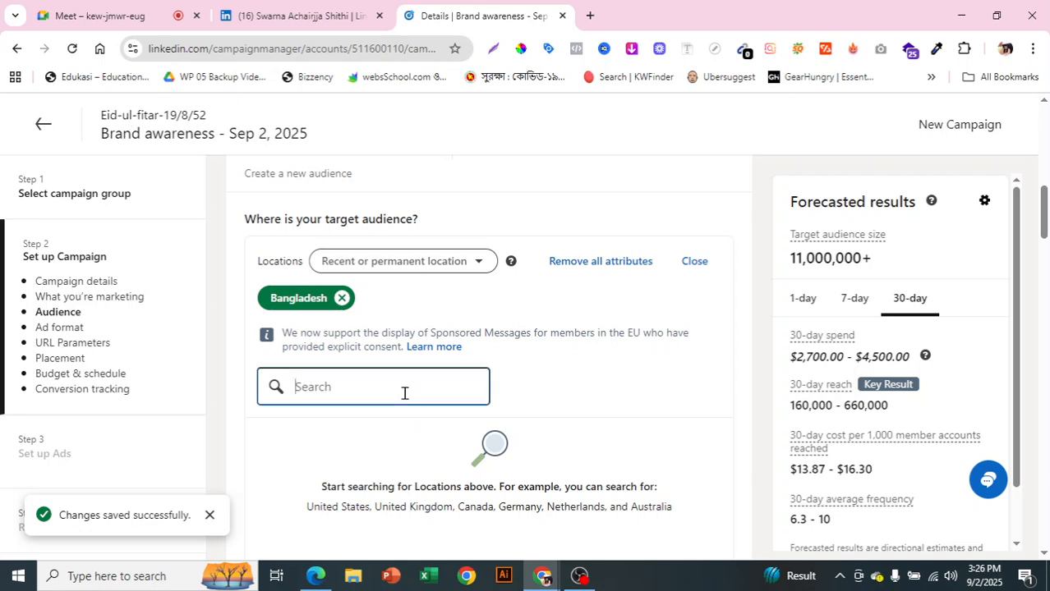
pyautogui.write('usa')
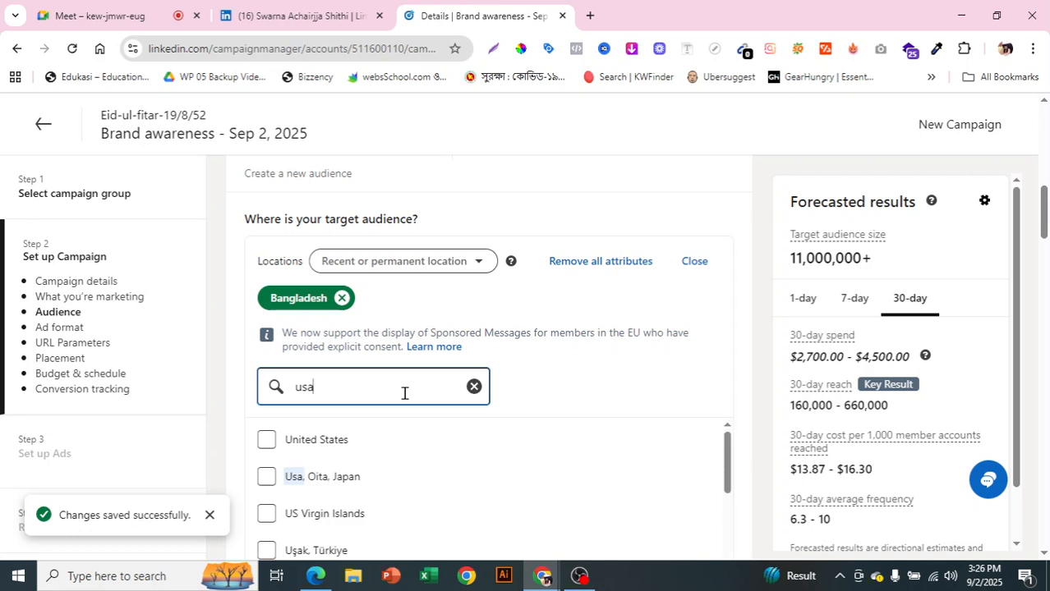
pyautogui.click(381, 440)
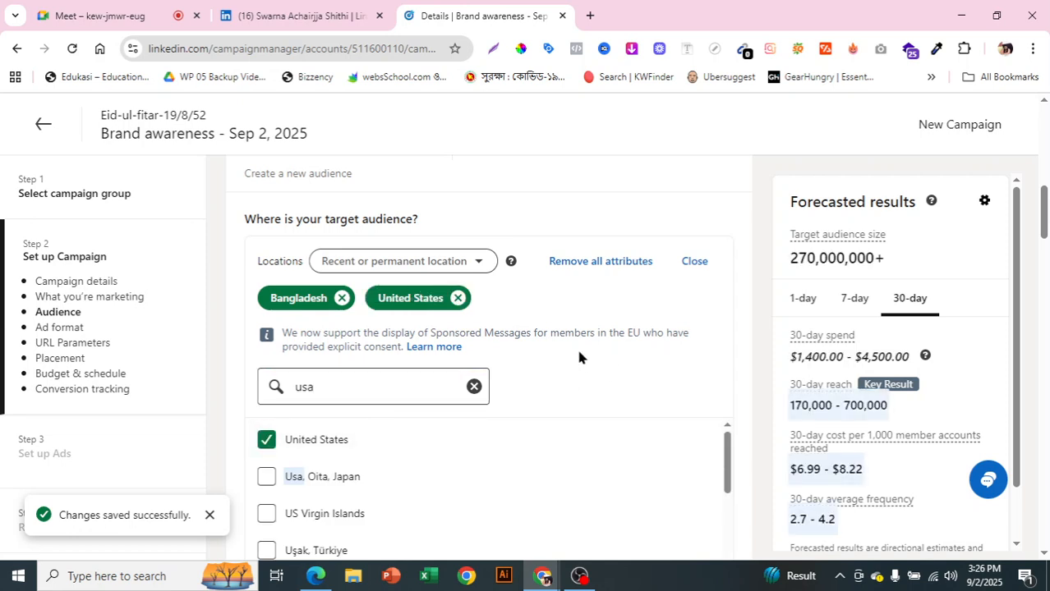
# Check the available location type options for the target audience, keeping Recent or permanent location.
pyautogui.click(472, 261)
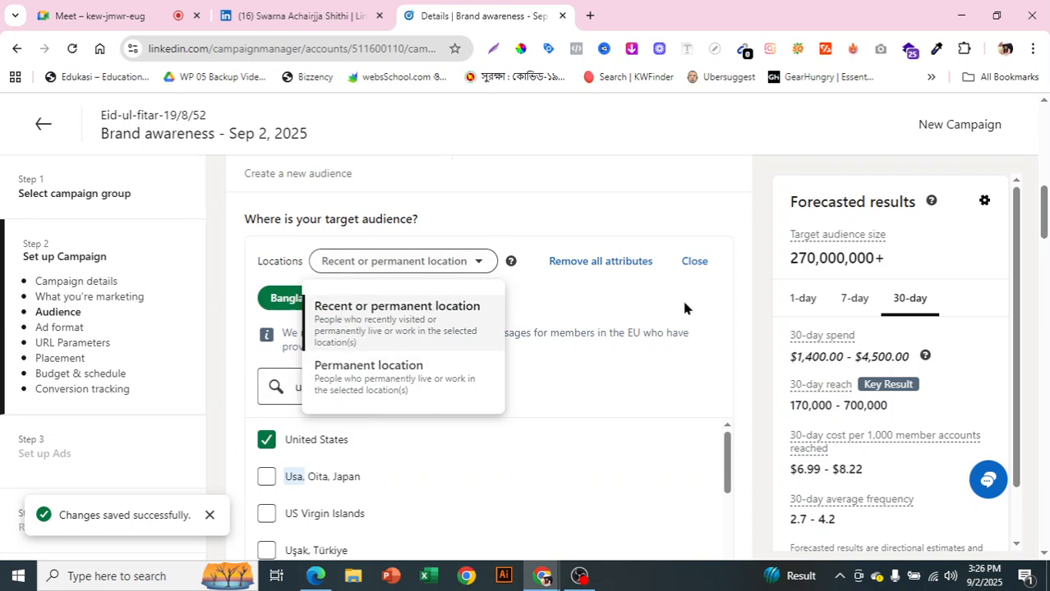
pyautogui.click(612, 378)
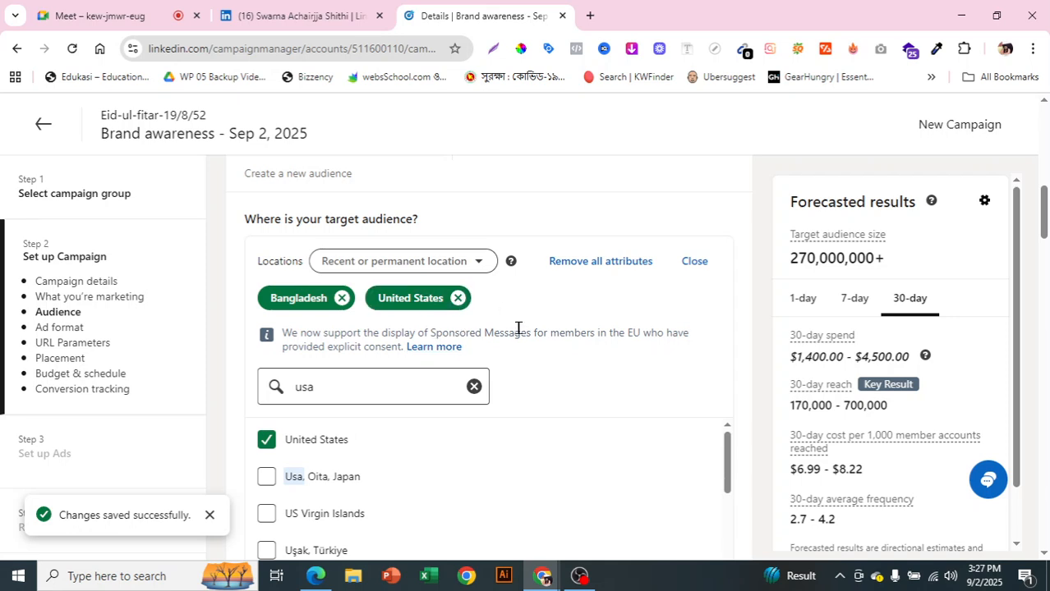
pyautogui.click(460, 267)
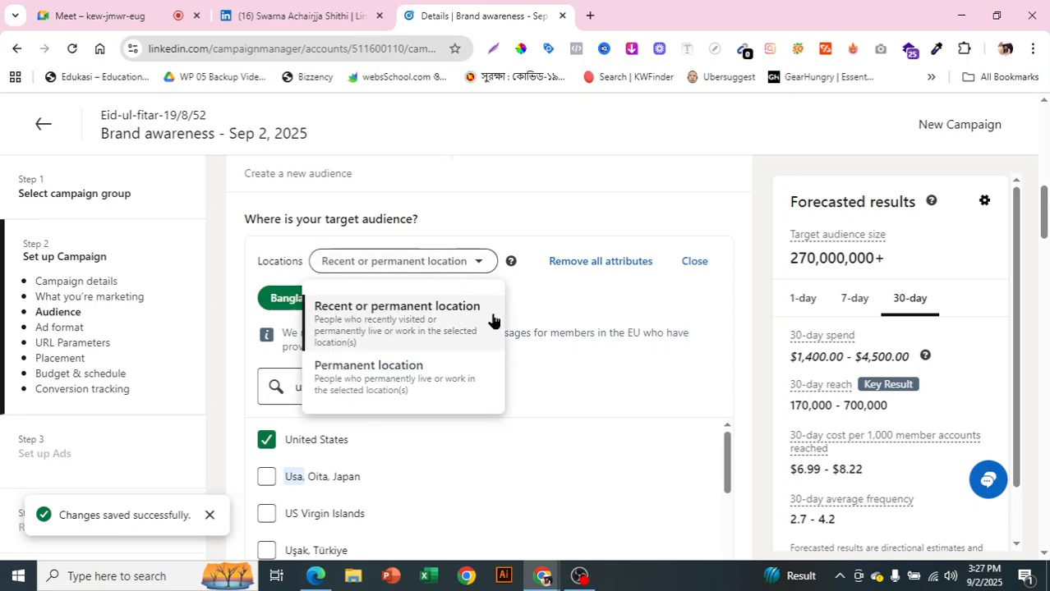
pyautogui.click(622, 374)
# Review the remaining audience settings: location exclusions, profile language, buyer groups, narrowing and excluding attributes, and audience expansion.
pyautogui.scroll(-2, 621, 394)
pyautogui.scroll(-3, 621, 398)
pyautogui.scroll(-1, 706, 448)
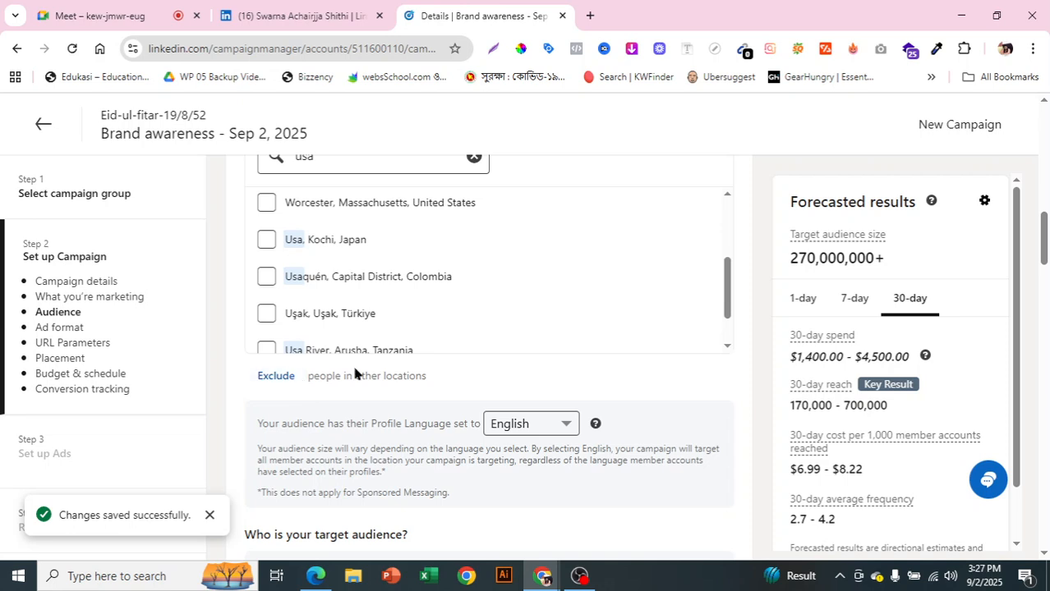
pyautogui.scroll(-4, 389, 370)
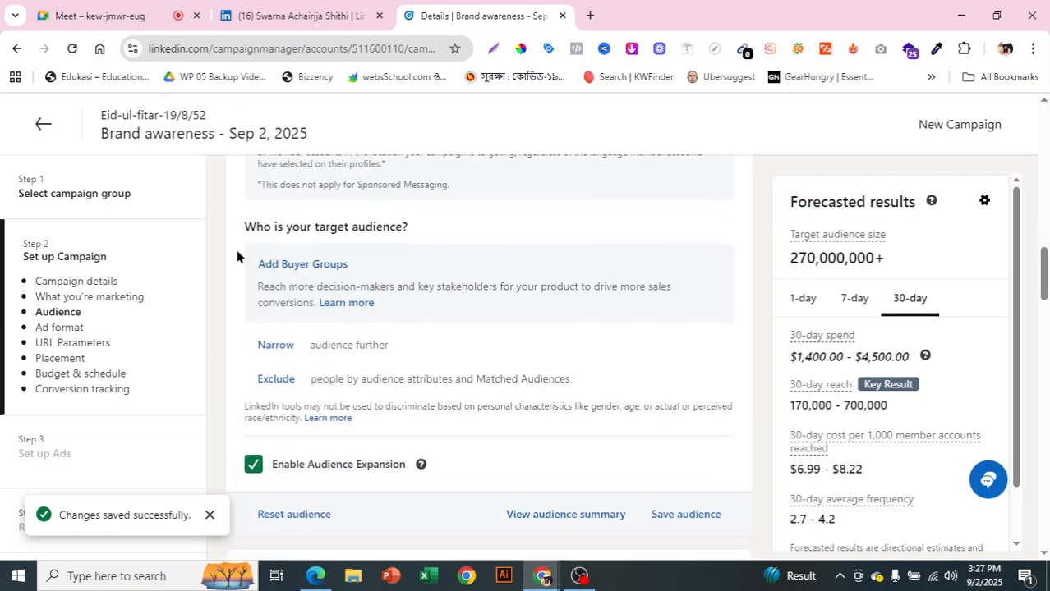
pyautogui.scroll(-1, 488, 343)
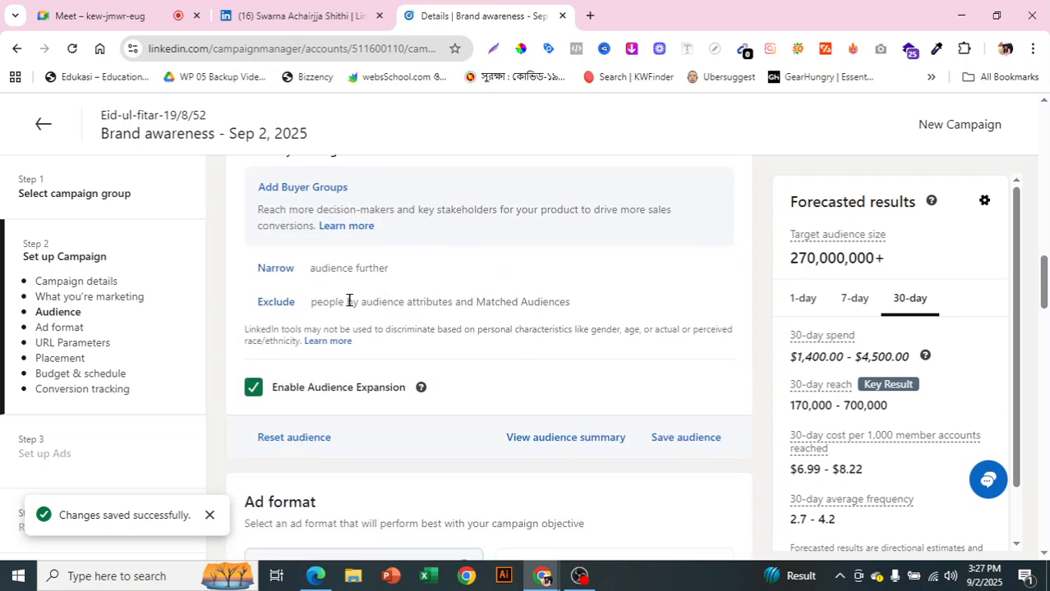
pyautogui.scroll(-6, 369, 327)
pyautogui.scroll(2, 366, 316)
pyautogui.scroll(1, 369, 318)
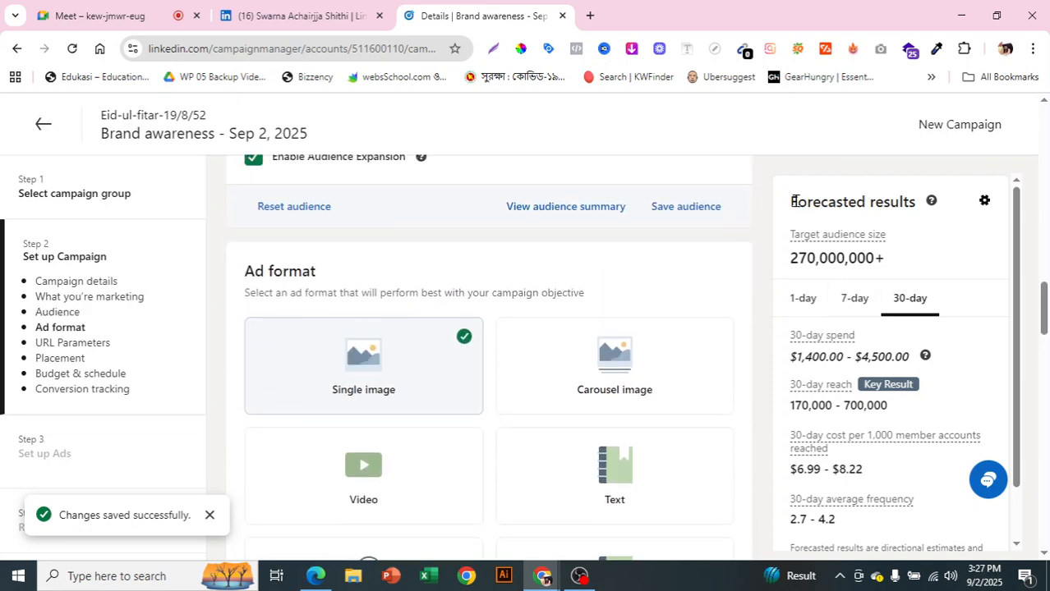
# Examine the forecasted results for the 30-day, 7-day and 1-day periods, comparing the estimated spend, reach and cost.
pyautogui.scroll(1, 791, 201)
pyautogui.moveTo(790, 201); pyautogui.dragTo(937, 210)
pyautogui.click(913, 225)
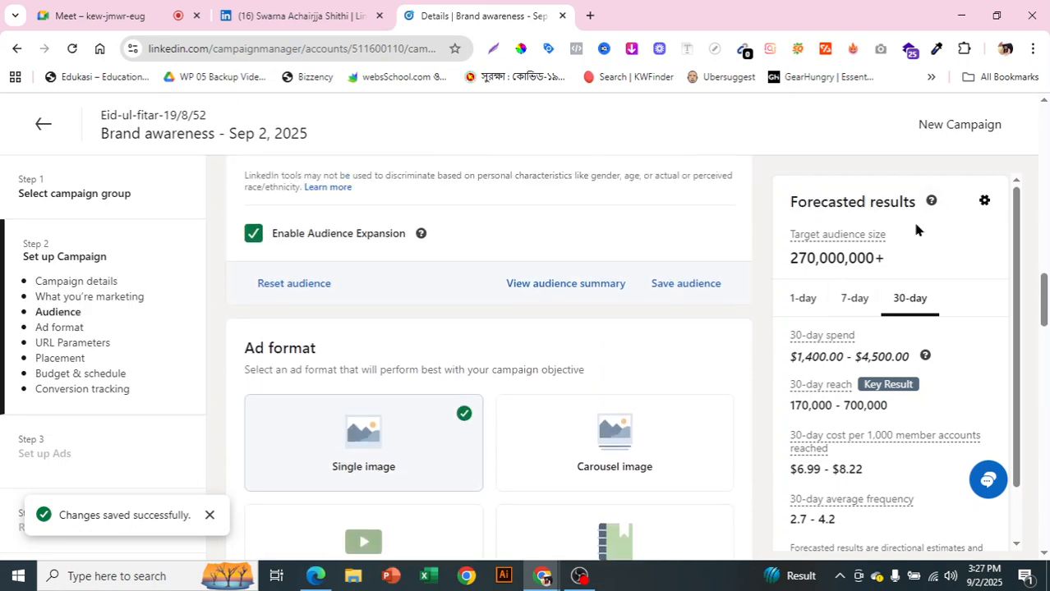
pyautogui.moveTo(780, 366); pyautogui.dragTo(830, 383)
pyautogui.click(827, 381)
pyautogui.click(855, 298)
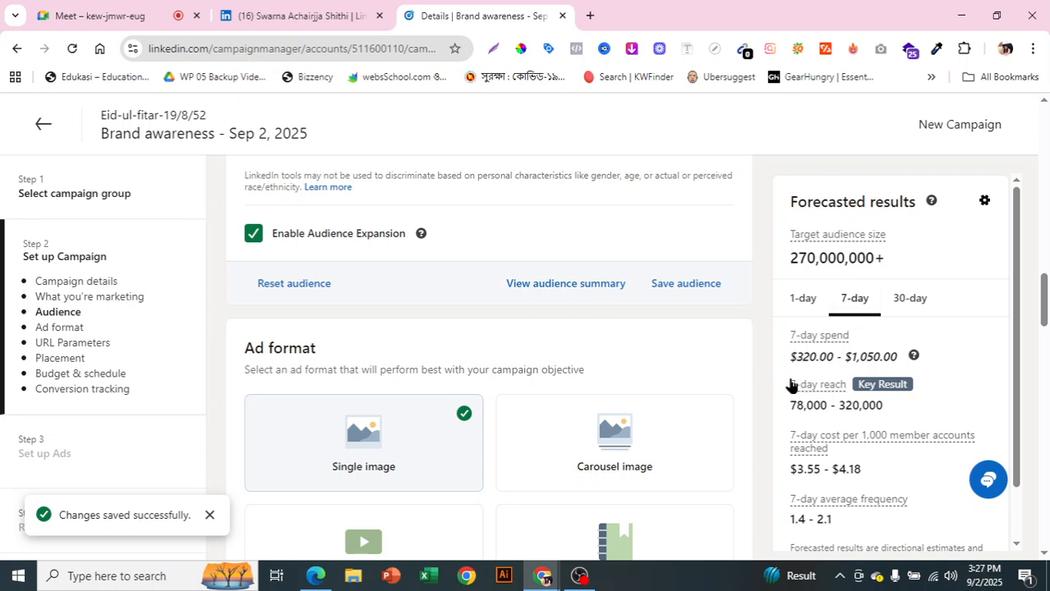
pyautogui.moveTo(789, 356); pyautogui.dragTo(904, 349)
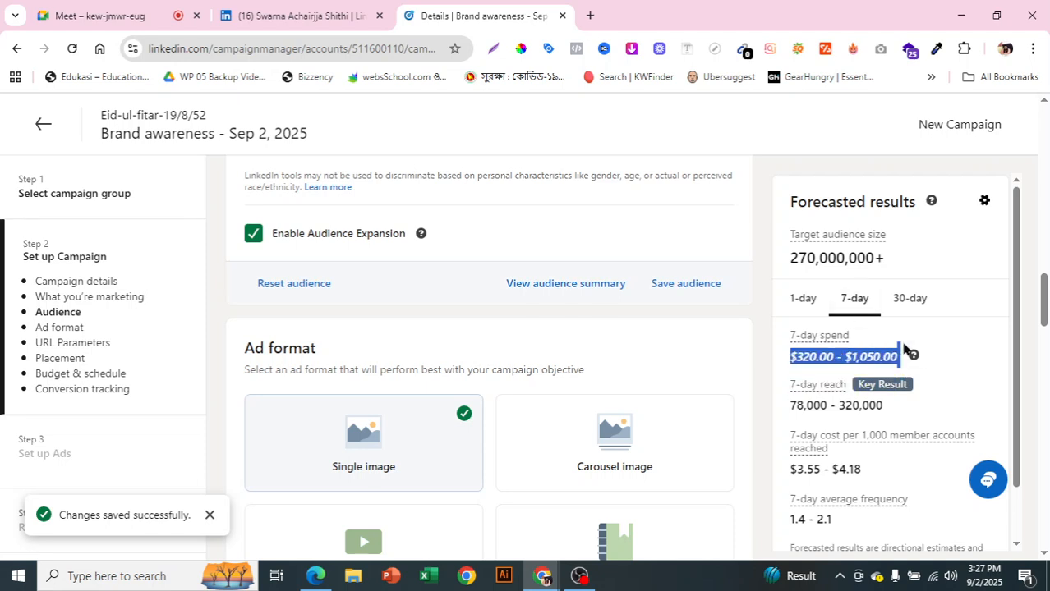
pyautogui.click(792, 371)
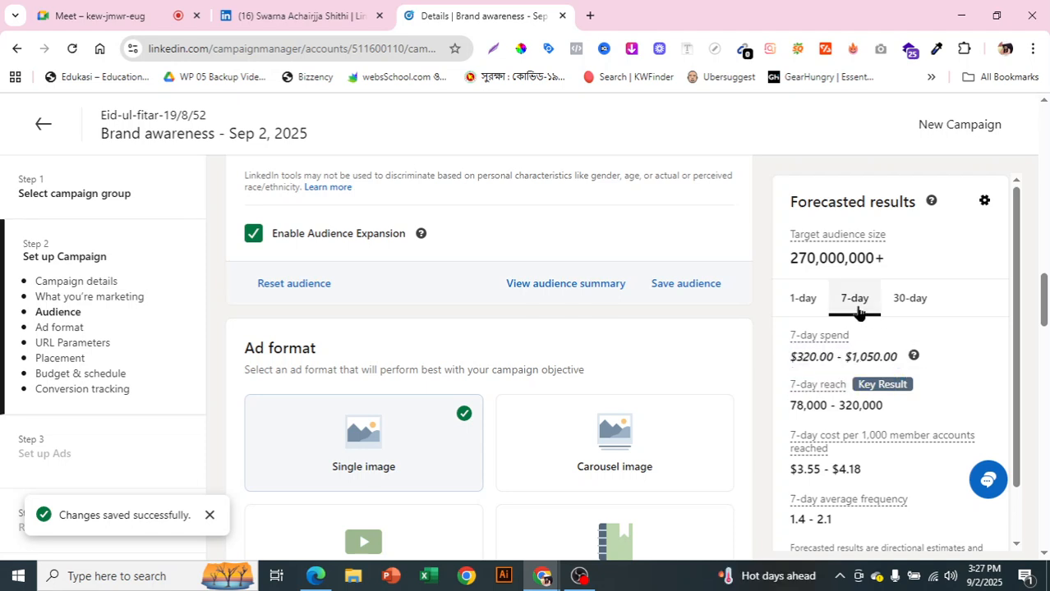
pyautogui.click(809, 304)
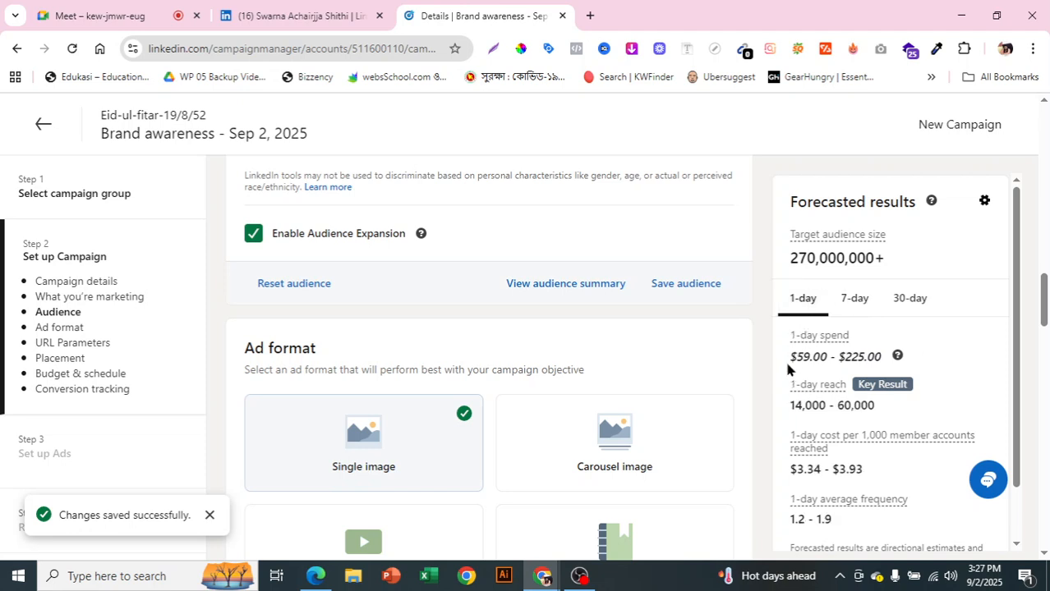
pyautogui.tripleClick(786, 370)
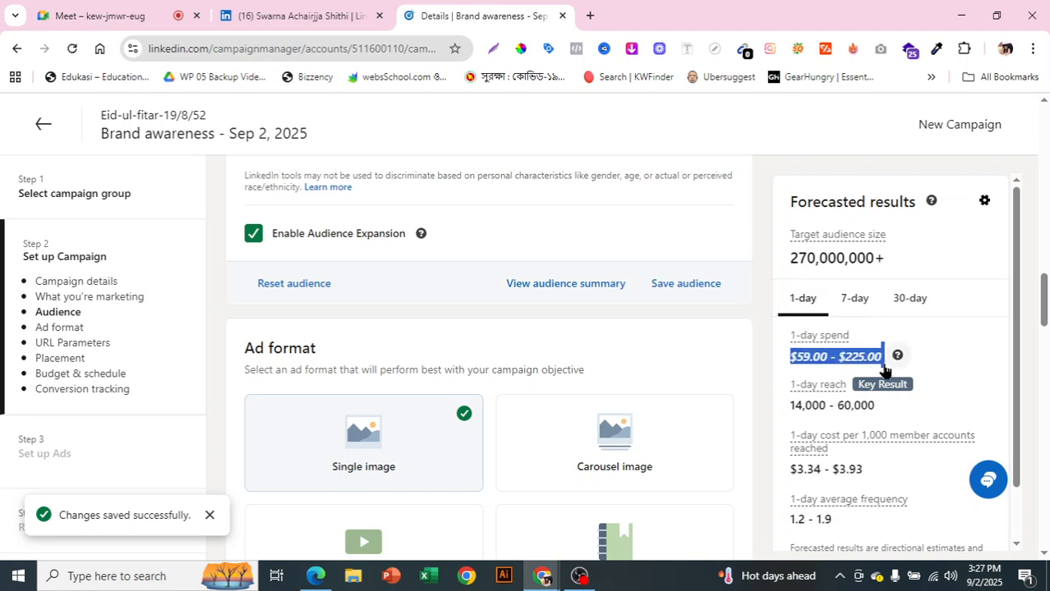
pyautogui.click(847, 356)
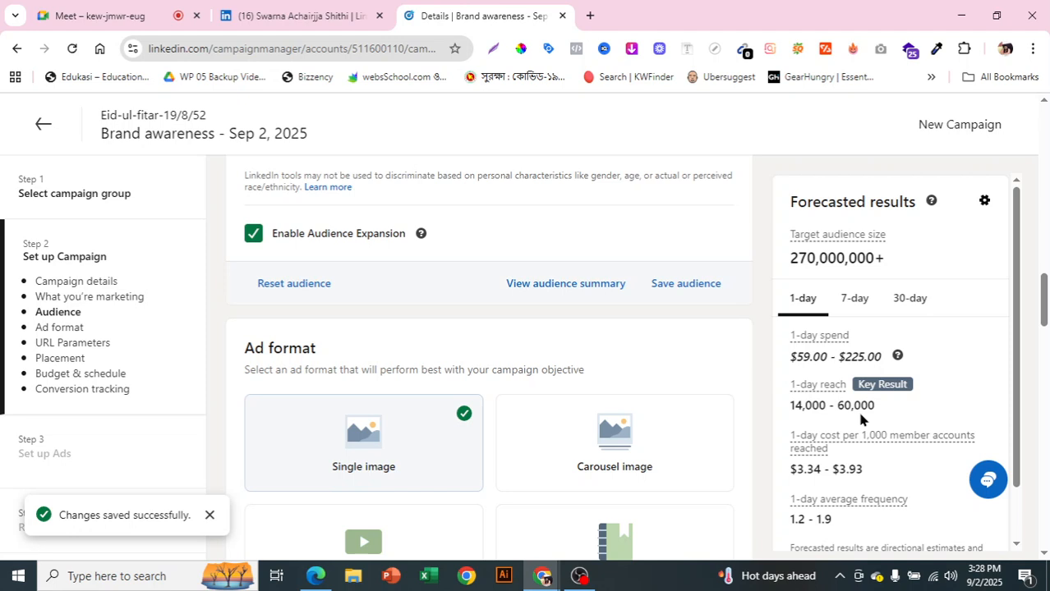
pyautogui.scroll(-2, 860, 419)
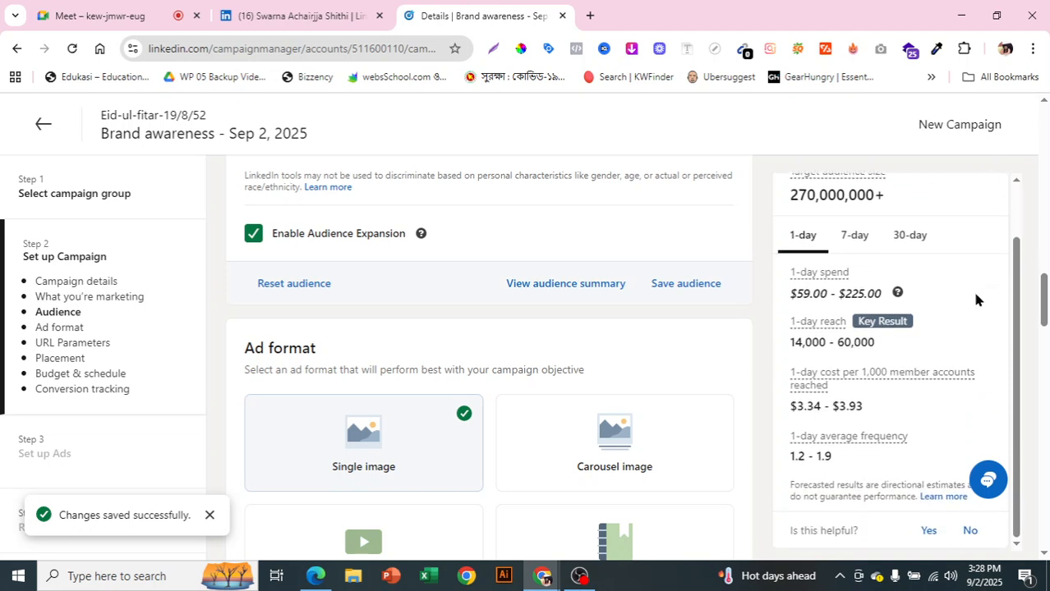
# Look through the ad formats offered for the campaign, from Single image to Article and newsletter.
pyautogui.scroll(-1, 997, 361)
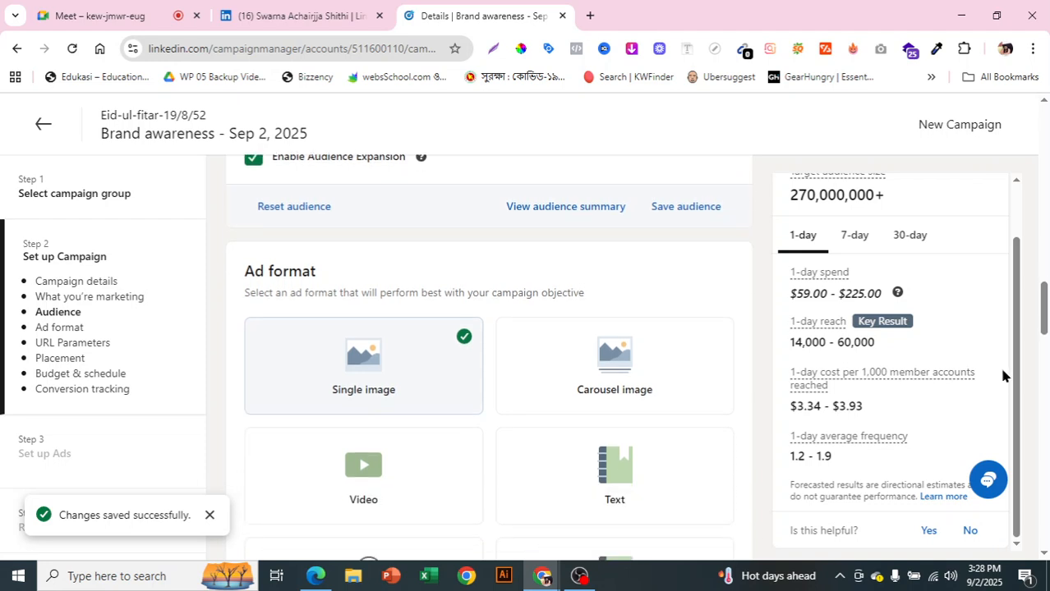
pyautogui.scroll(1, 218, 246)
pyautogui.scroll(-2, 553, 297)
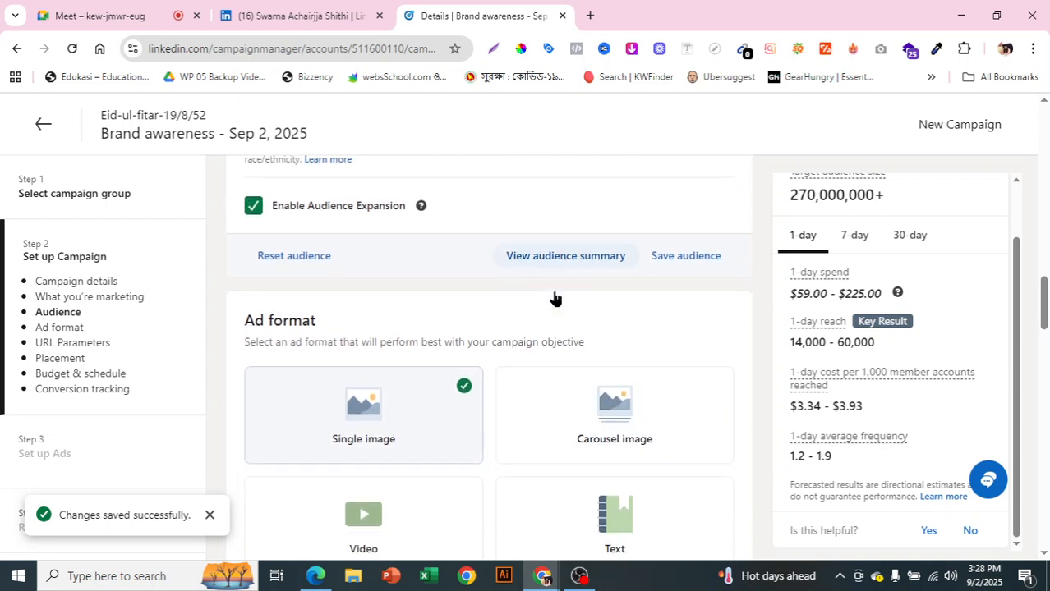
pyautogui.scroll(-2, 731, 306)
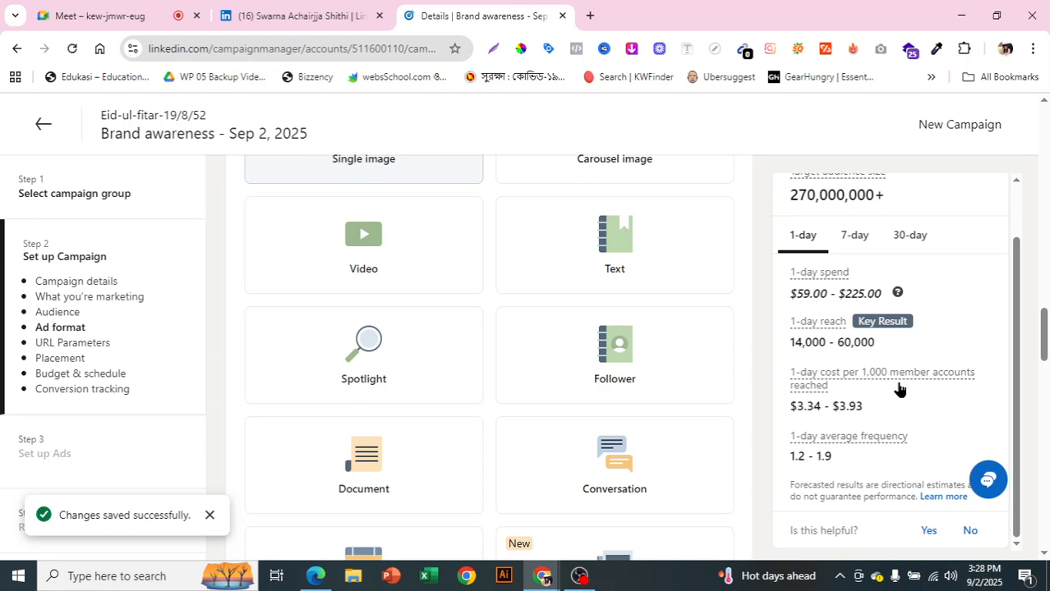
pyautogui.scroll(1, 897, 389)
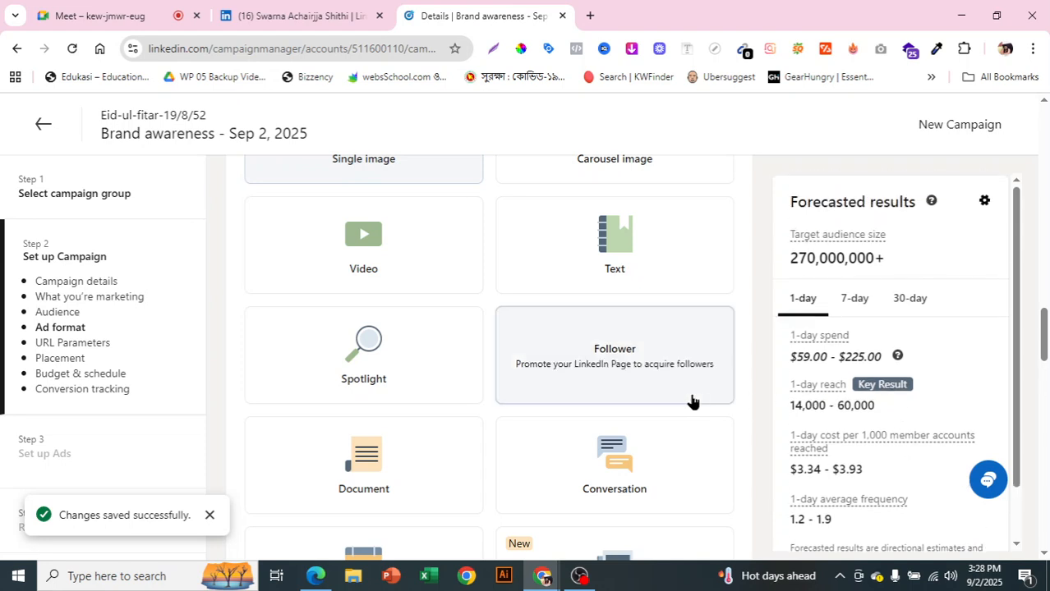
pyautogui.scroll(2, 690, 401)
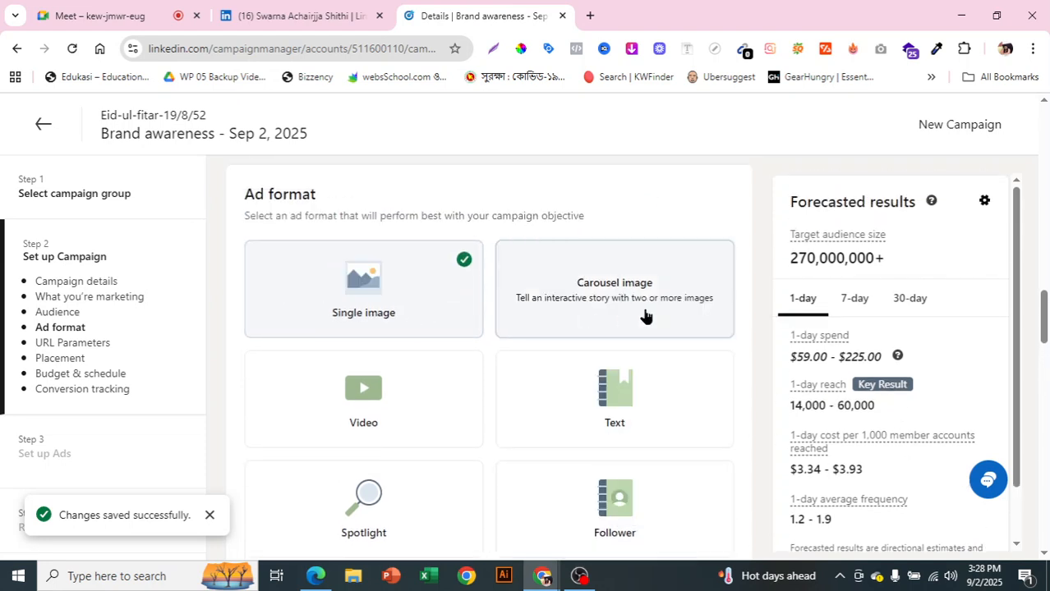
pyautogui.scroll(-1, 755, 398)
pyautogui.scroll(-3, 754, 392)
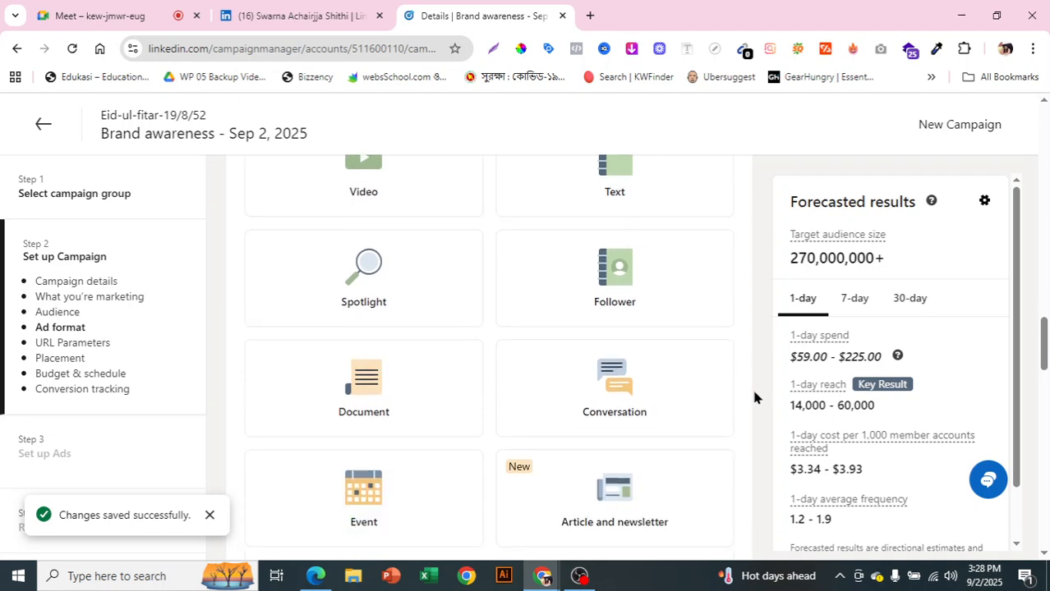
# Try the Carousel image ad format and switch back to Single image.
pyautogui.scroll(4, 719, 415)
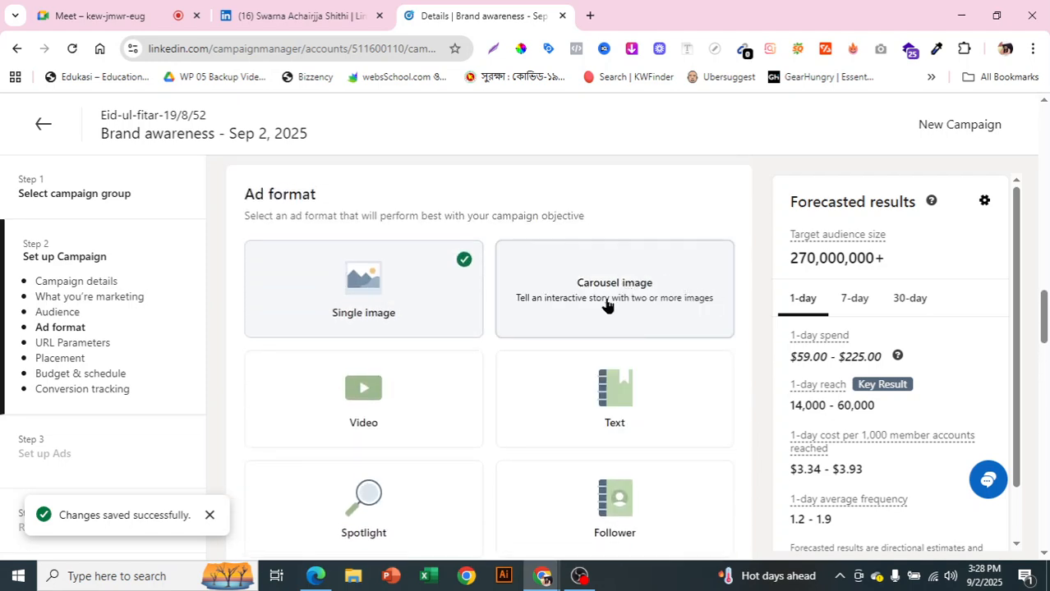
pyautogui.click(606, 304)
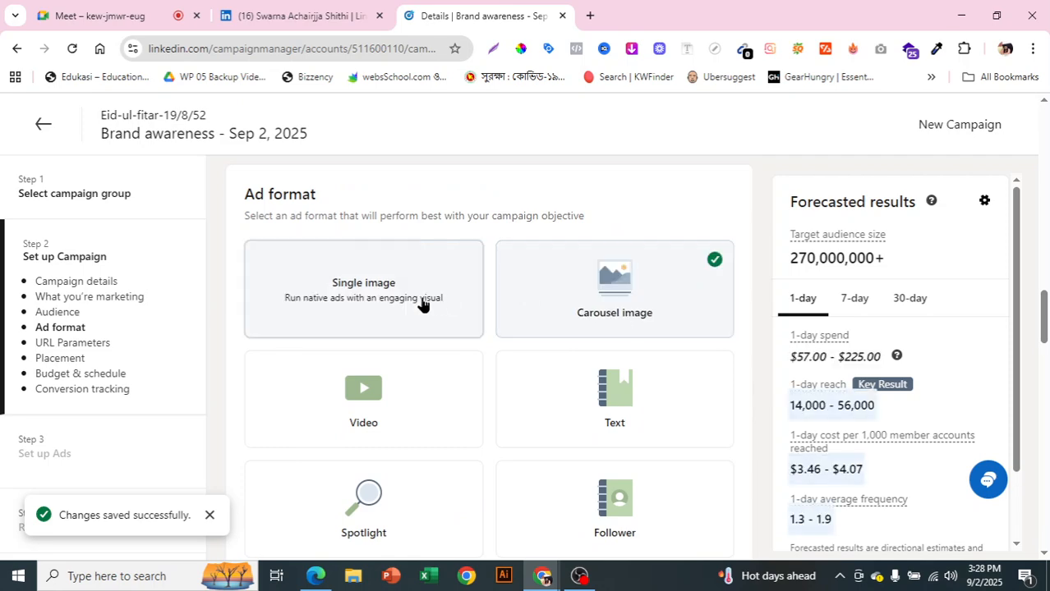
pyautogui.click(414, 306)
# Leave the URL tracking parameters and placements as they are, and set the campaign's budget type to a lifetime budget.
pyautogui.scroll(-6, 496, 316)
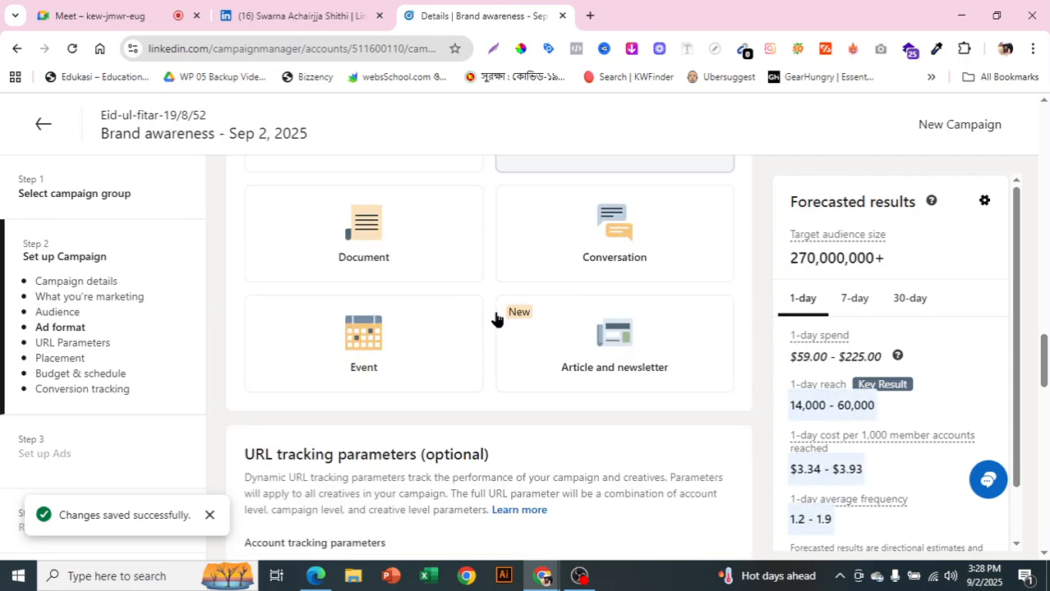
pyautogui.scroll(1, 494, 319)
pyautogui.scroll(-4, 515, 347)
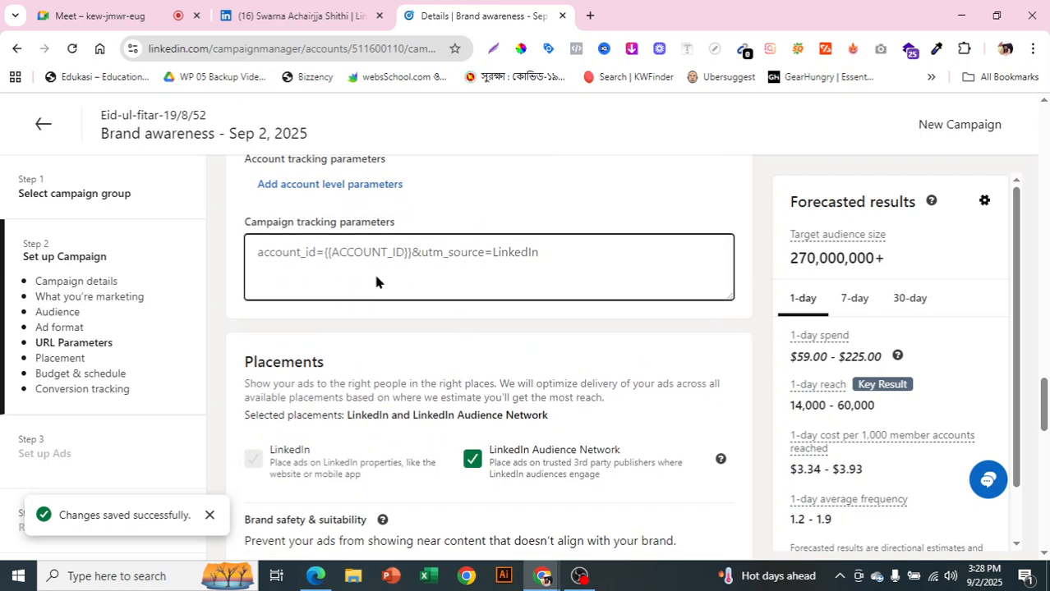
pyautogui.scroll(-4, 586, 359)
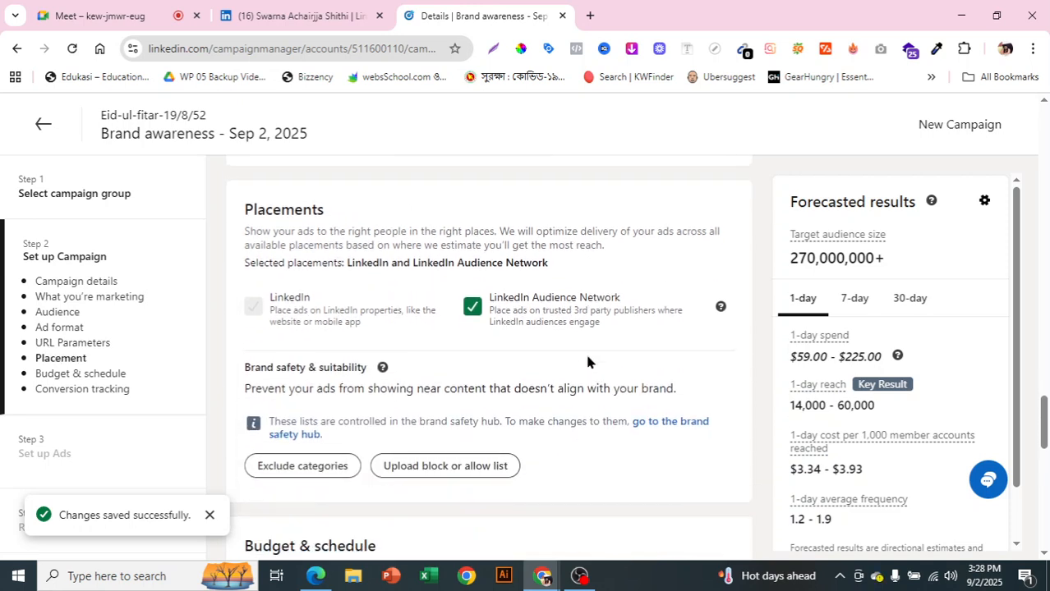
pyautogui.scroll(-2, 588, 361)
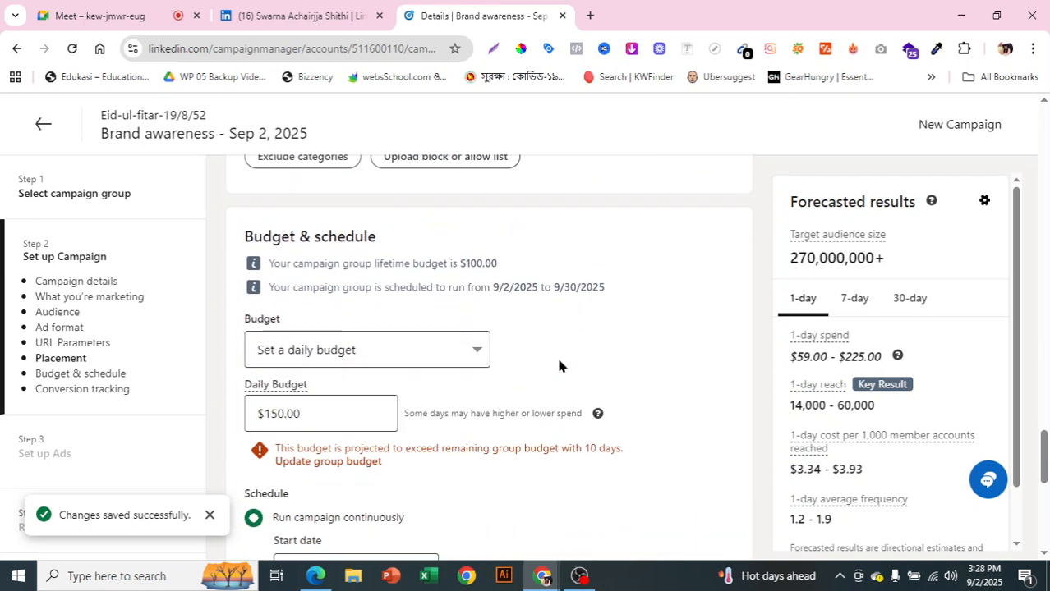
pyautogui.click(450, 351)
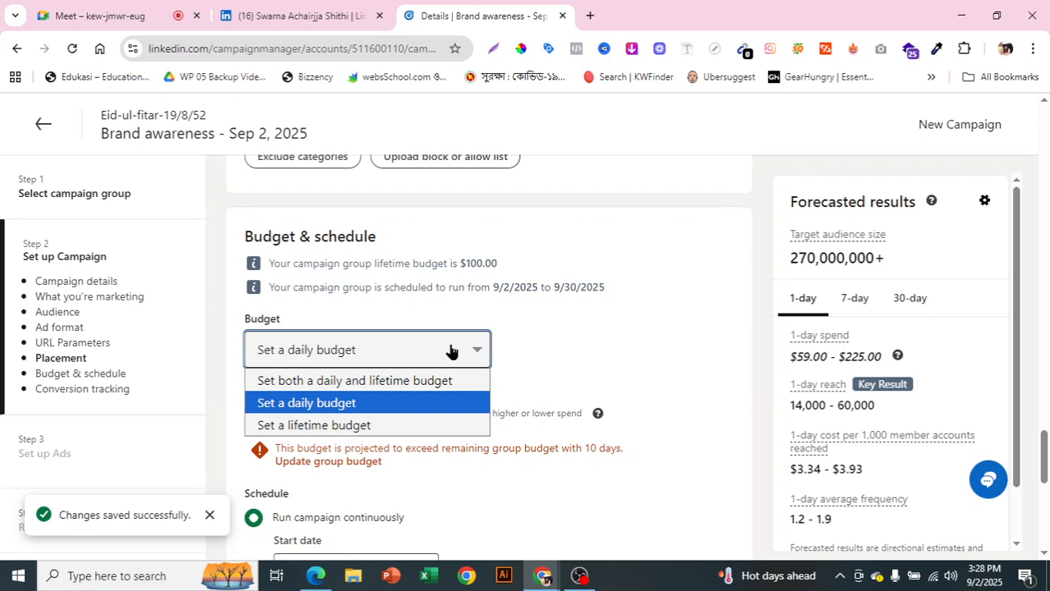
pyautogui.click(370, 428)
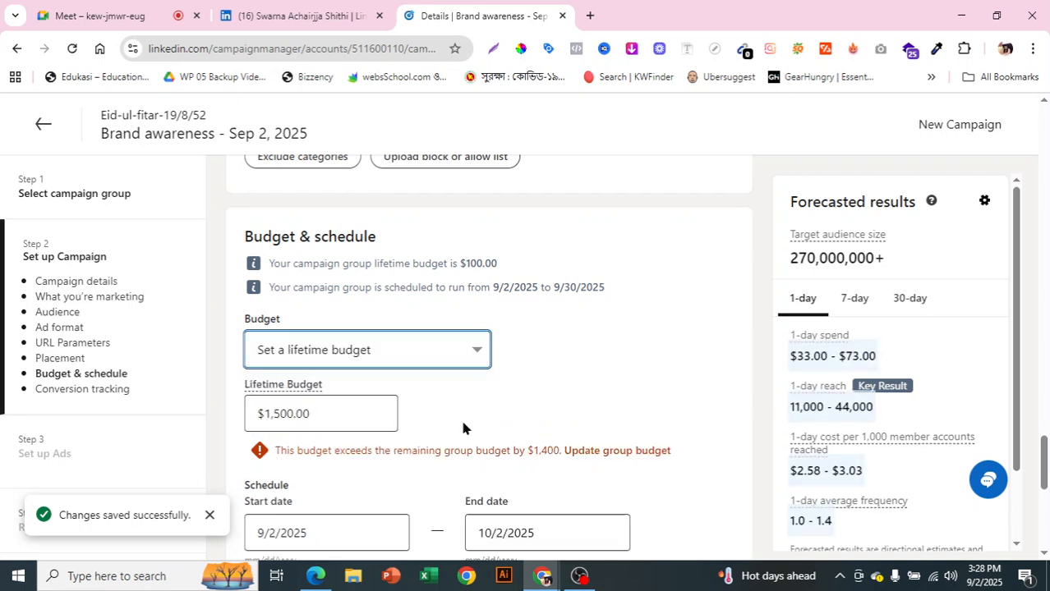
# Keep the schedule, bidding and conversion tracking settings, and save the campaign to continue to the ad setup.
pyautogui.scroll(-2, 428, 414)
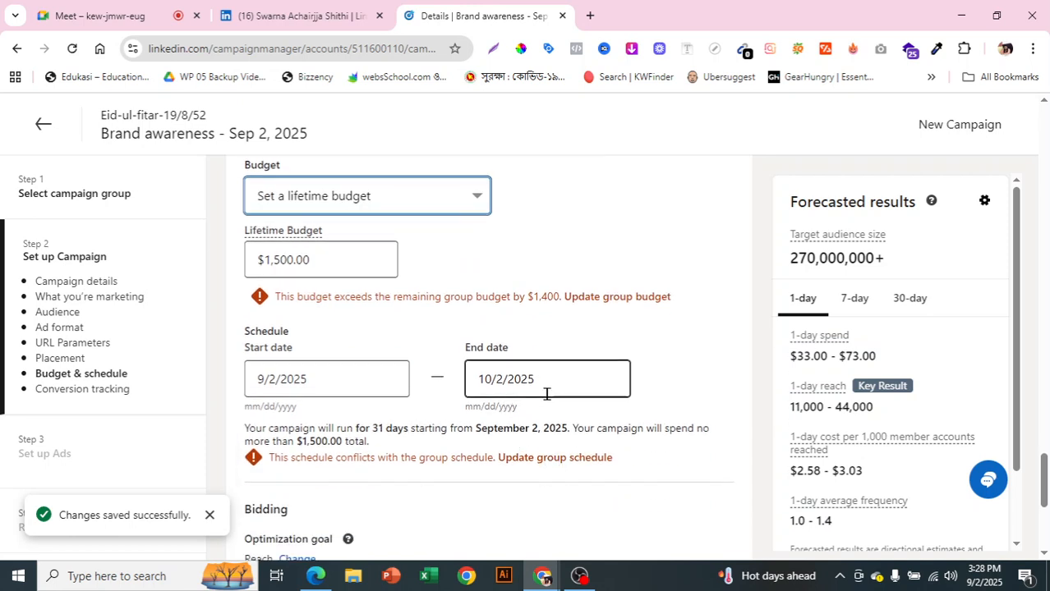
pyautogui.scroll(-3, 547, 394)
pyautogui.scroll(-1, 546, 401)
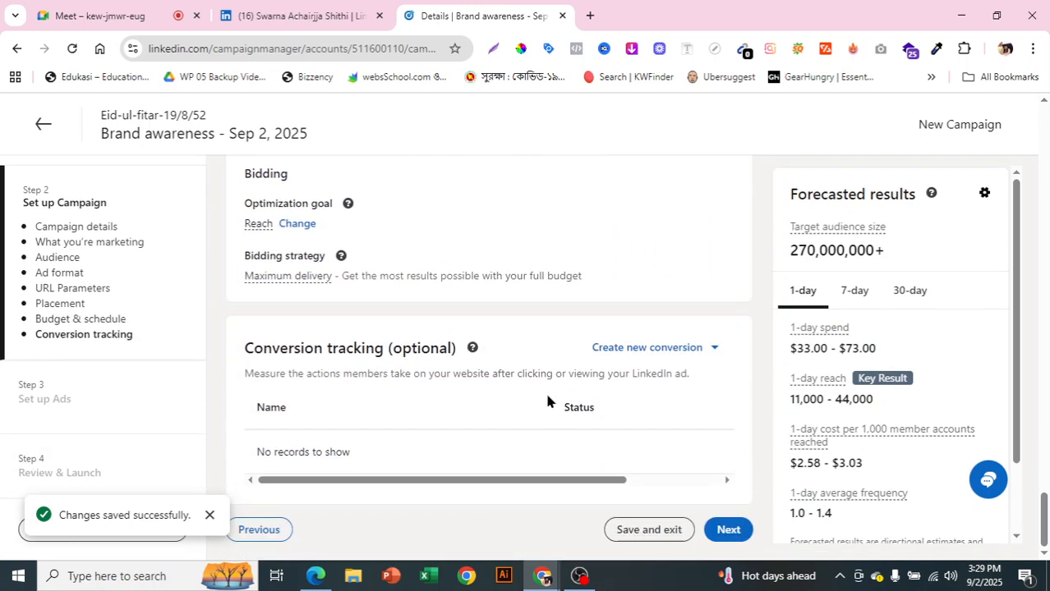
pyautogui.click(712, 534)
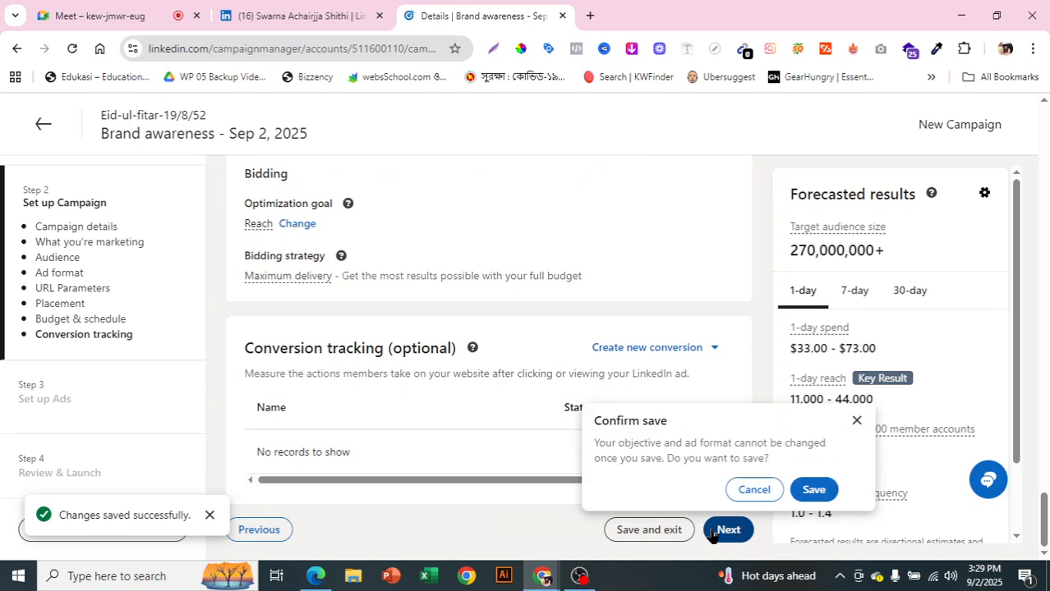
pyautogui.click(814, 491)
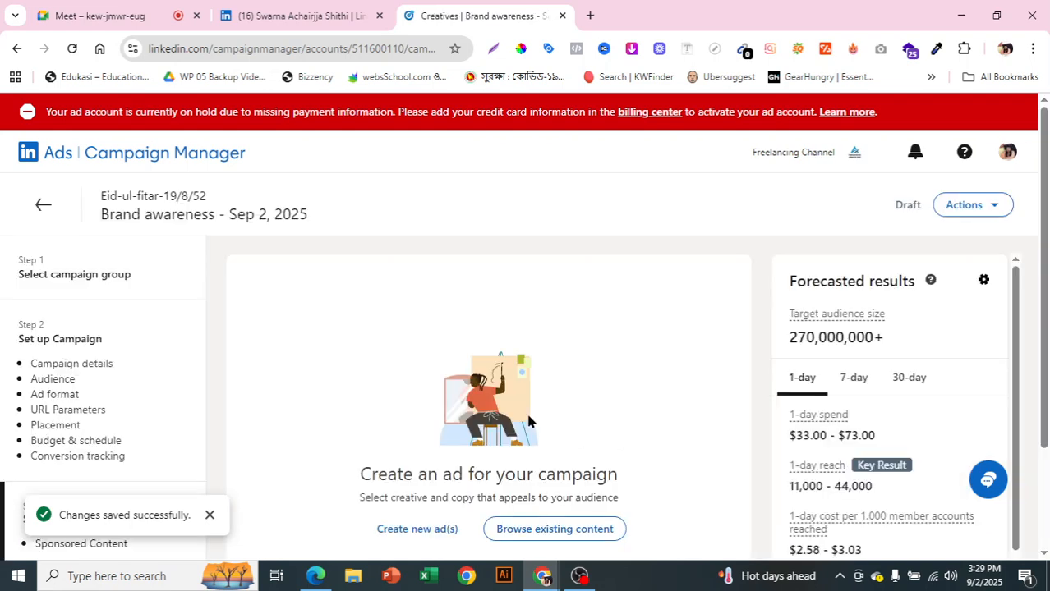
# Start creating a new ad for the campaign.
pyautogui.scroll(-1, 549, 408)
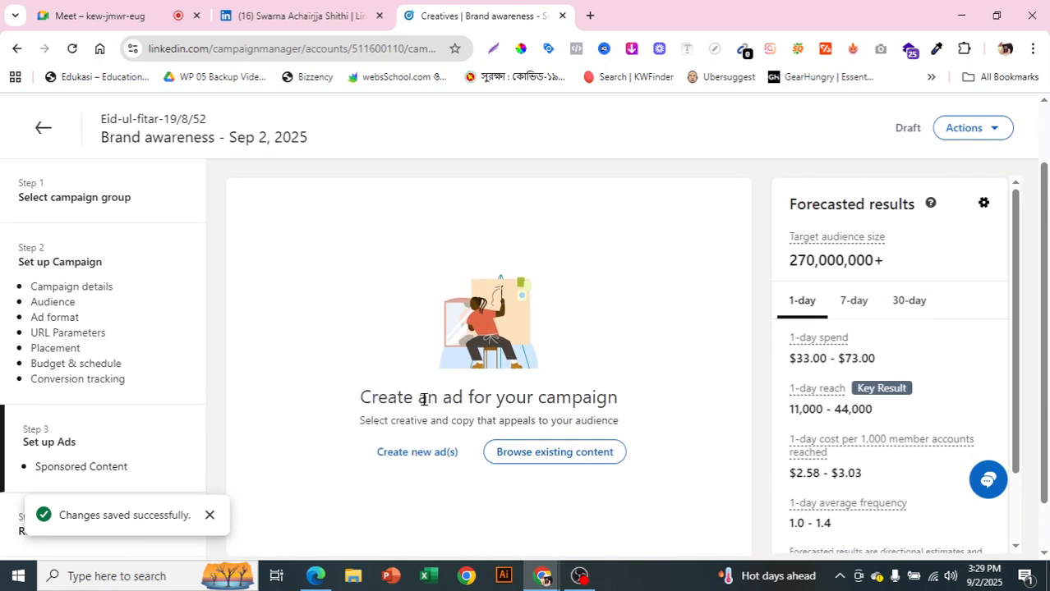
pyautogui.moveTo(425, 399); pyautogui.dragTo(621, 398)
pyautogui.click(554, 409)
pyautogui.click(436, 458)
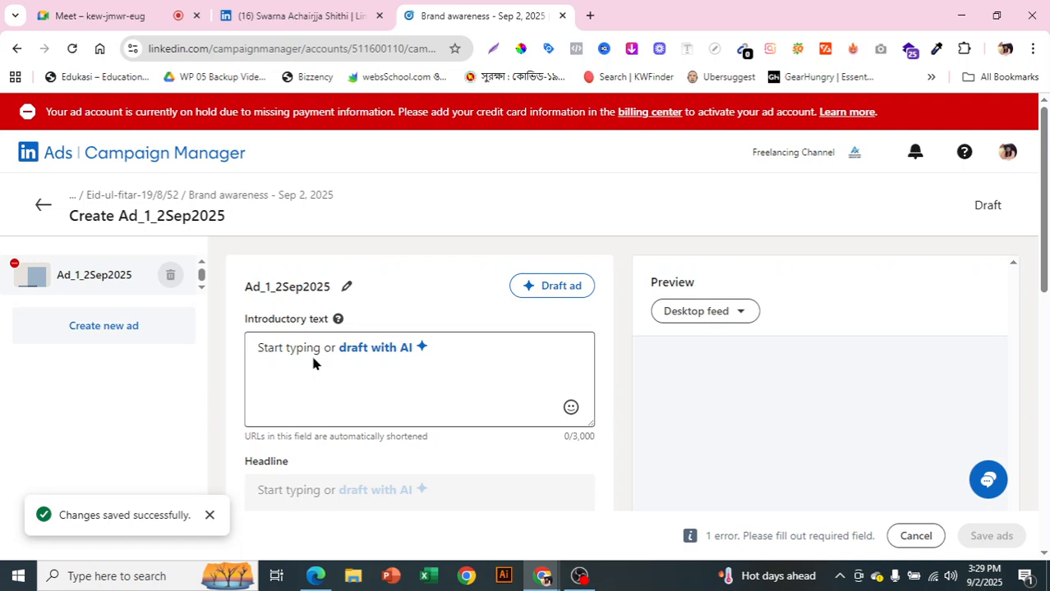
# Enter a placeholder string of 36 repeated letters "h" as the ad's introductory text.
pyautogui.click(290, 324)
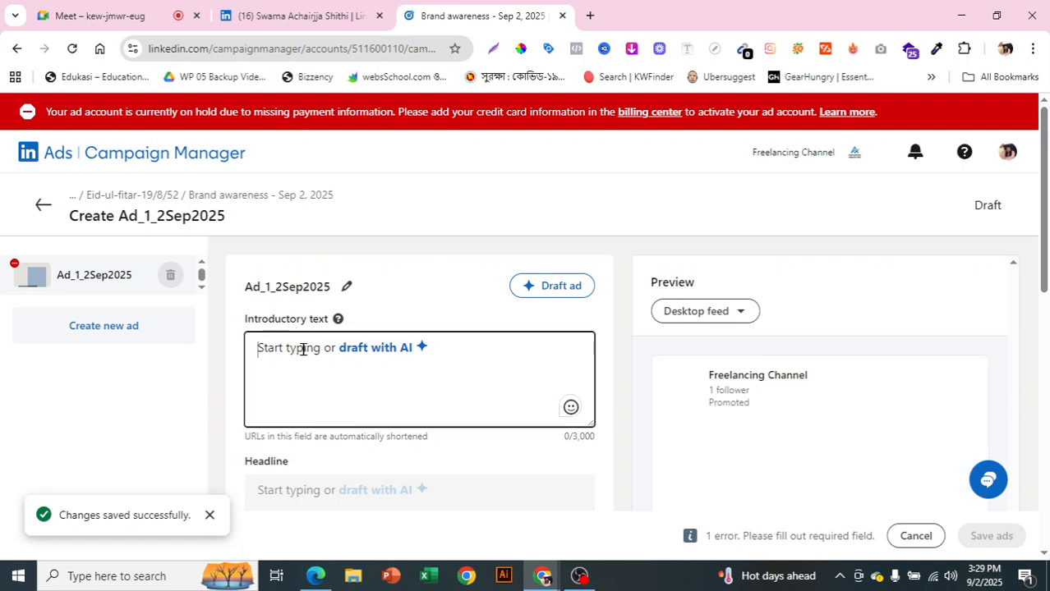
pyautogui.write('hhhhhhhhhhhhhhhhhhhhhhhhhhhhhhhhh')
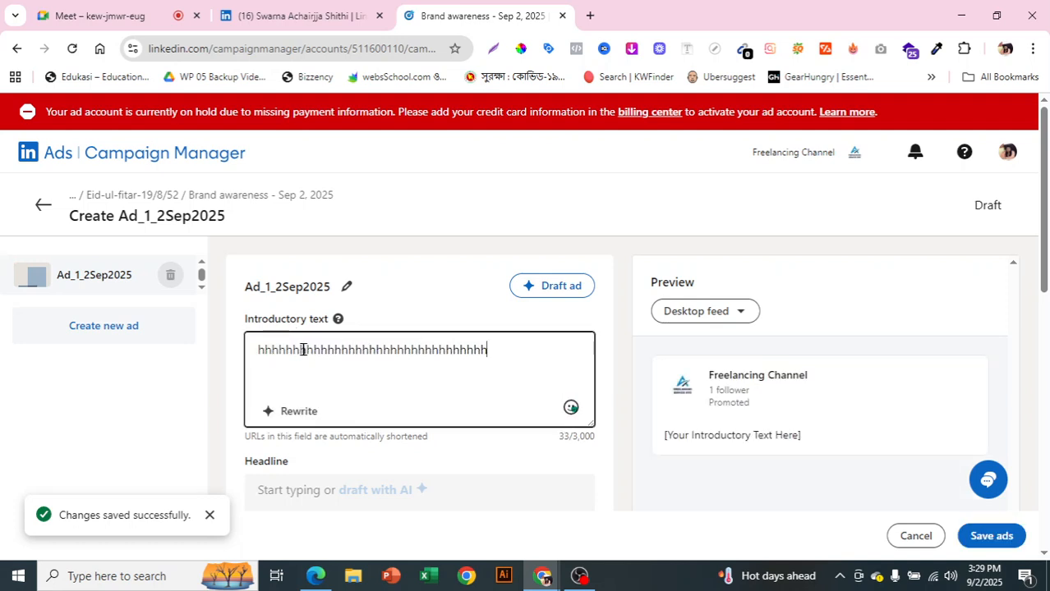
pyautogui.write('hhh')
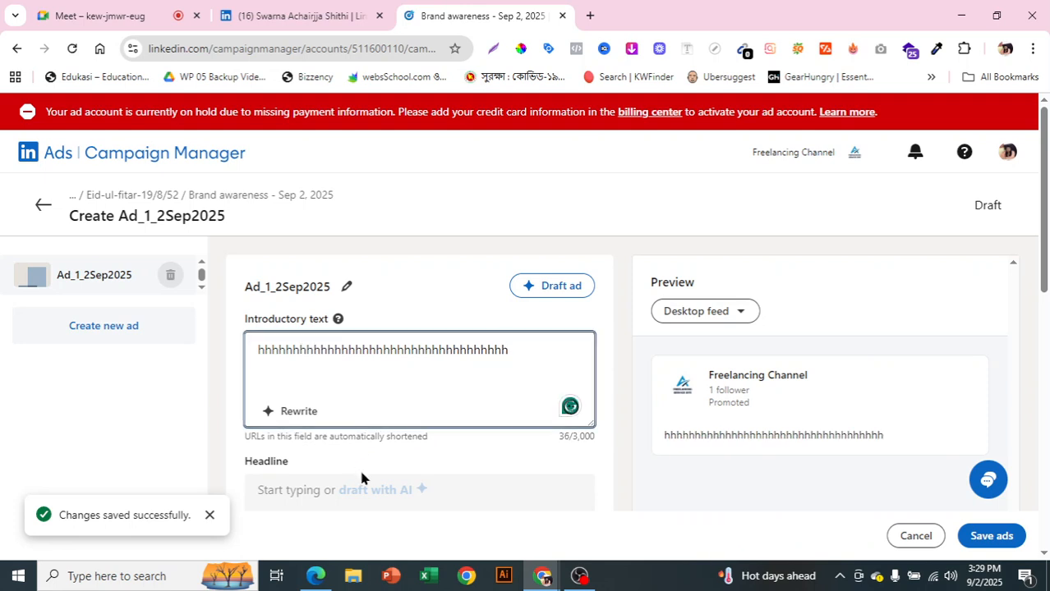
# Add the recommended "Class 24 Pro" image as the ad's media and check it in the preview.
pyautogui.scroll(-1, 406, 400)
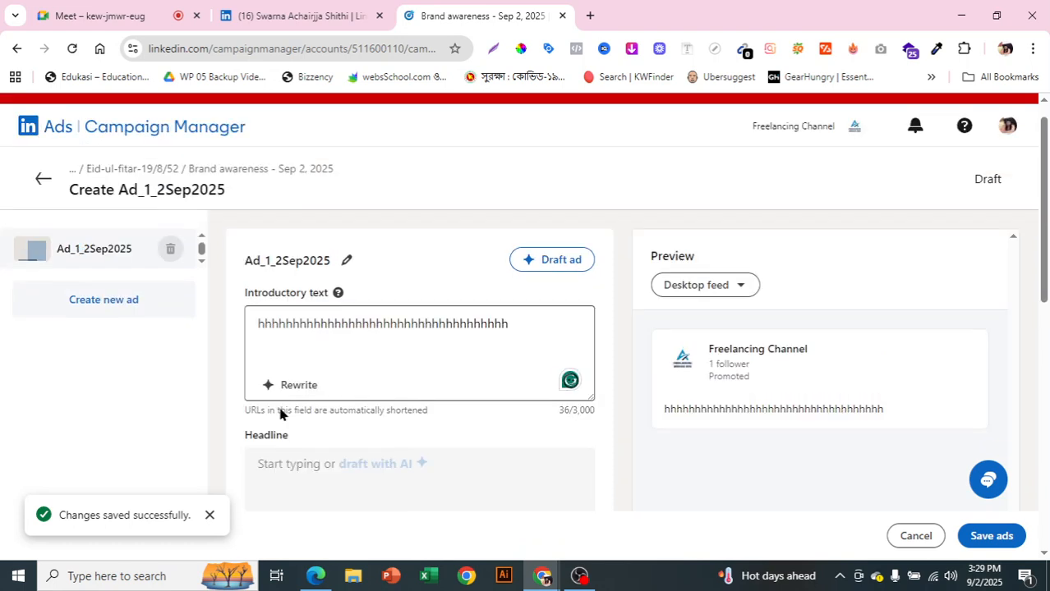
pyautogui.scroll(-3, 528, 427)
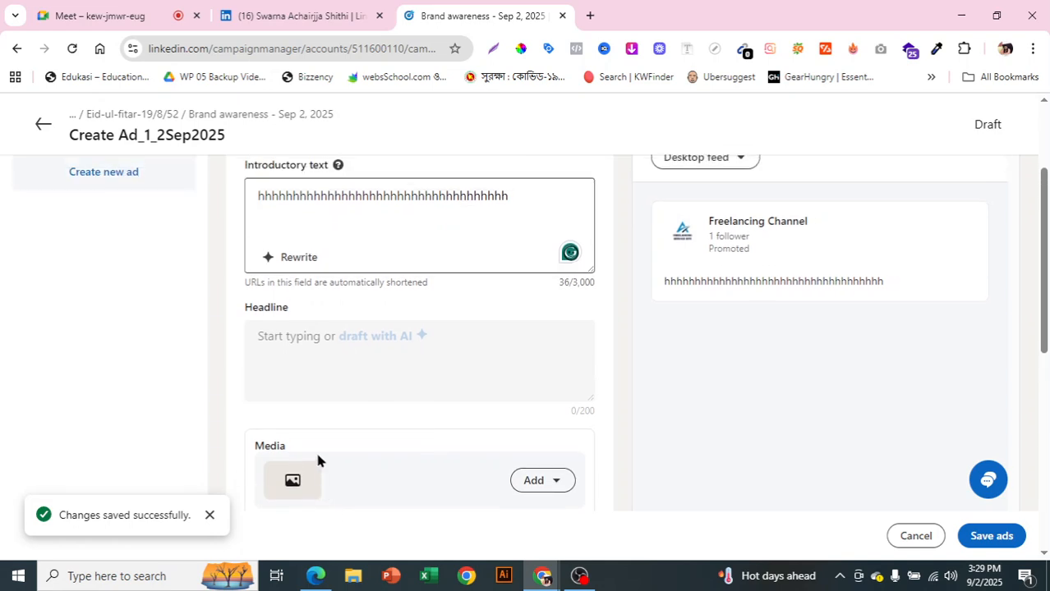
pyautogui.scroll(-2, 326, 468)
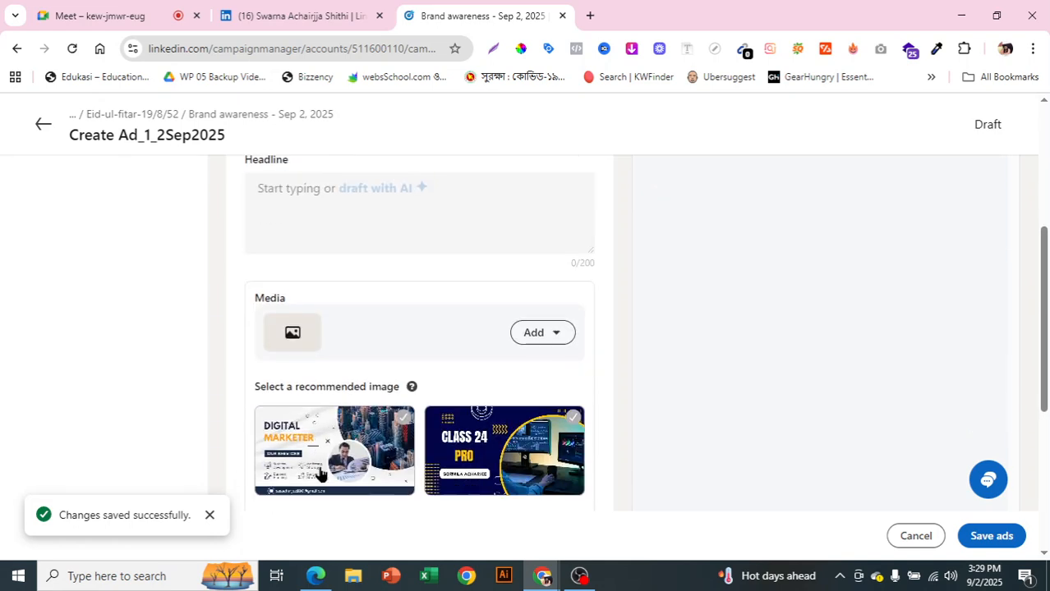
pyautogui.click(551, 333)
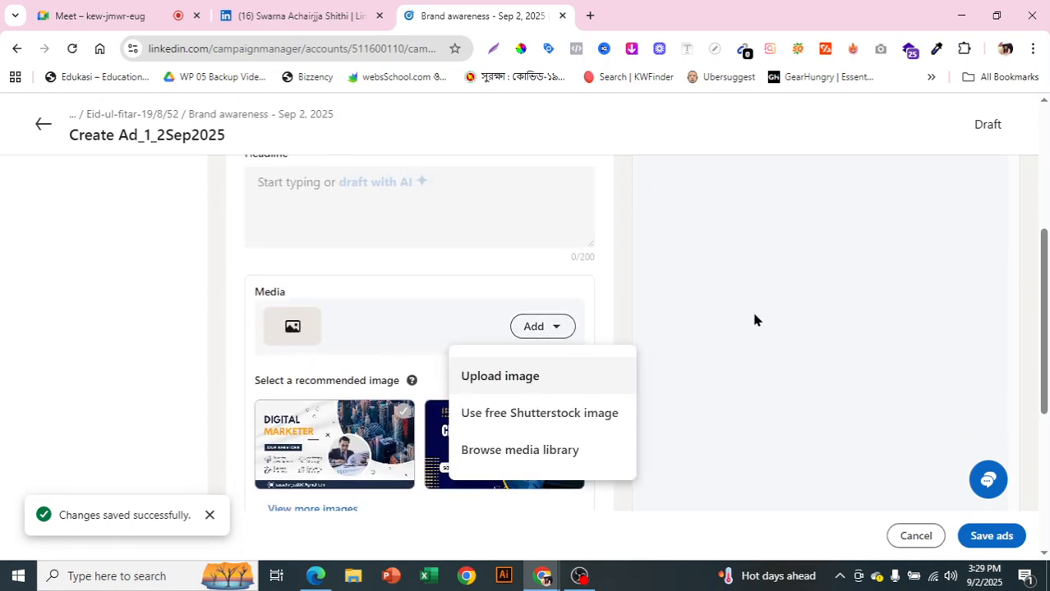
pyautogui.click(622, 301)
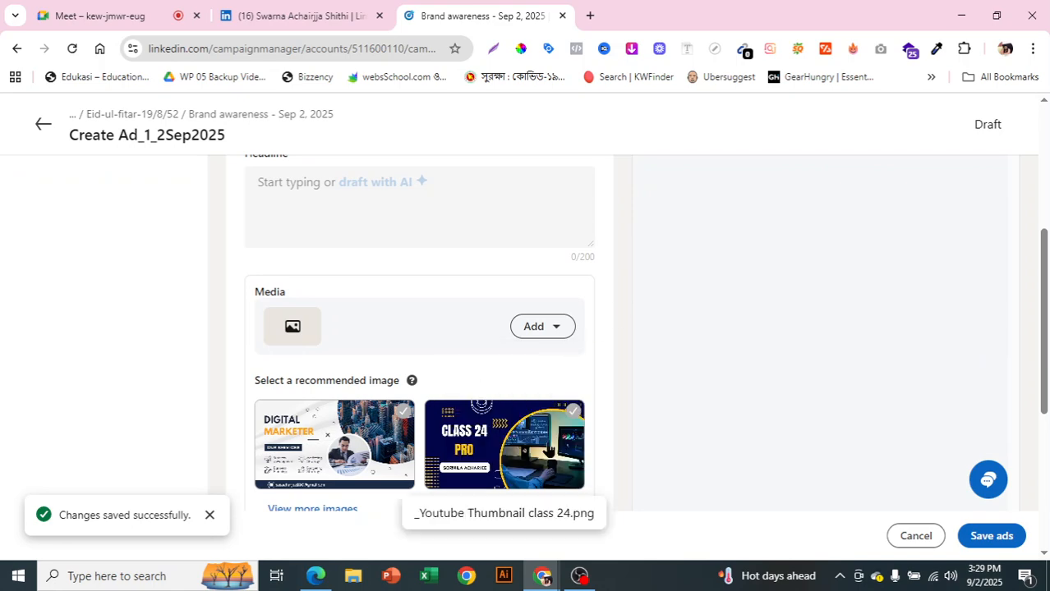
pyautogui.click(443, 468)
pyautogui.scroll(3, 736, 392)
pyautogui.scroll(-2, 309, 389)
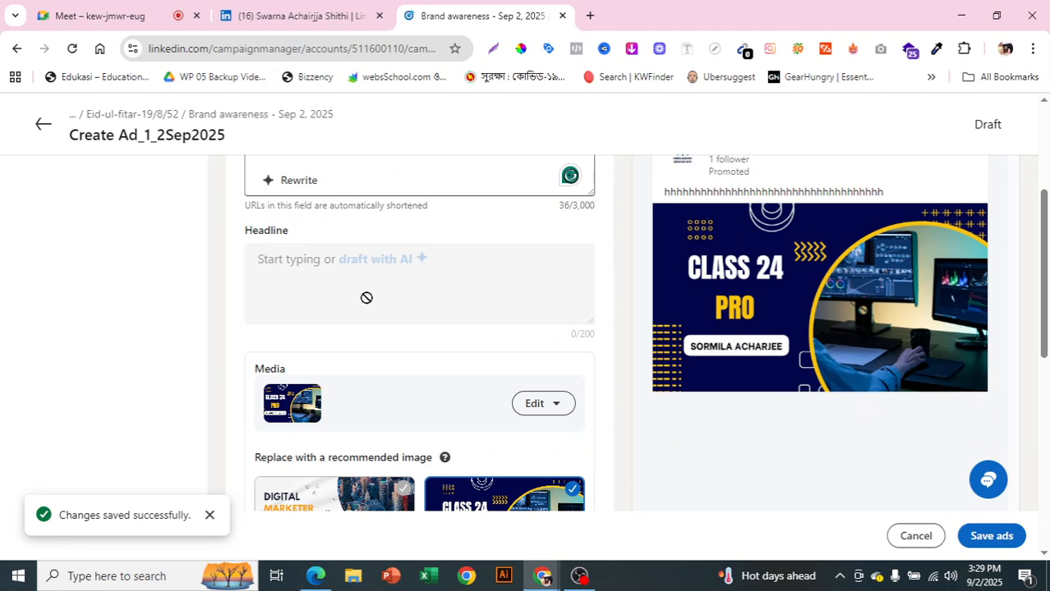
pyautogui.scroll(1, 365, 300)
pyautogui.scroll(2, 345, 263)
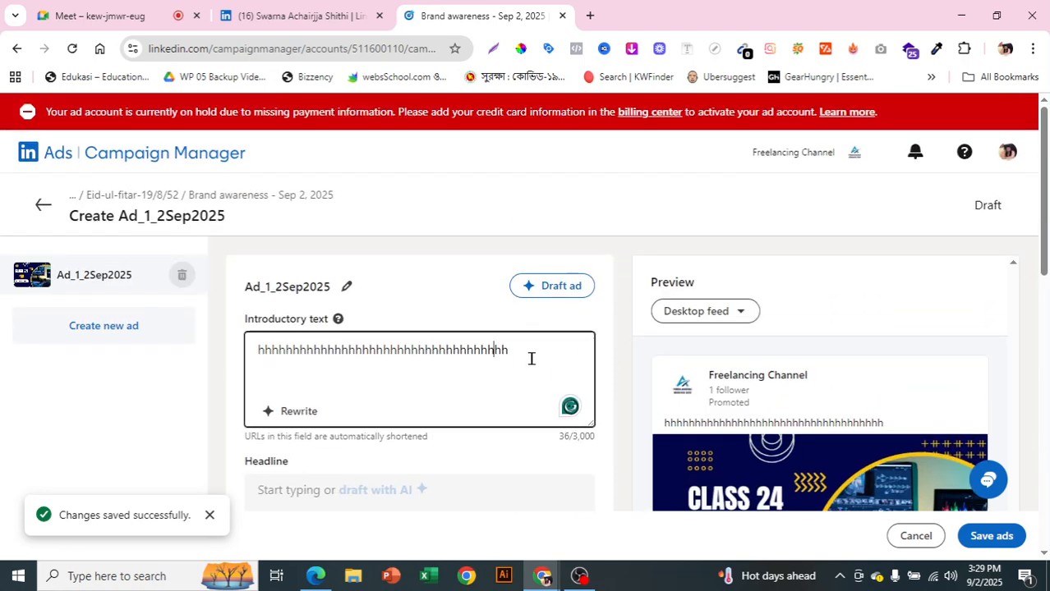
# Enter "ddddddd" as the ad image's alt text.
pyautogui.scroll(-5, 542, 369)
pyautogui.scroll(-2, 463, 314)
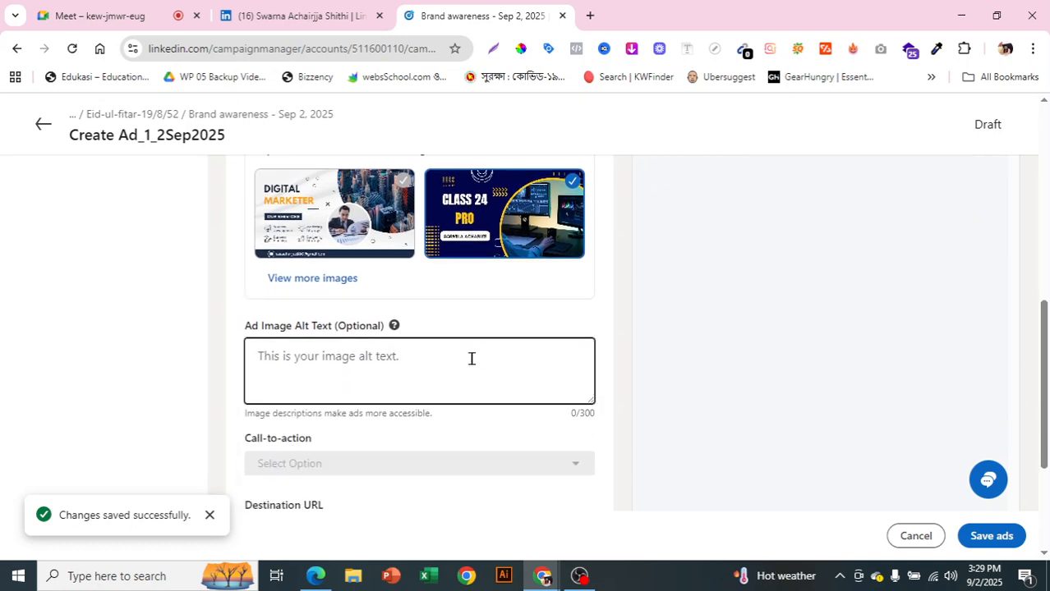
pyautogui.click(472, 359)
pyautogui.write('d')
pyautogui.scroll(-3, 472, 382)
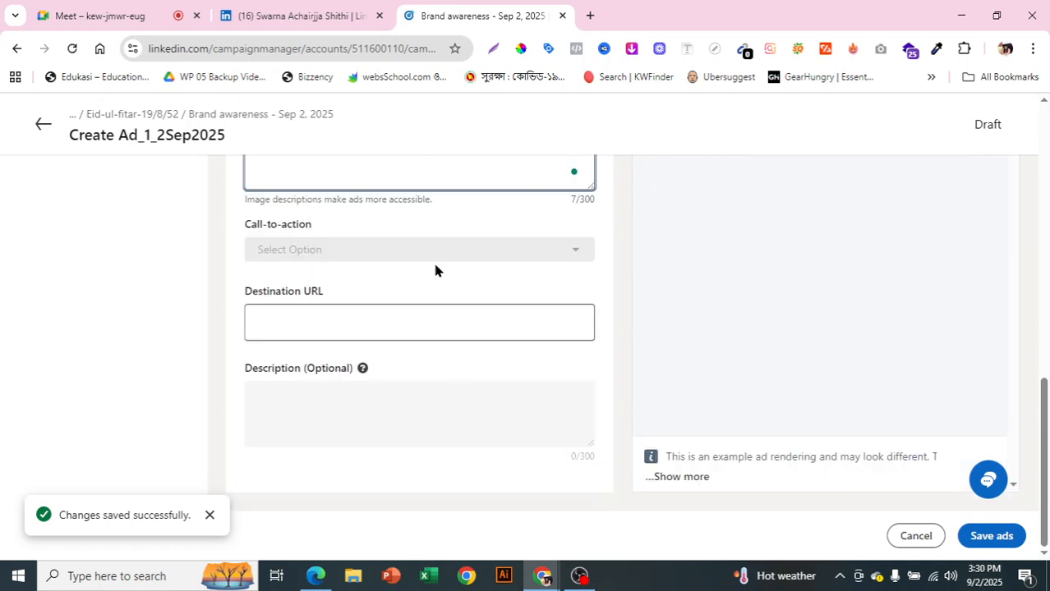
# Check the call-to-action and destination URL fields, and open the ad name for editing while keeping it as is.
pyautogui.click(435, 260)
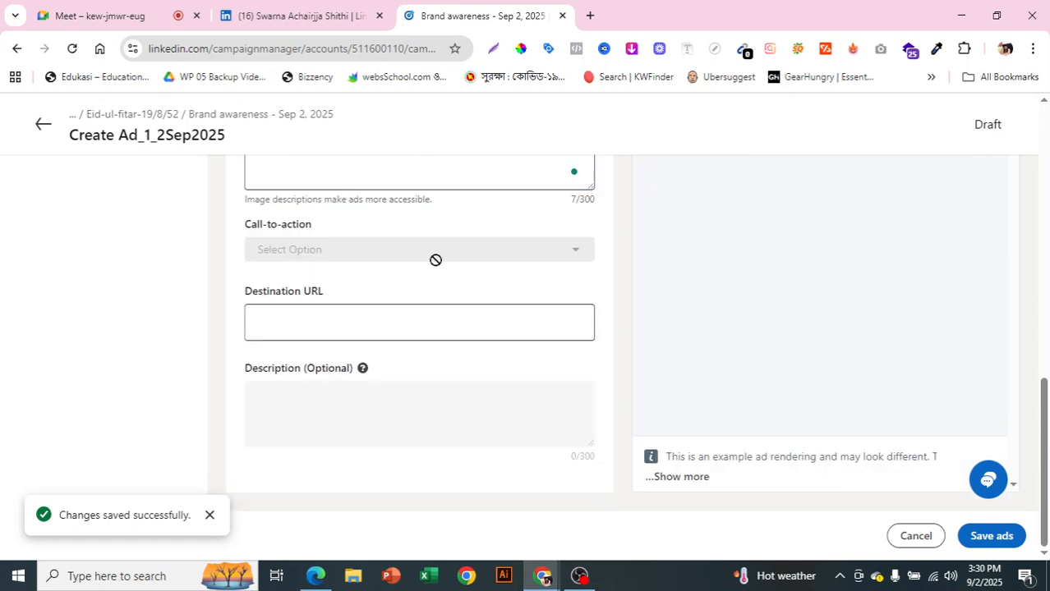
pyautogui.click(452, 322)
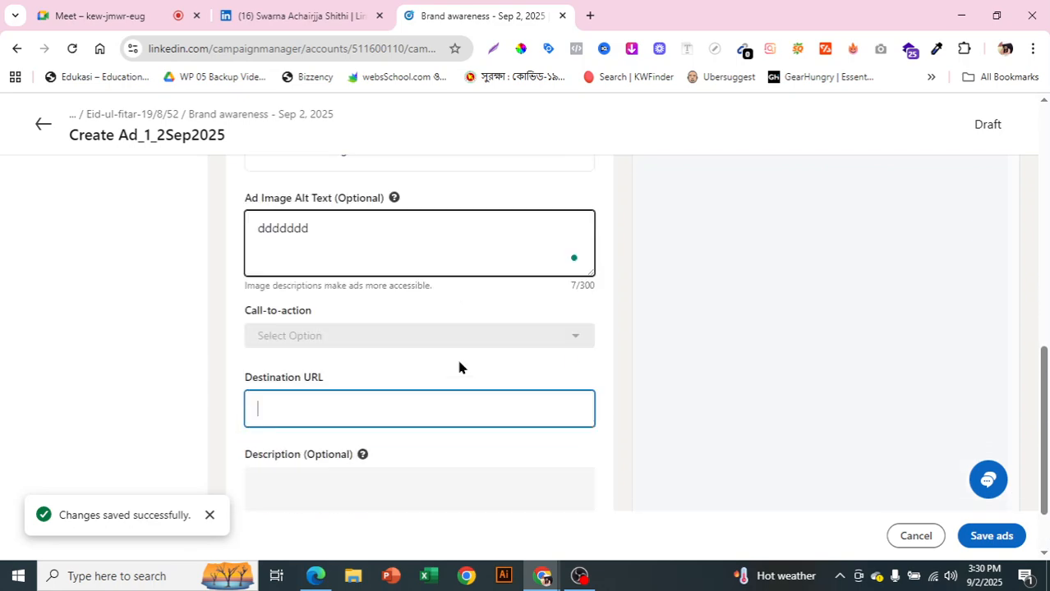
pyautogui.scroll(-1, 462, 364)
pyautogui.scroll(5, 466, 364)
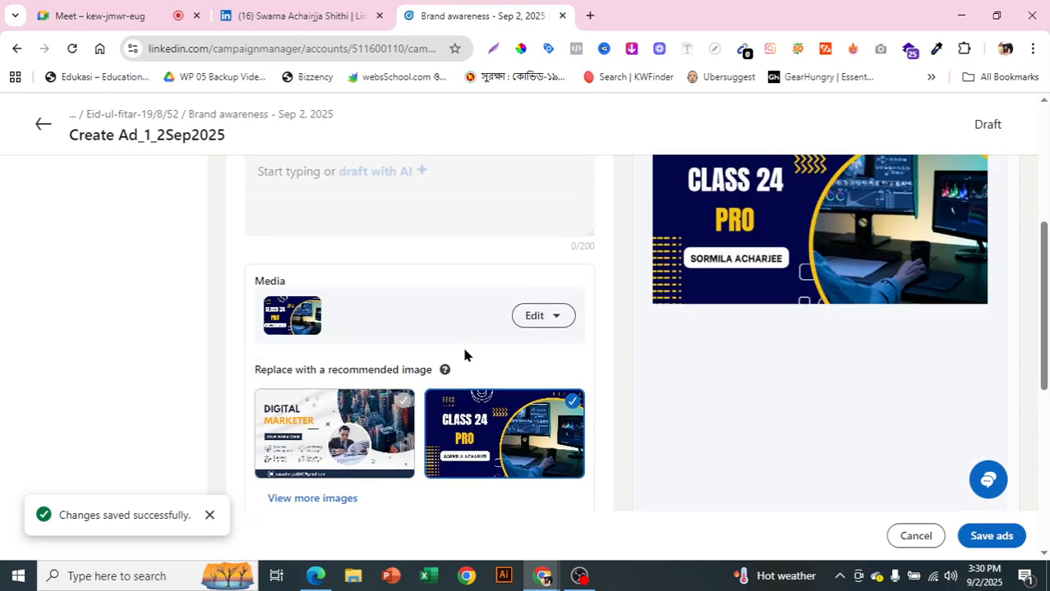
pyautogui.scroll(4, 465, 354)
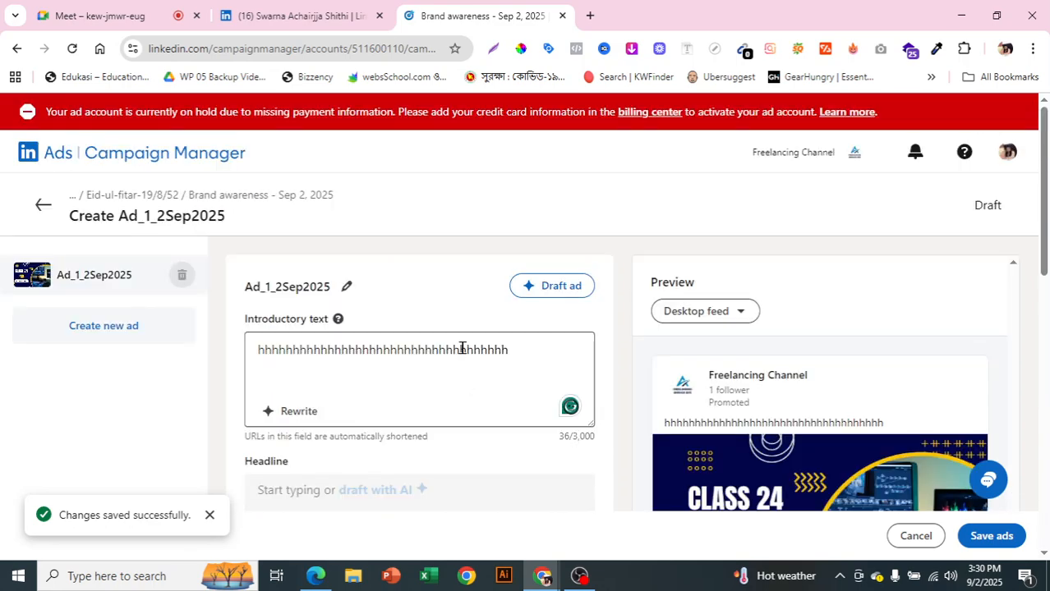
pyautogui.click(349, 289)
pyautogui.scroll(-1, 441, 368)
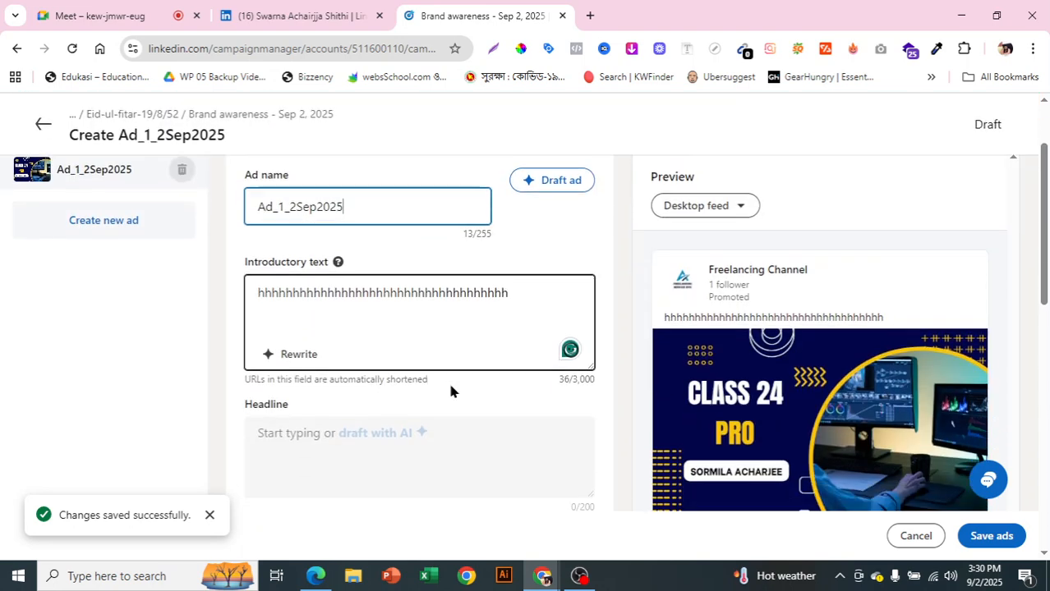
pyautogui.click(346, 384)
pyautogui.scroll(-1, 511, 300)
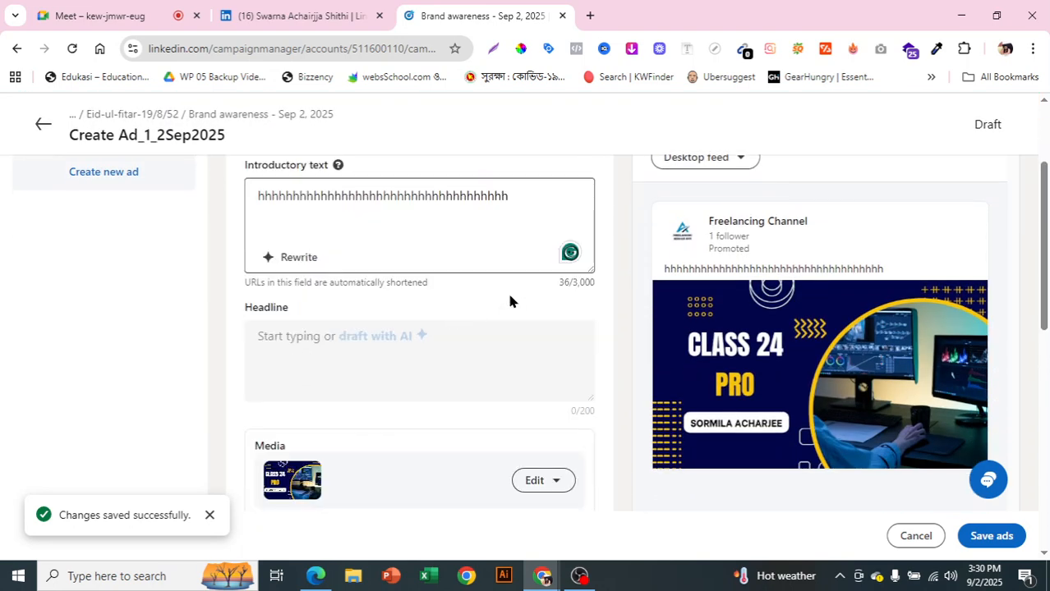
# Copy the current page's address from the browser and paste it as the ad's destination URL.
pyautogui.scroll(1, 511, 301)
pyautogui.scroll(-3, 484, 382)
pyautogui.scroll(-4, 485, 383)
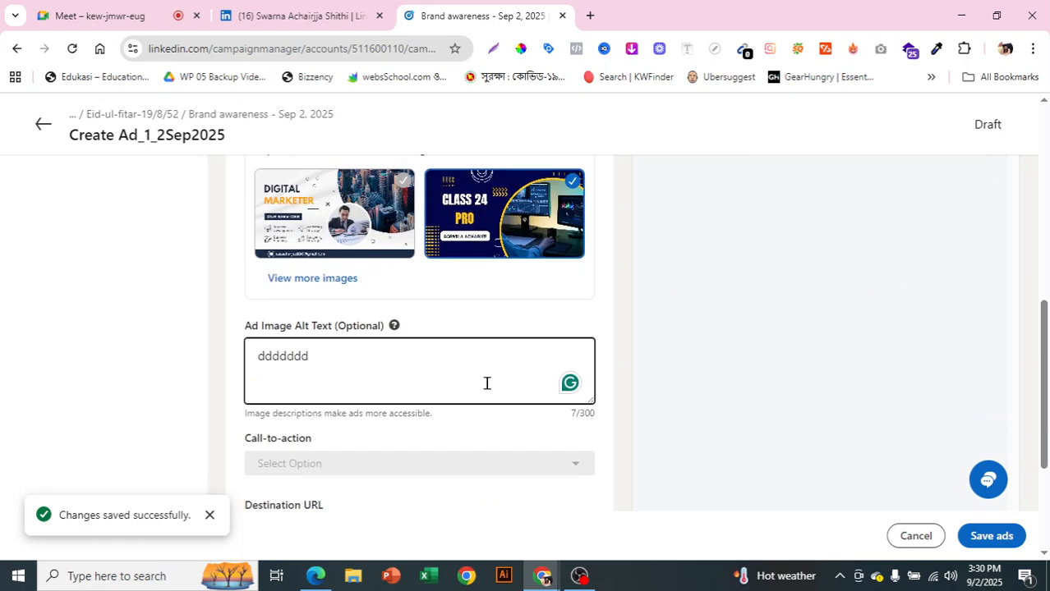
pyautogui.click(315, 320)
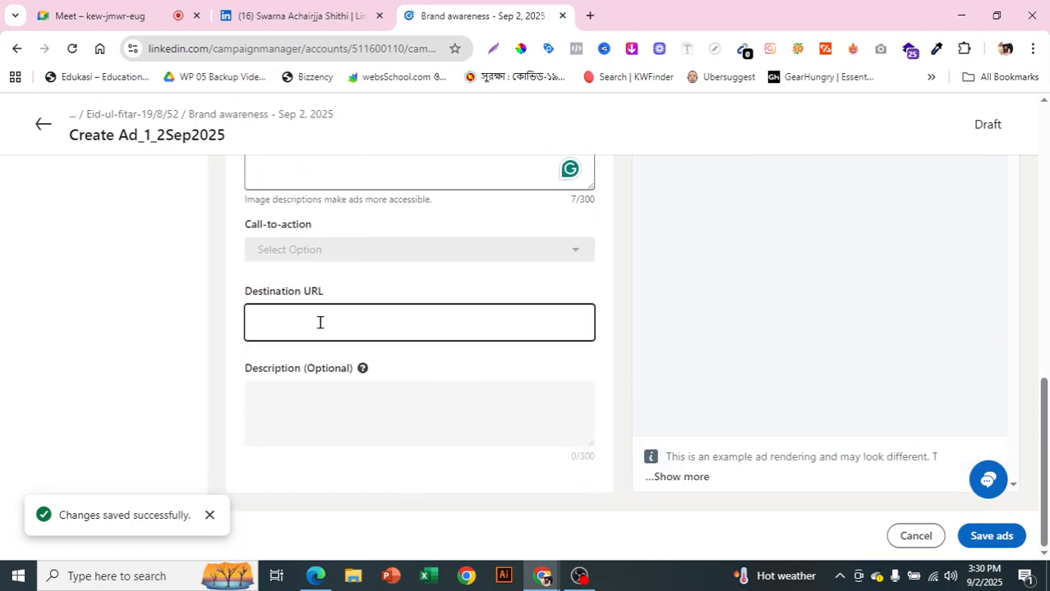
pyautogui.click(290, 51)
pyautogui.rightClick(290, 51)
pyautogui.click(328, 196)
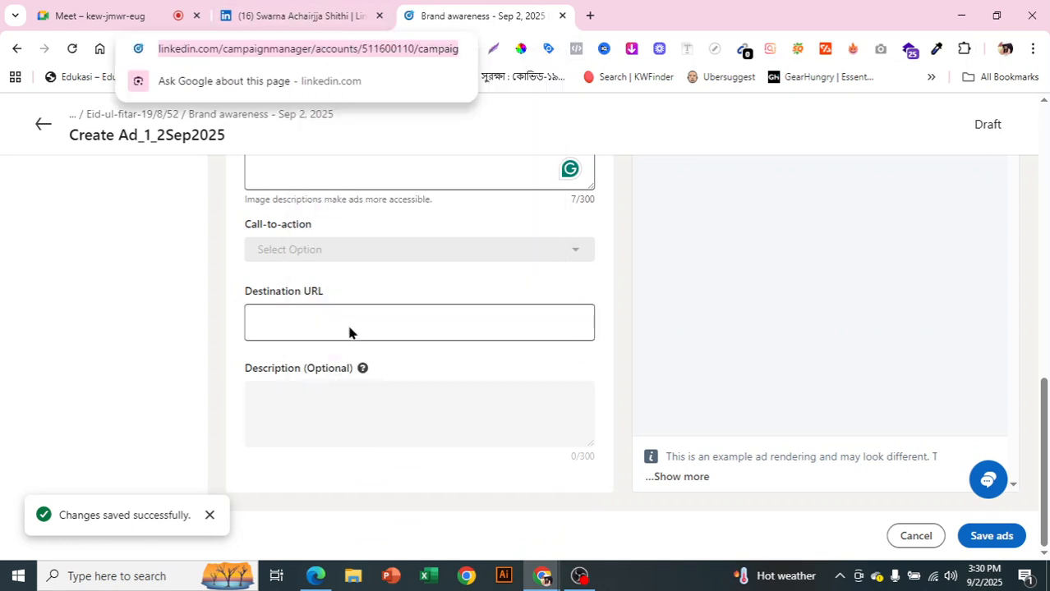
pyautogui.click(347, 322)
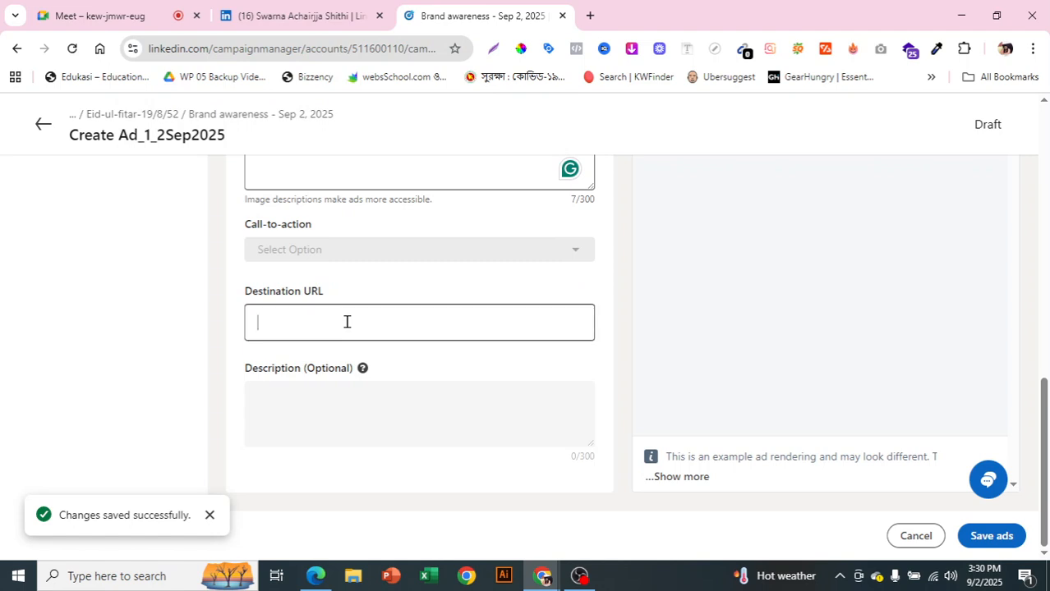
pyautogui.rightClick(347, 322)
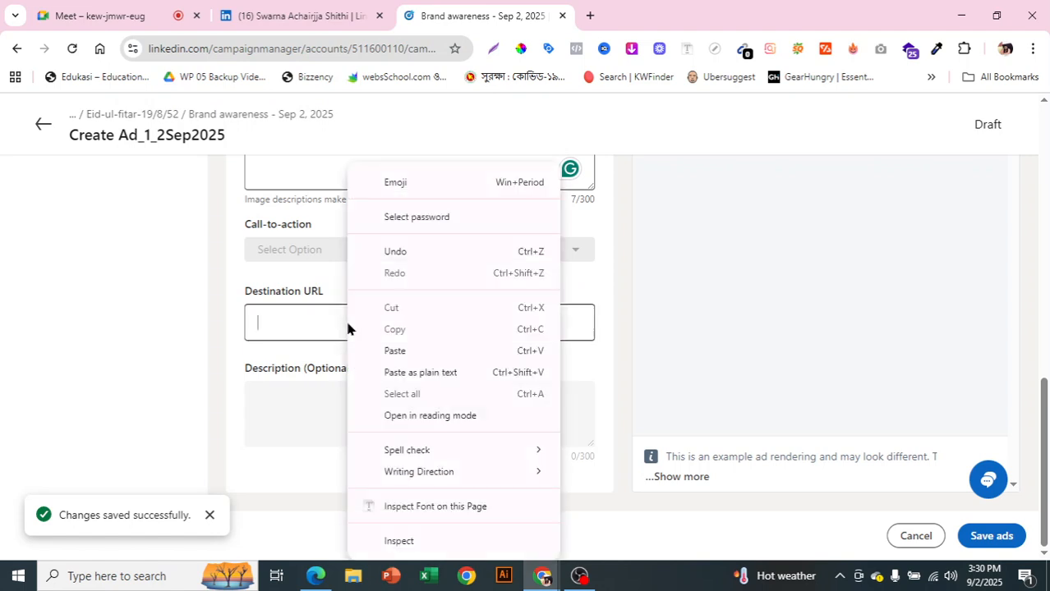
pyautogui.click(389, 352)
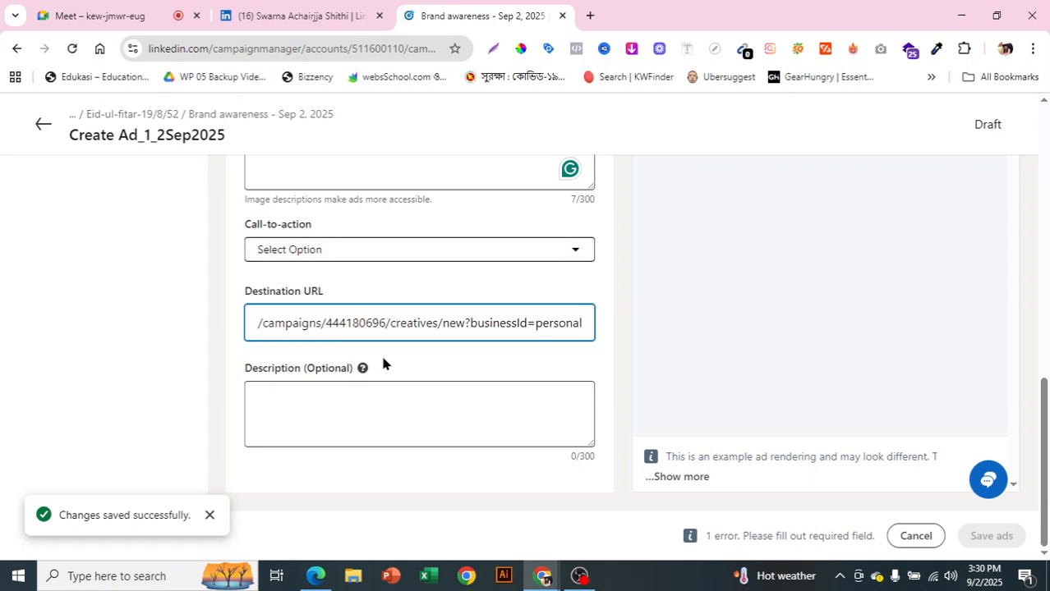
pyautogui.click(383, 362)
# Look through the available call-to-action options and choose Download.
pyautogui.scroll(1, 383, 362)
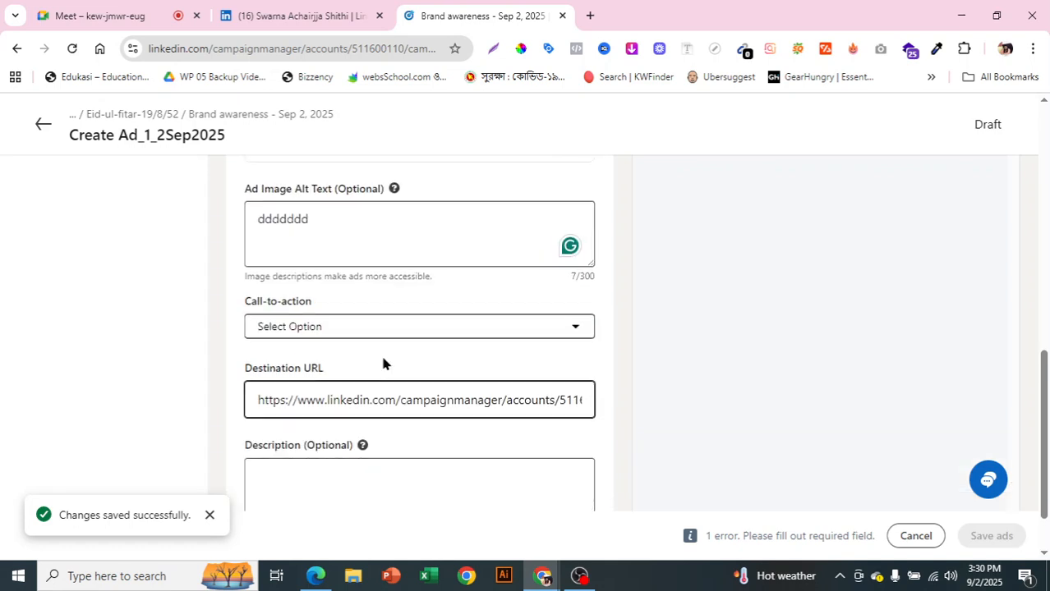
pyautogui.click(309, 336)
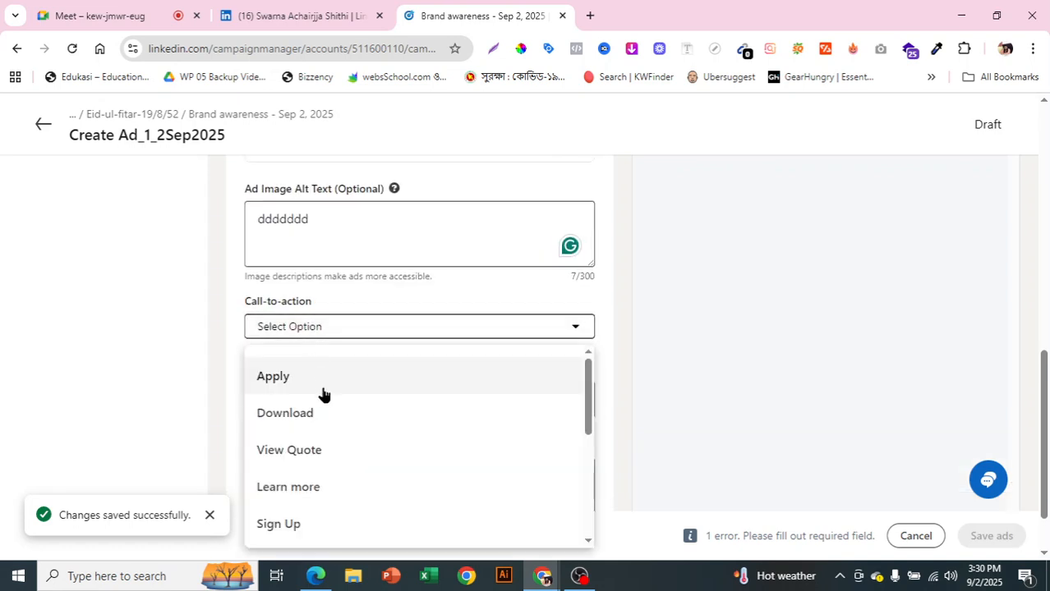
pyautogui.scroll(-2, 323, 492)
pyautogui.scroll(-5, 299, 459)
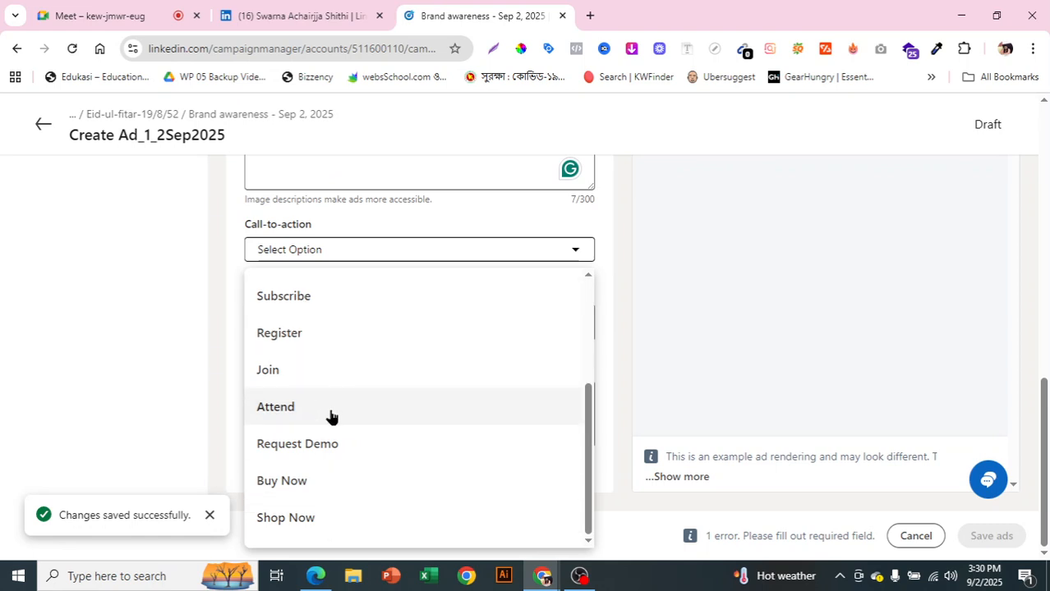
pyautogui.scroll(2, 314, 424)
pyautogui.scroll(1, 312, 422)
pyautogui.scroll(-1, 310, 427)
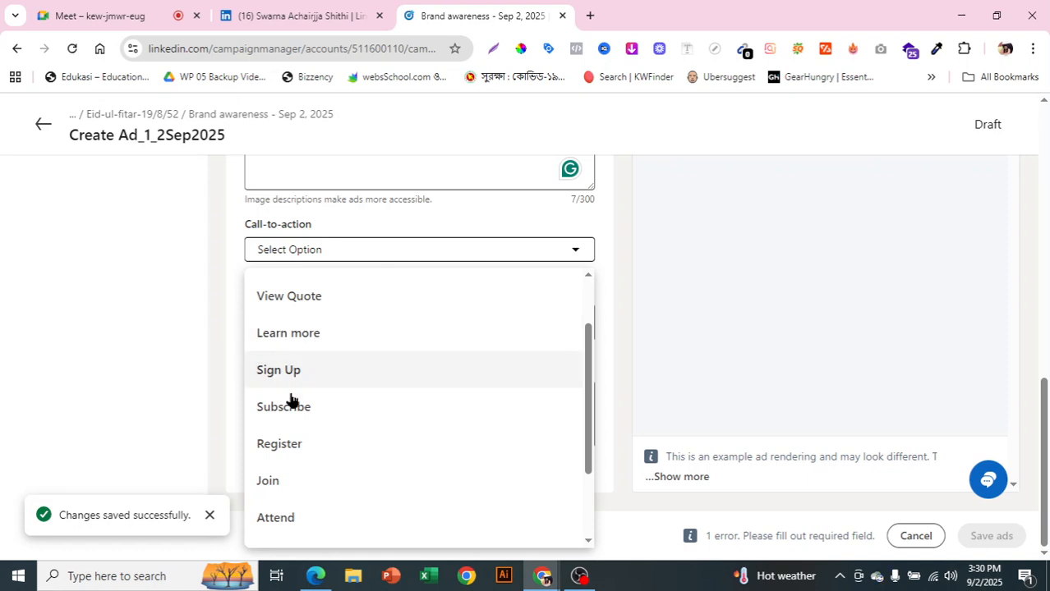
pyautogui.scroll(-2, 317, 436)
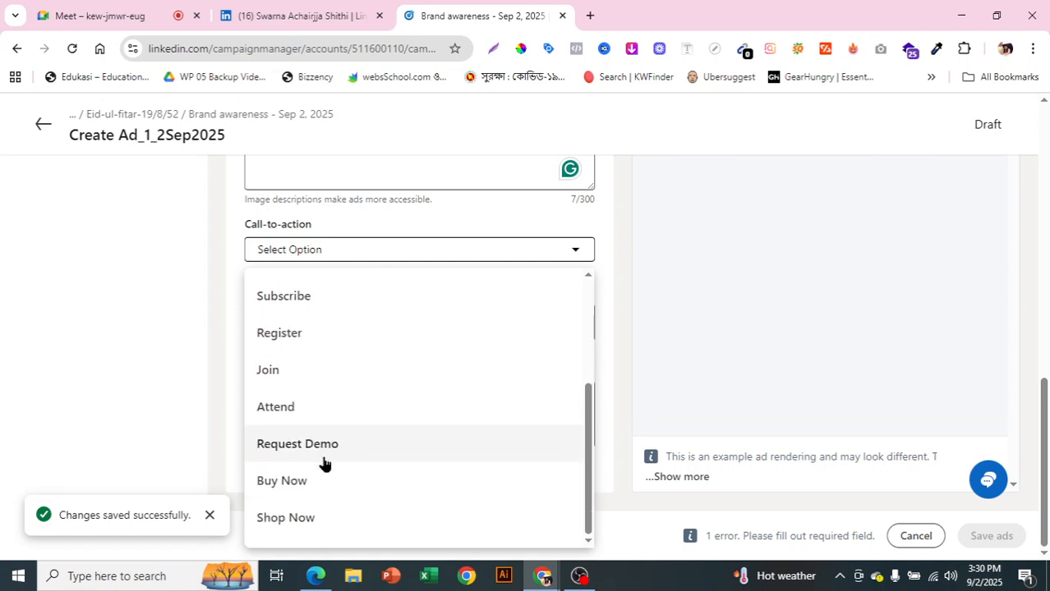
pyautogui.scroll(2, 325, 452)
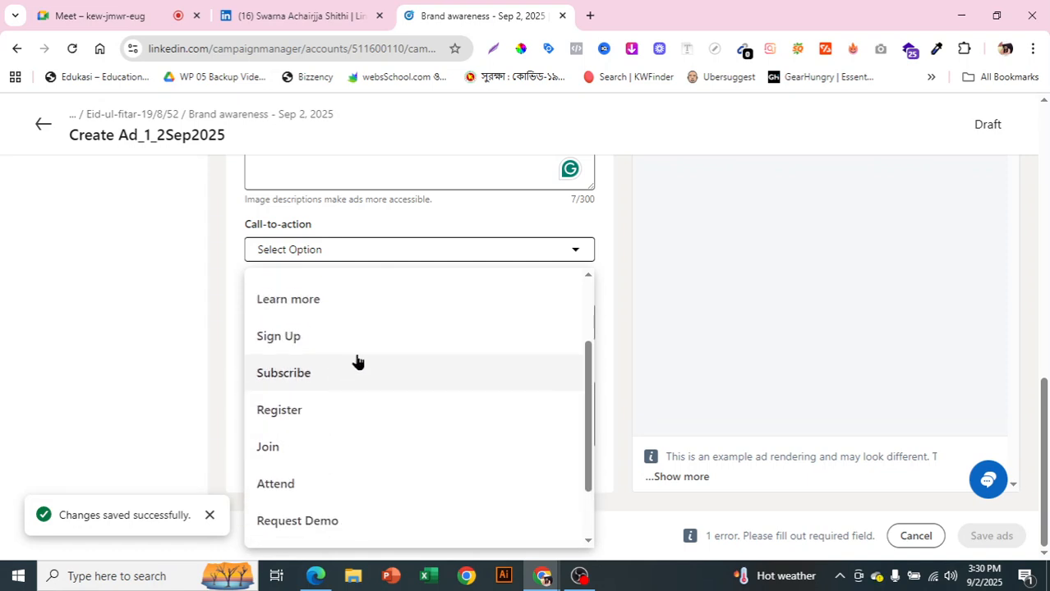
pyautogui.scroll(3, 345, 381)
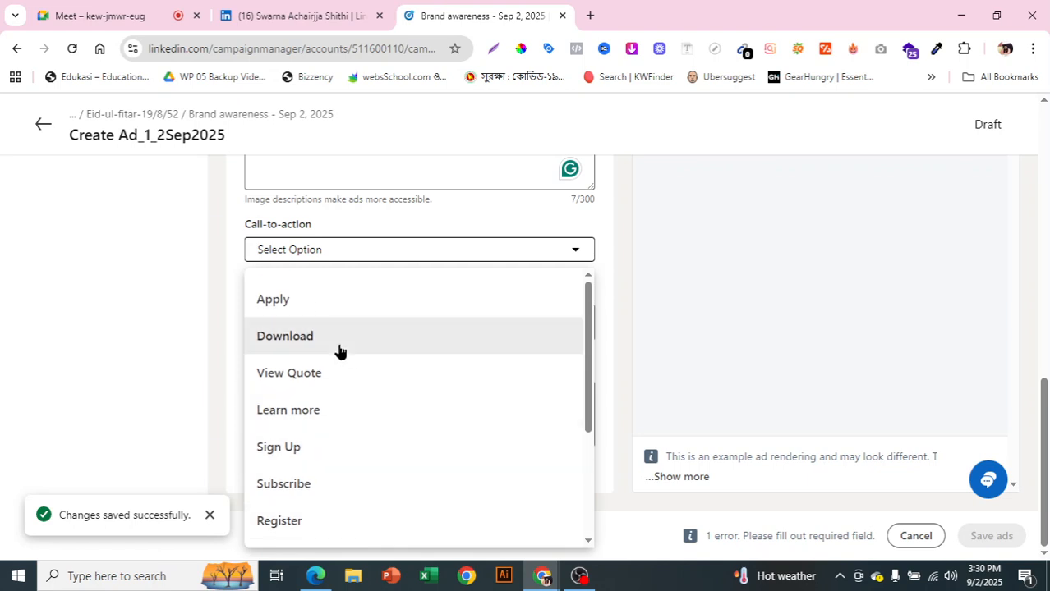
pyautogui.click(340, 351)
# Set the call-to-action to Learn more and enter "ffffffffff" as the ad description.
pyautogui.click(332, 257)
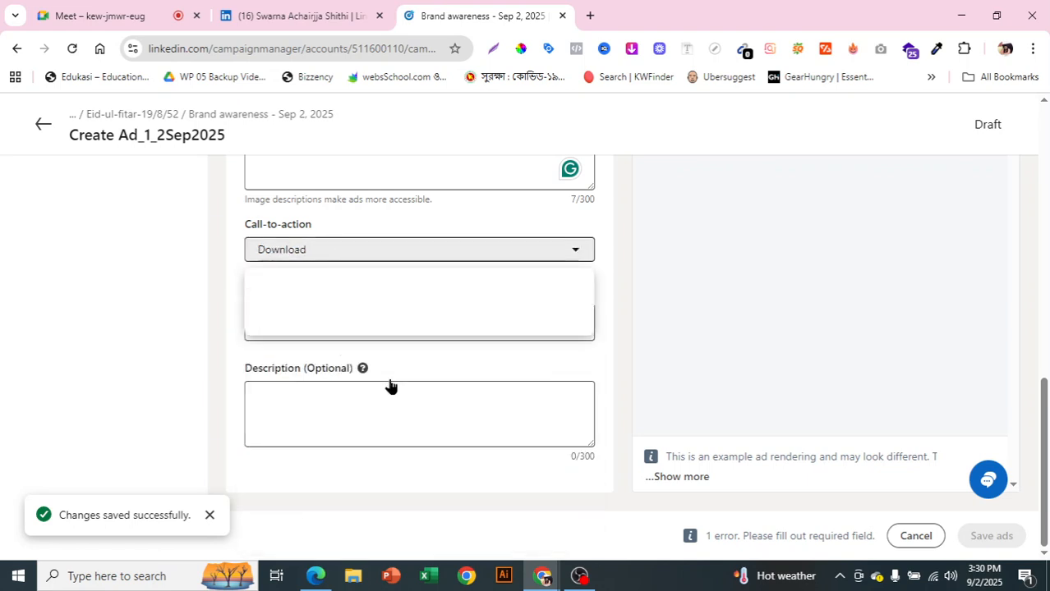
pyautogui.scroll(-3, 379, 405)
pyautogui.scroll(1, 376, 403)
pyautogui.scroll(-1, 377, 403)
pyautogui.scroll(1, 288, 394)
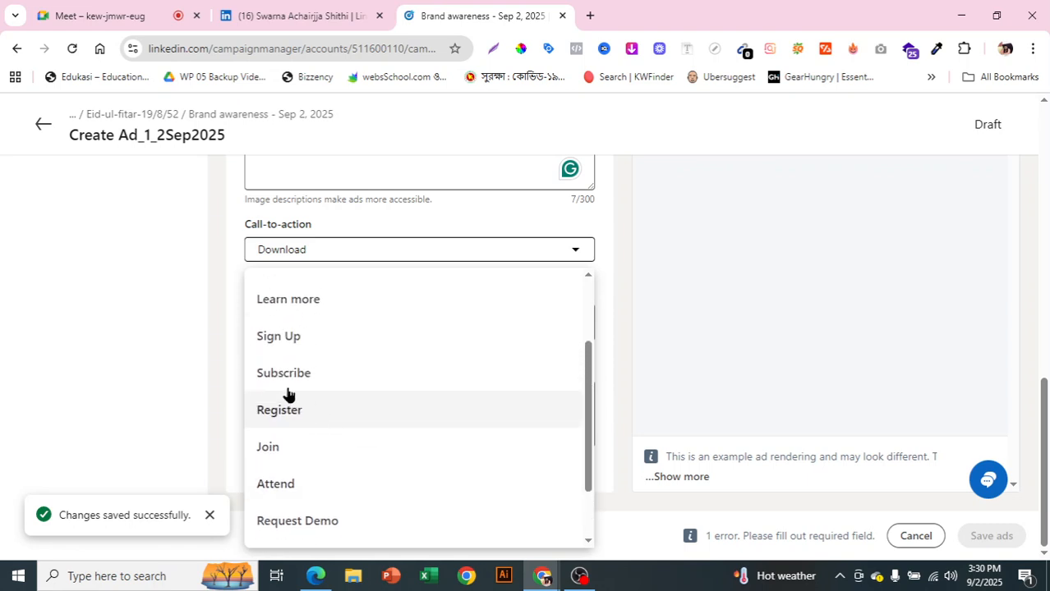
pyautogui.click(321, 307)
pyautogui.click(364, 411)
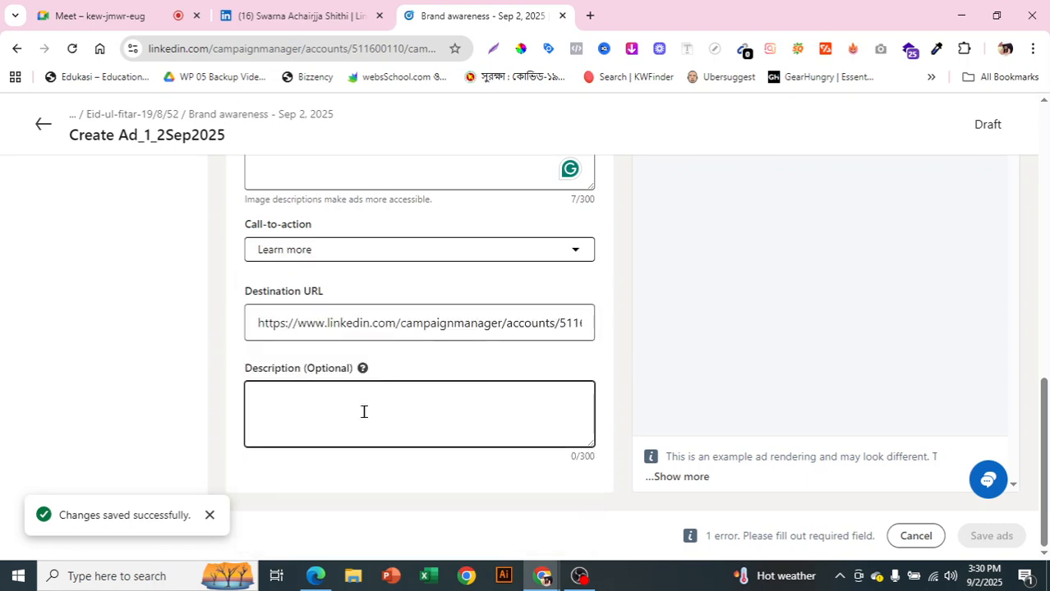
pyautogui.write('ffffffffff')
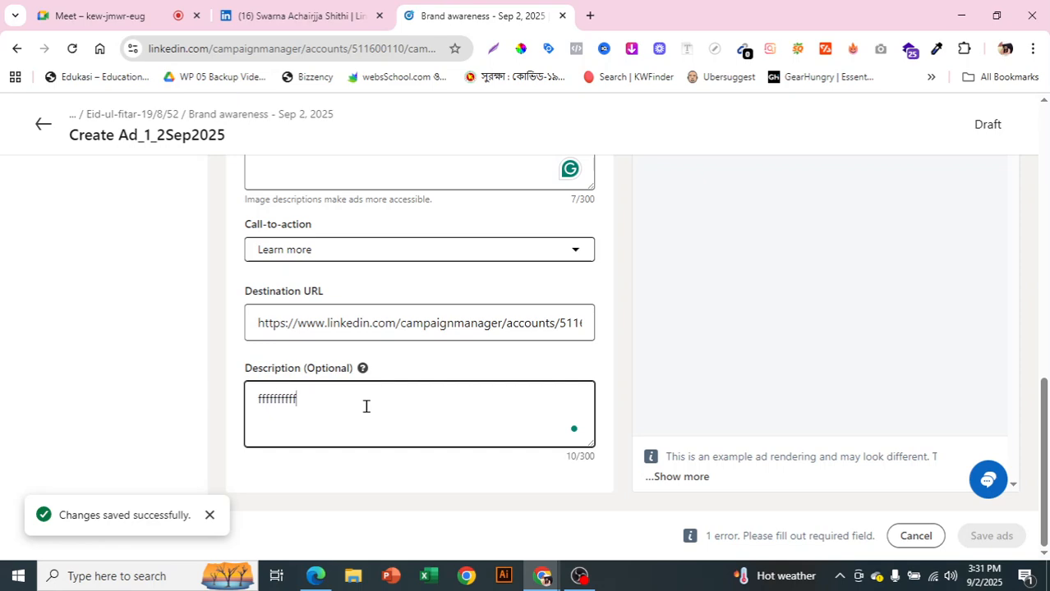
# Enter "60% discount" as the ad's headline.
pyautogui.scroll(10, 365, 406)
pyautogui.click(372, 415)
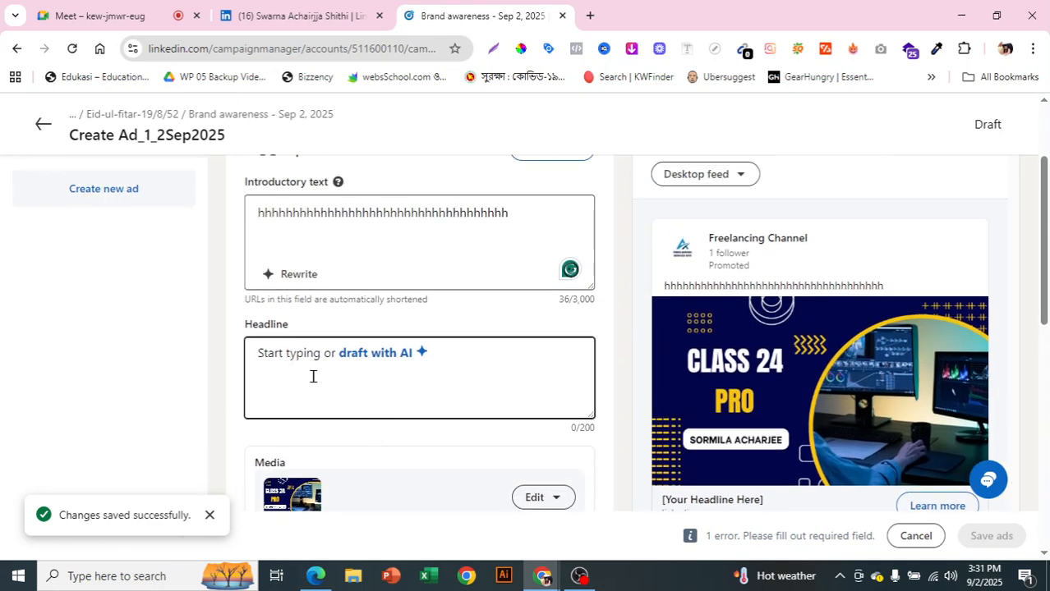
pyautogui.write('60%')
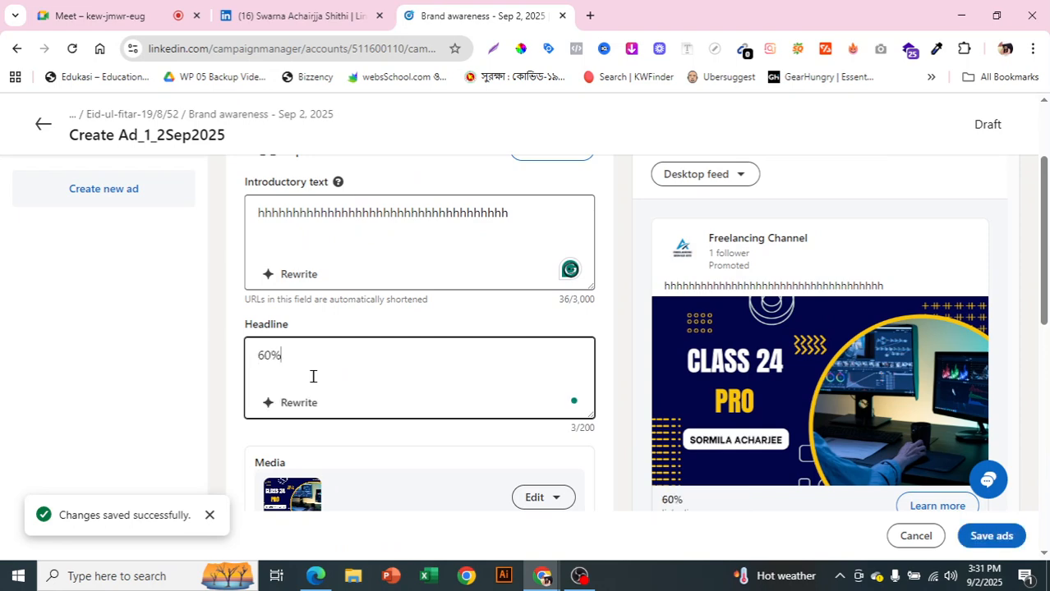
pyautogui.write(' discount')
pyautogui.scroll(-2, 668, 493)
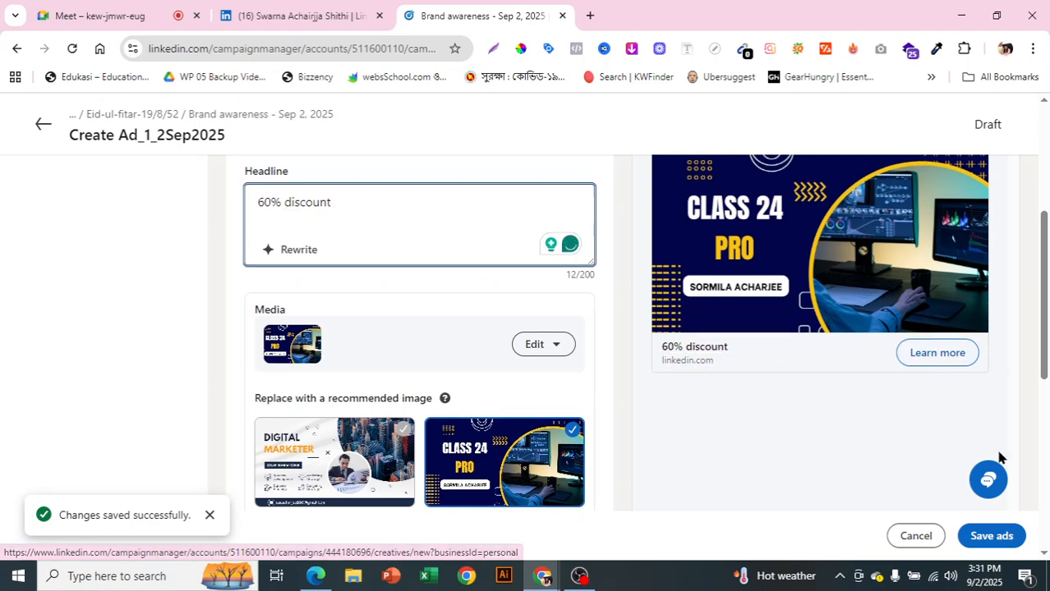
# Preview the ad as Mobile feed, check its image, headline and call-to-action, and switch the preview back to Desktop feed.
pyautogui.scroll(3, 775, 363)
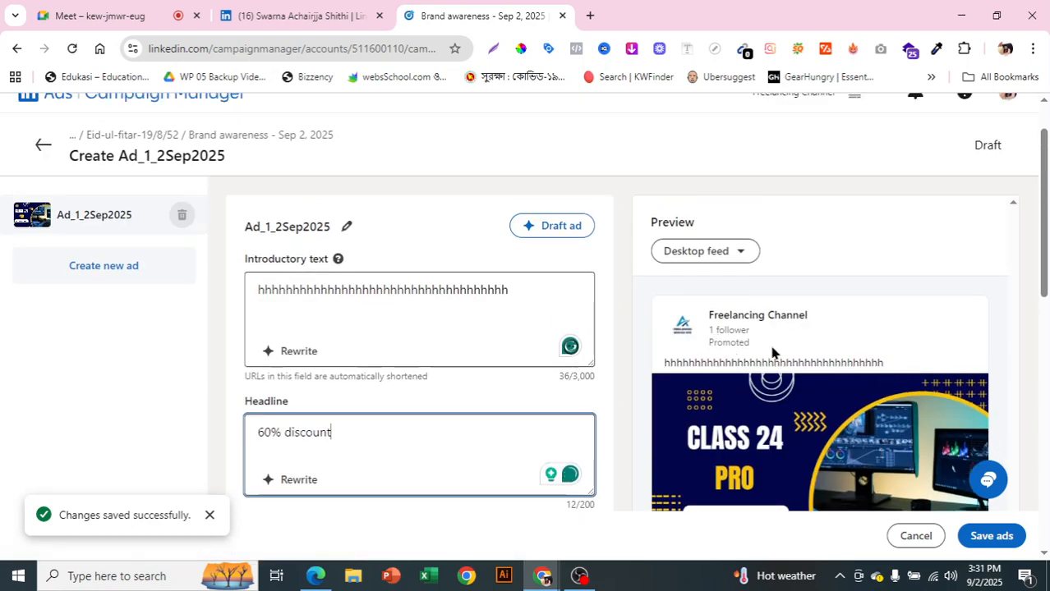
pyautogui.scroll(1, 750, 277)
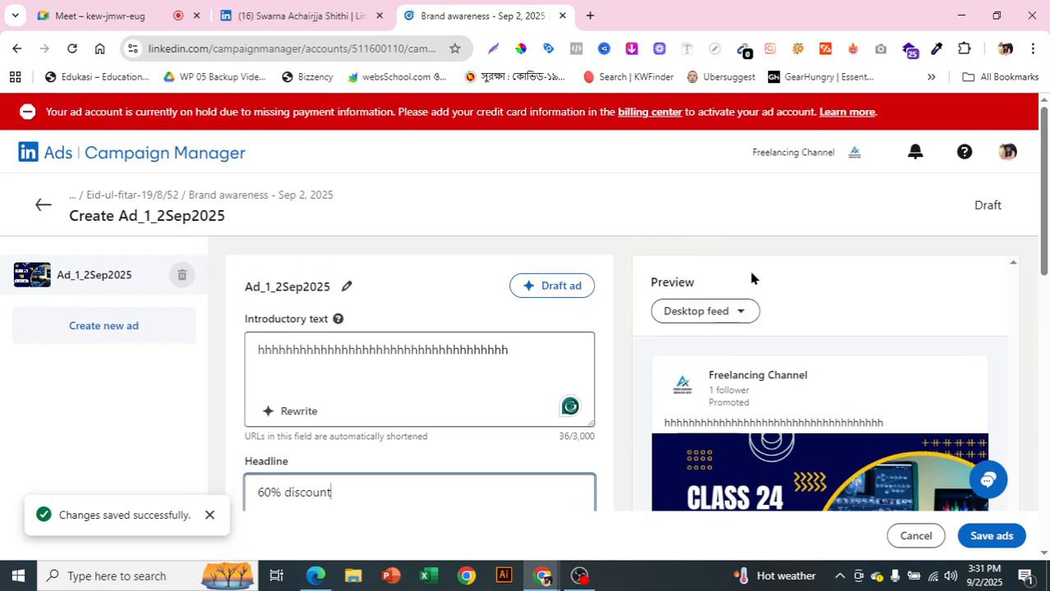
pyautogui.click(748, 314)
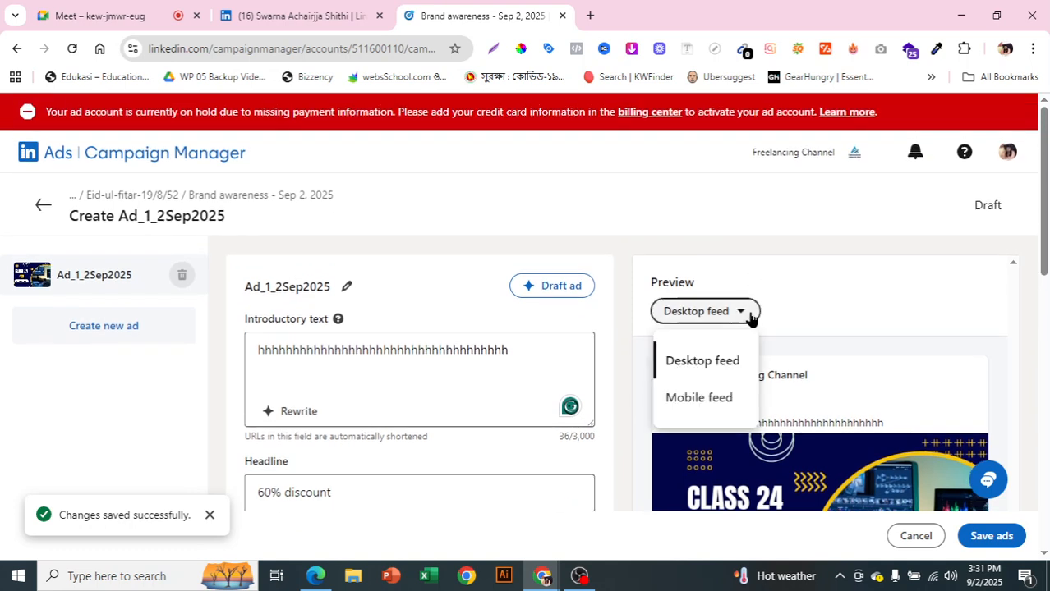
pyautogui.click(736, 397)
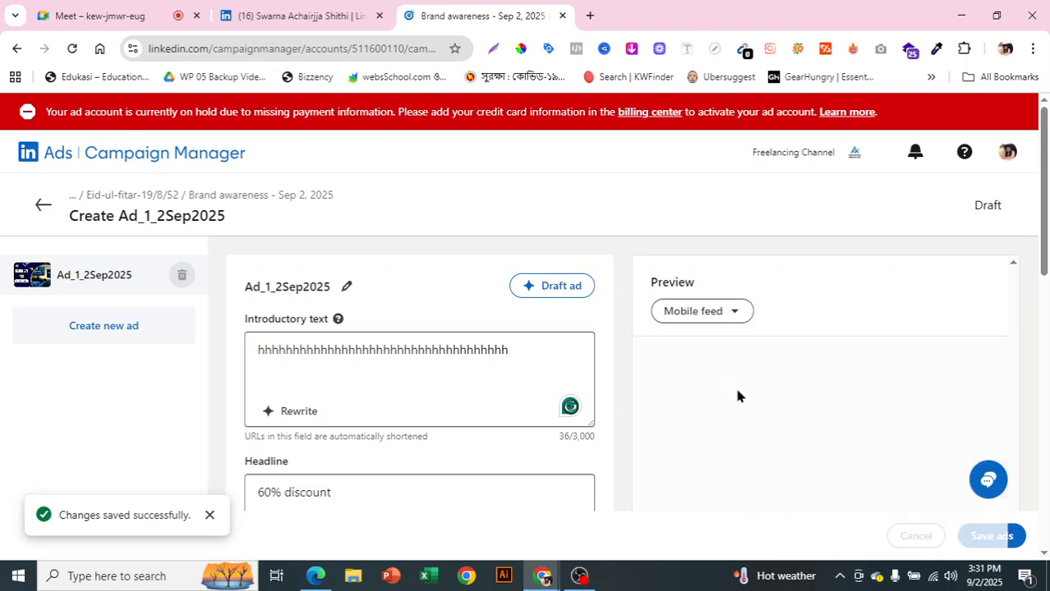
pyautogui.scroll(-2, 897, 294)
pyautogui.scroll(-2, 898, 294)
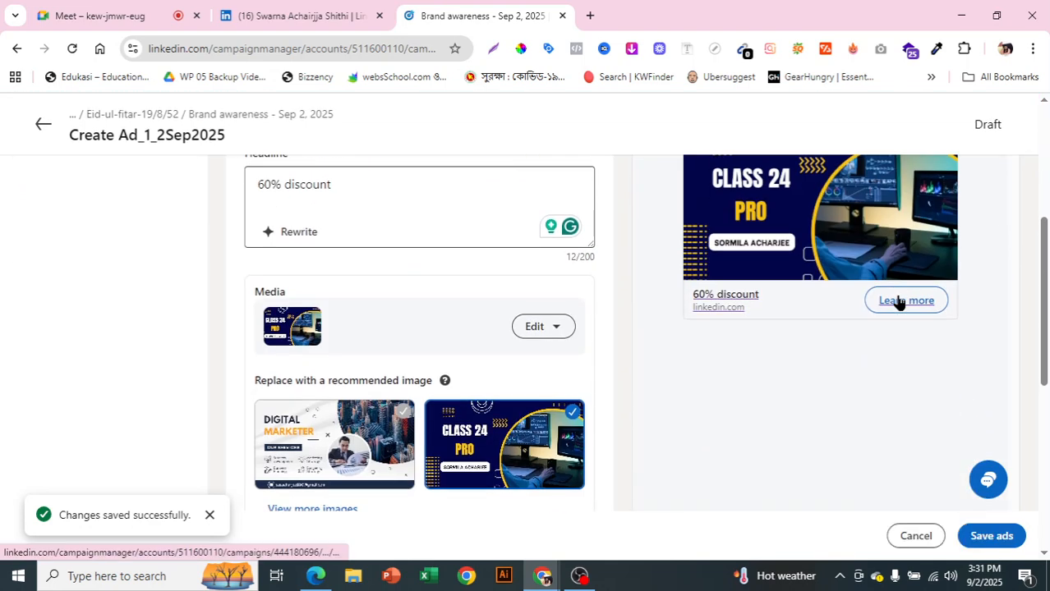
pyautogui.scroll(3, 621, 253)
pyautogui.click(722, 239)
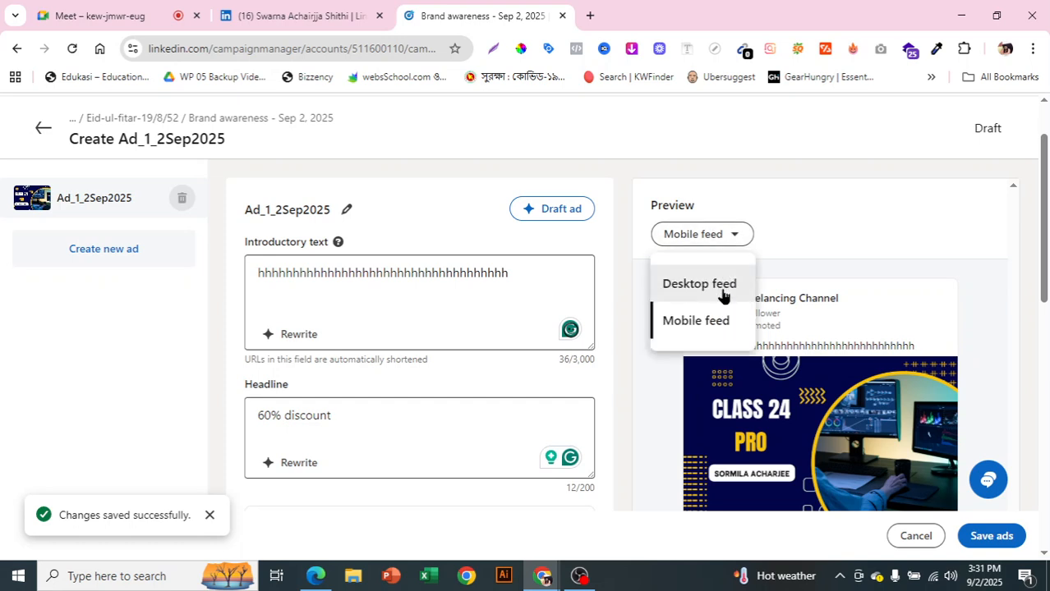
pyautogui.click(722, 285)
pyautogui.scroll(-1, 719, 295)
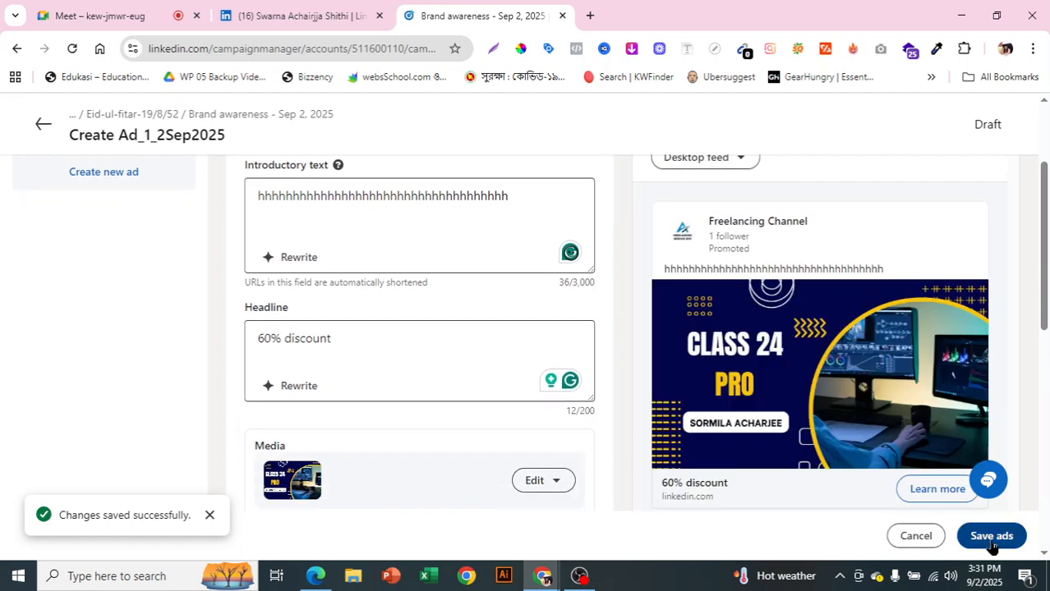
# Save the ad without drafting four more ads, and dismiss the save notifications.
pyautogui.click(991, 538)
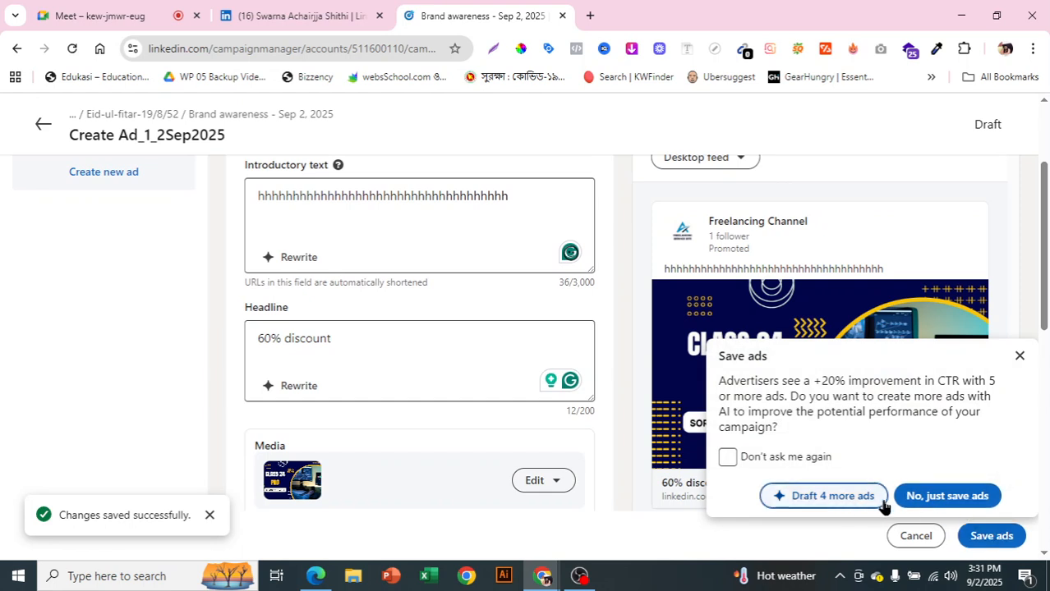
pyautogui.click(933, 507)
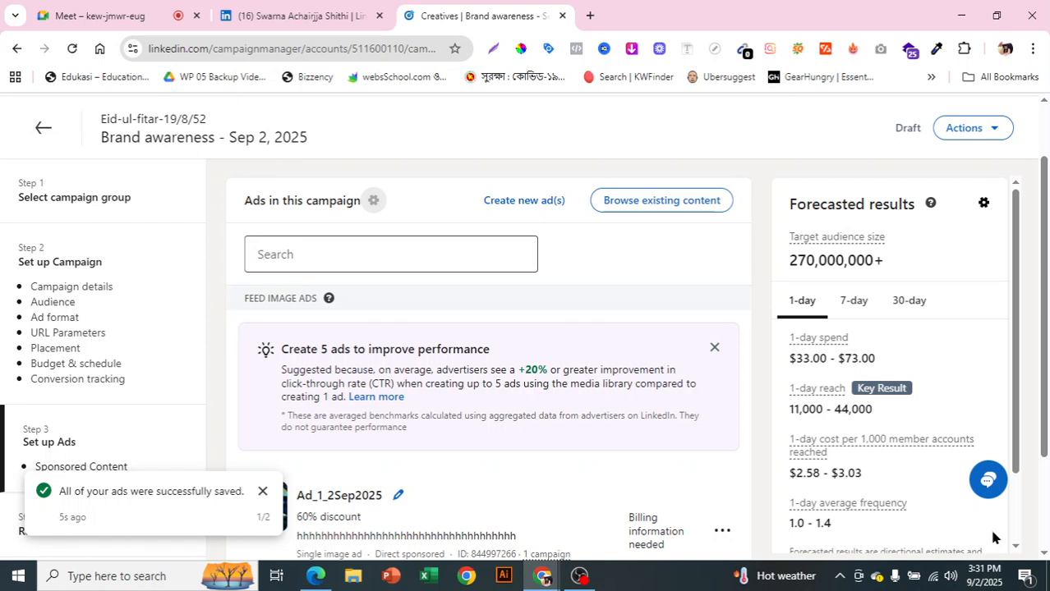
pyautogui.click(262, 491)
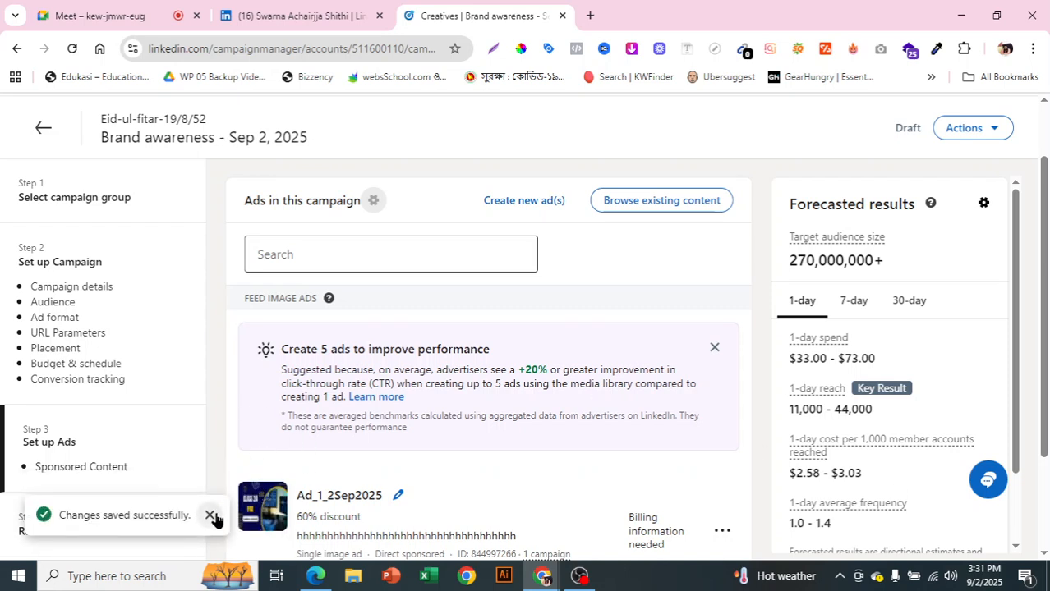
pyautogui.click(211, 516)
# Continue to the Review & Launch stage and look over the payment details, ads, campaign details and campaign group settings.
pyautogui.scroll(-3, 535, 356)
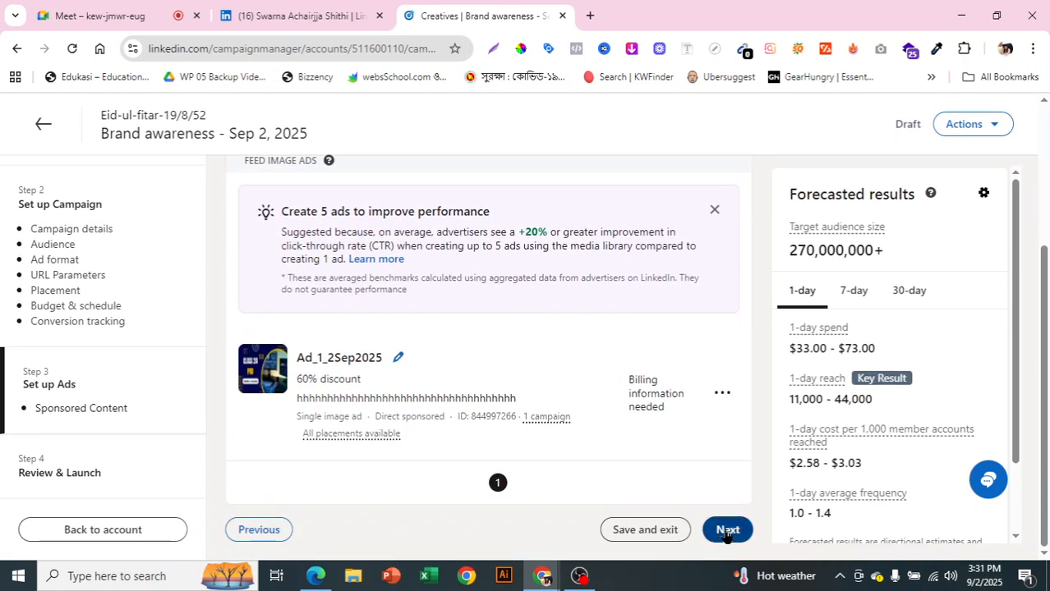
pyautogui.click(726, 531)
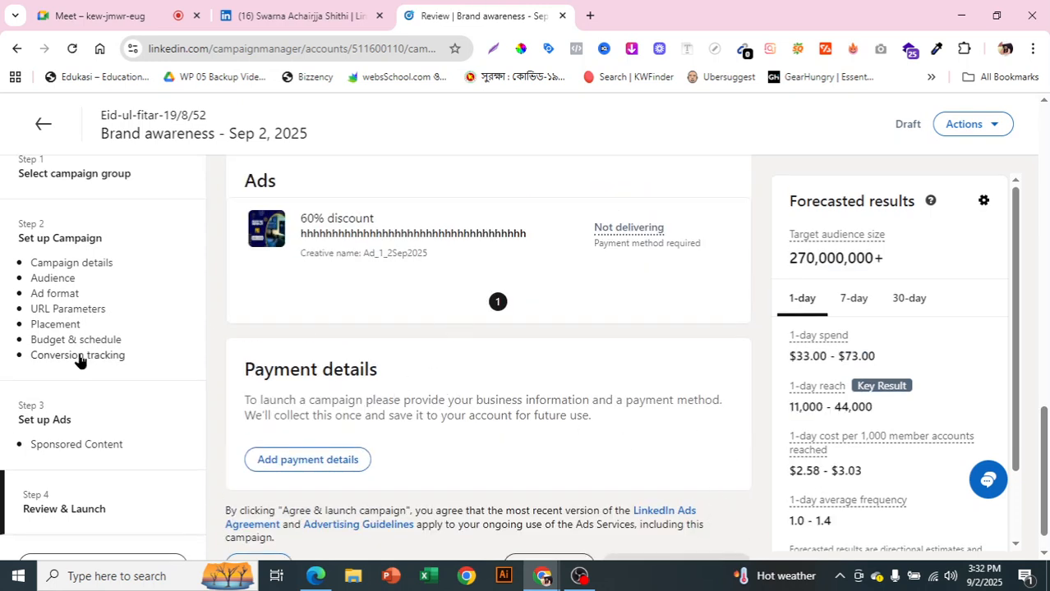
pyautogui.scroll(-1, 614, 359)
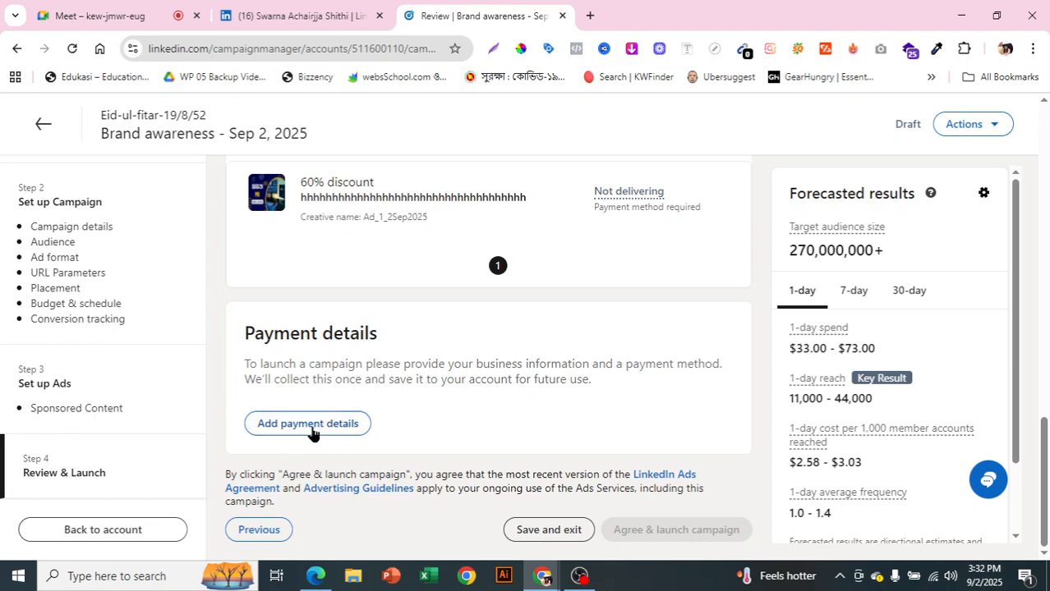
pyautogui.scroll(4, 634, 462)
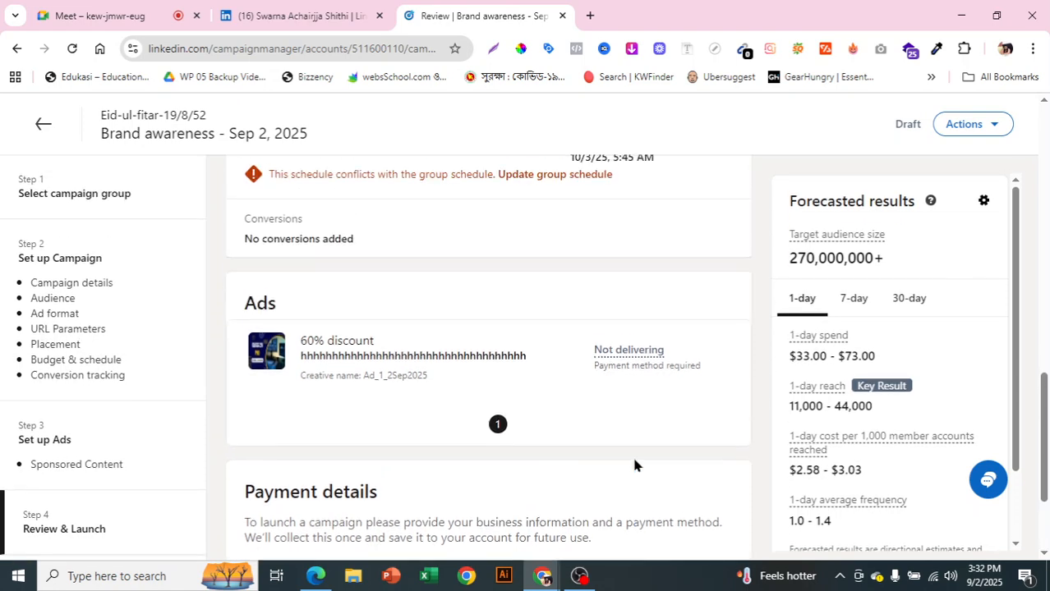
pyautogui.scroll(10, 634, 482)
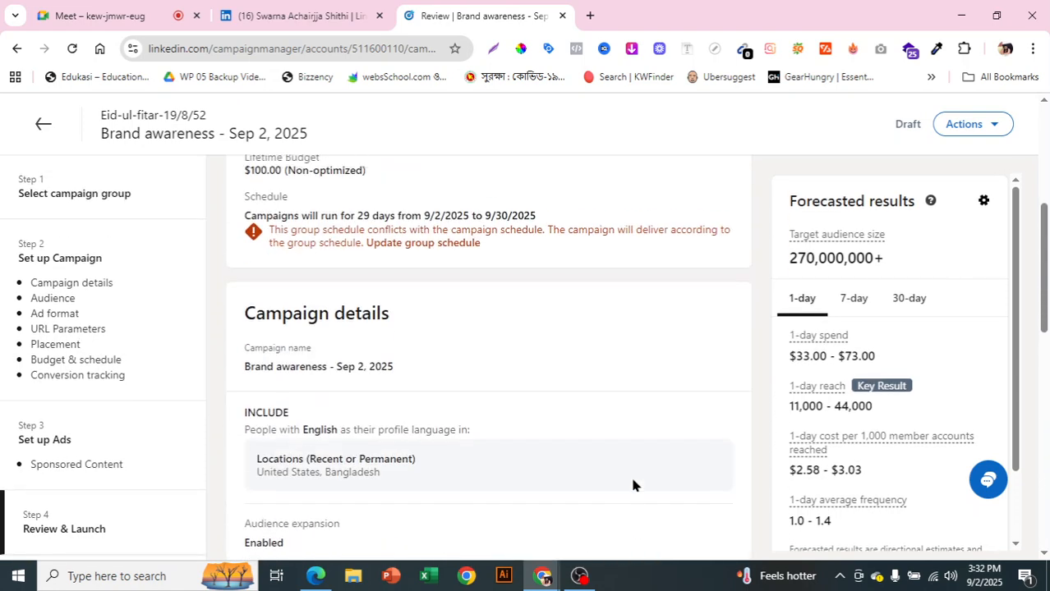
pyautogui.scroll(5, 632, 485)
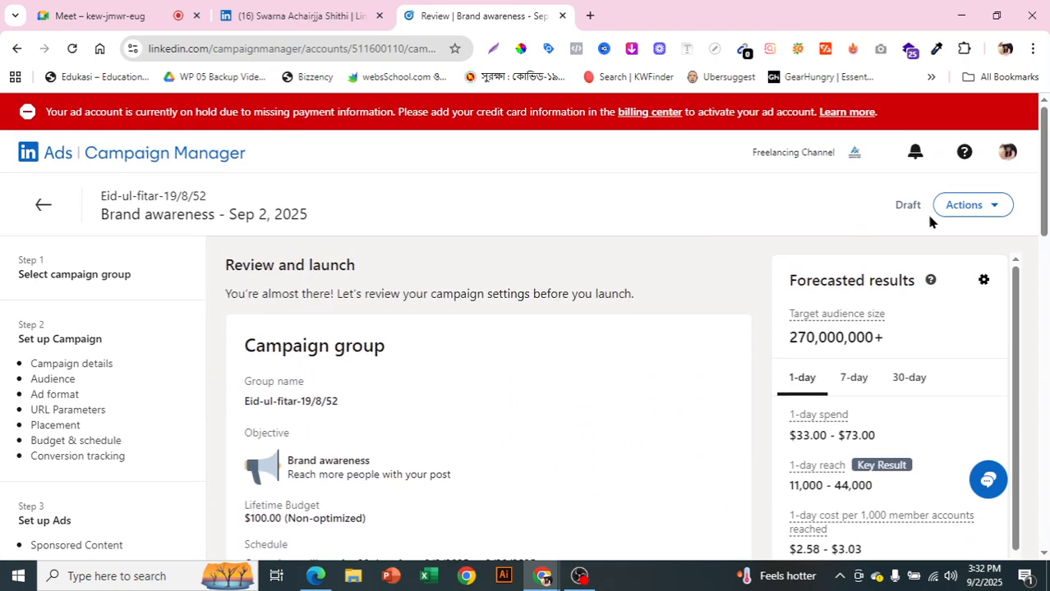
# Return to the ad account's overview and examine the setup tasks, spend summary and draft campaigns under Campaign performance.
pyautogui.click(85, 151)
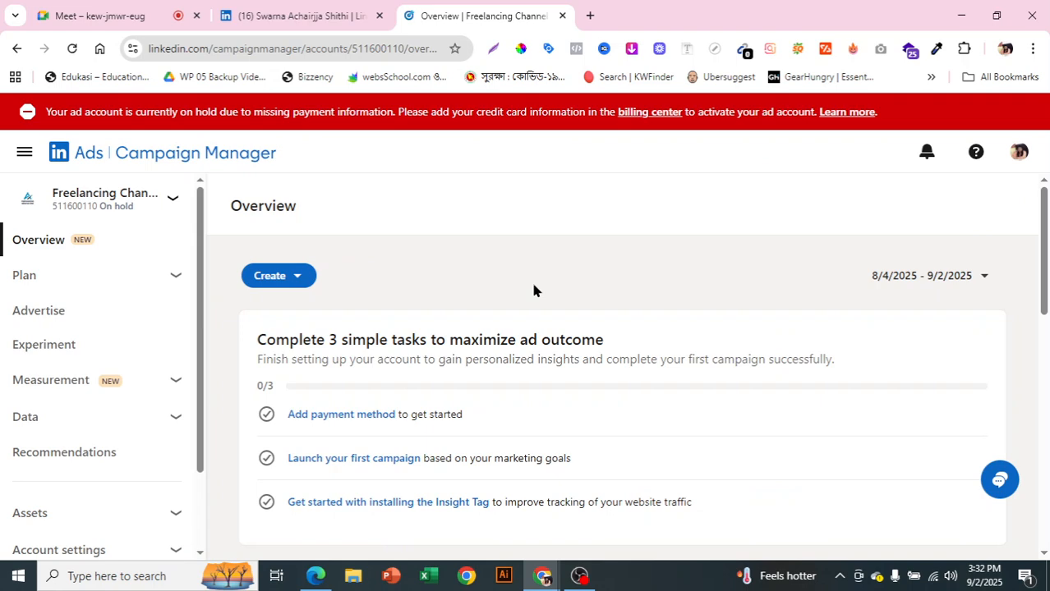
pyautogui.scroll(-3, 575, 370)
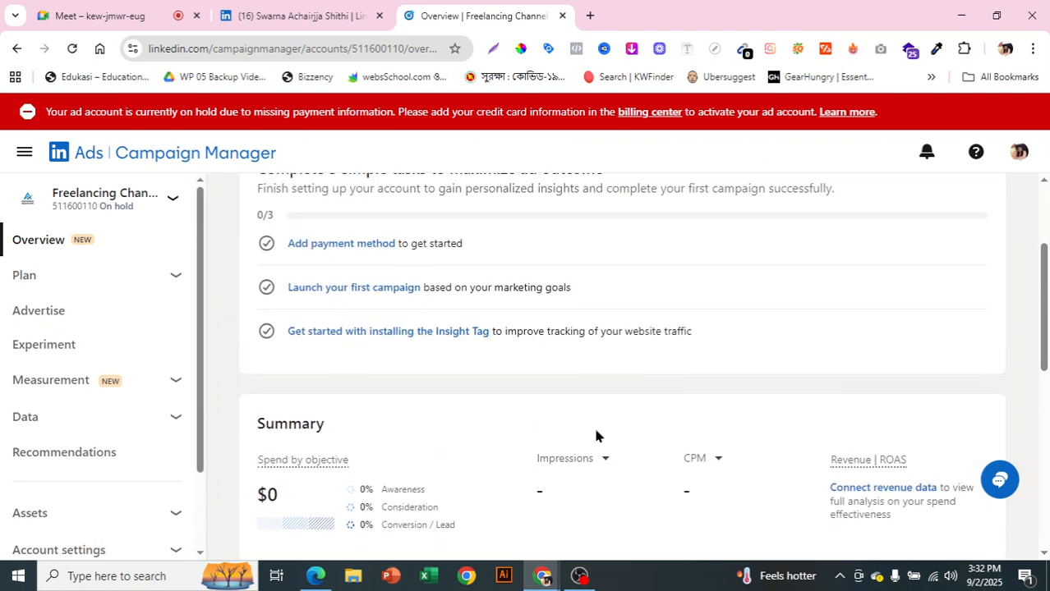
pyautogui.scroll(-3, 600, 424)
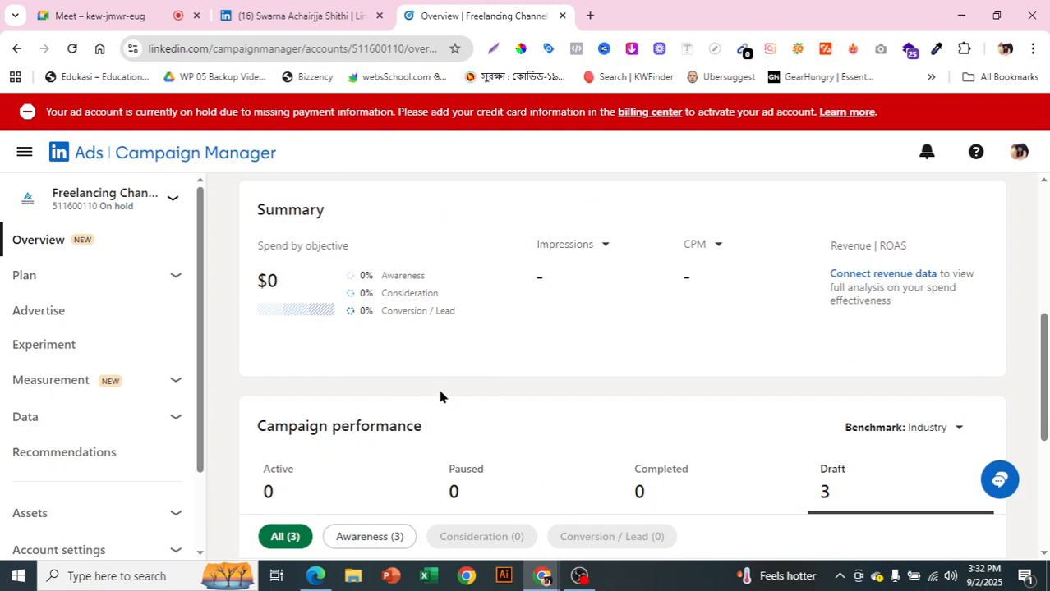
pyautogui.scroll(-3, 787, 485)
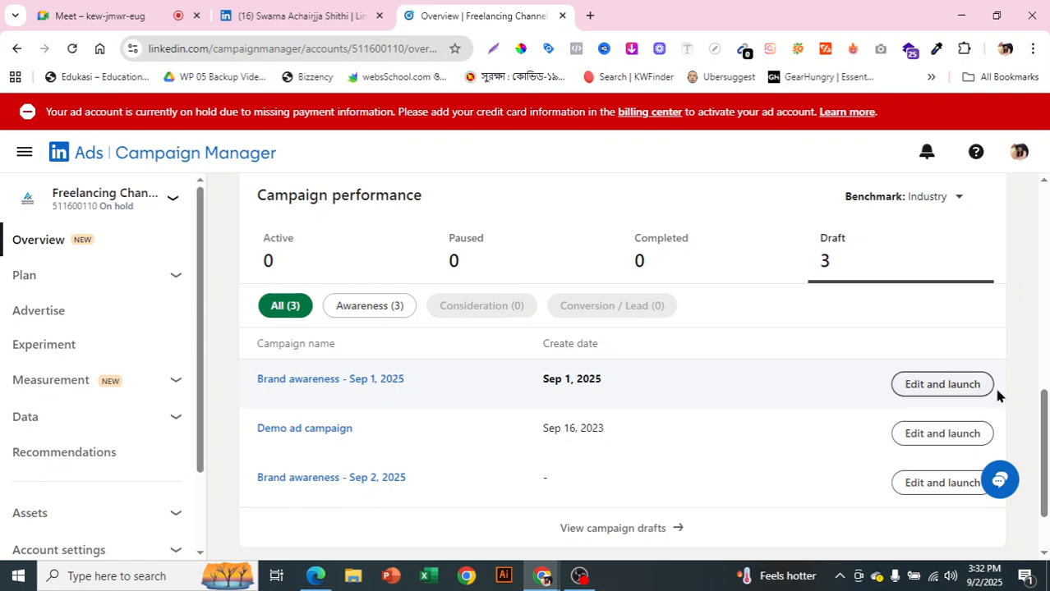
pyautogui.scroll(-1, 429, 472)
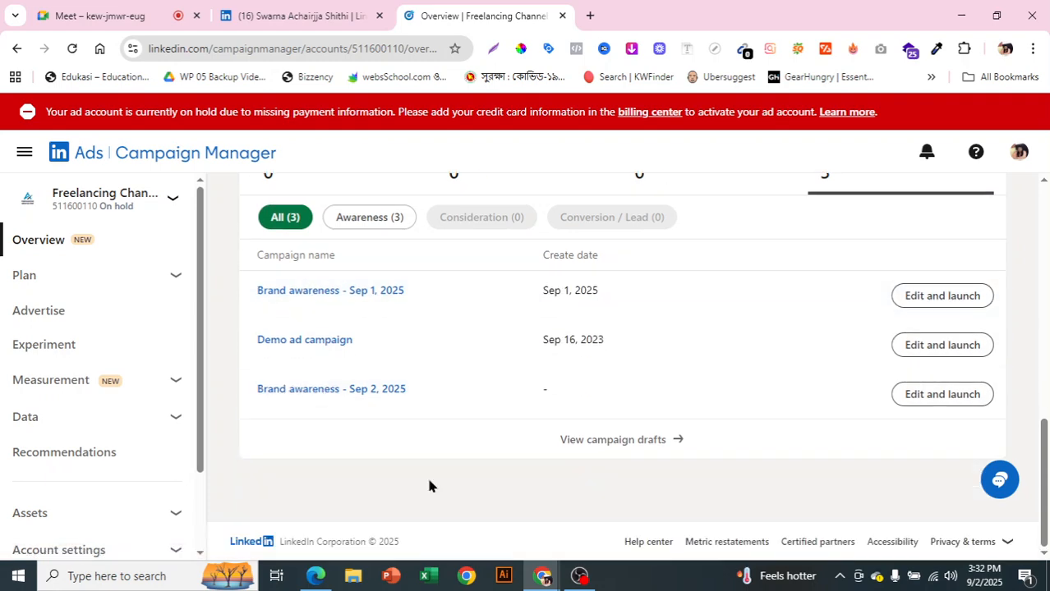
pyautogui.scroll(1, 633, 440)
pyautogui.scroll(-3, 637, 435)
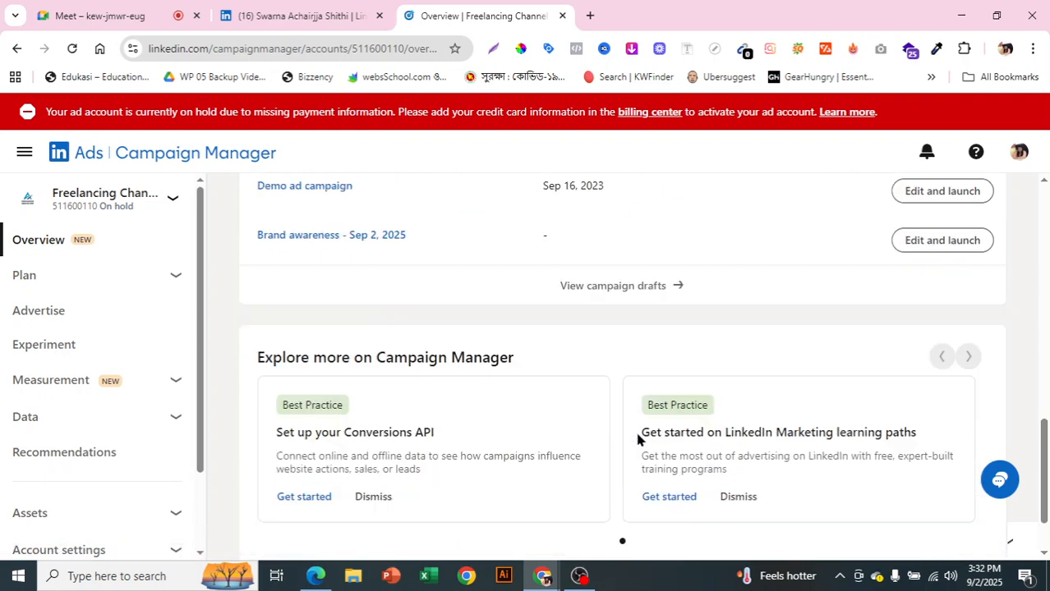
pyautogui.scroll(-1, 637, 439)
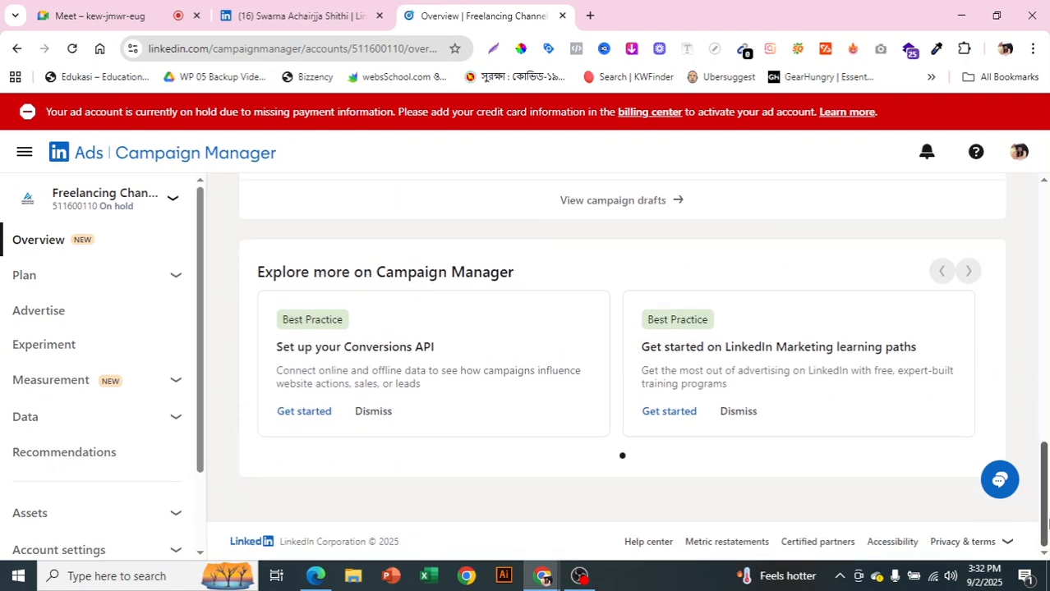
pyautogui.moveTo(1047, 463); pyautogui.dragTo(1045, 197)
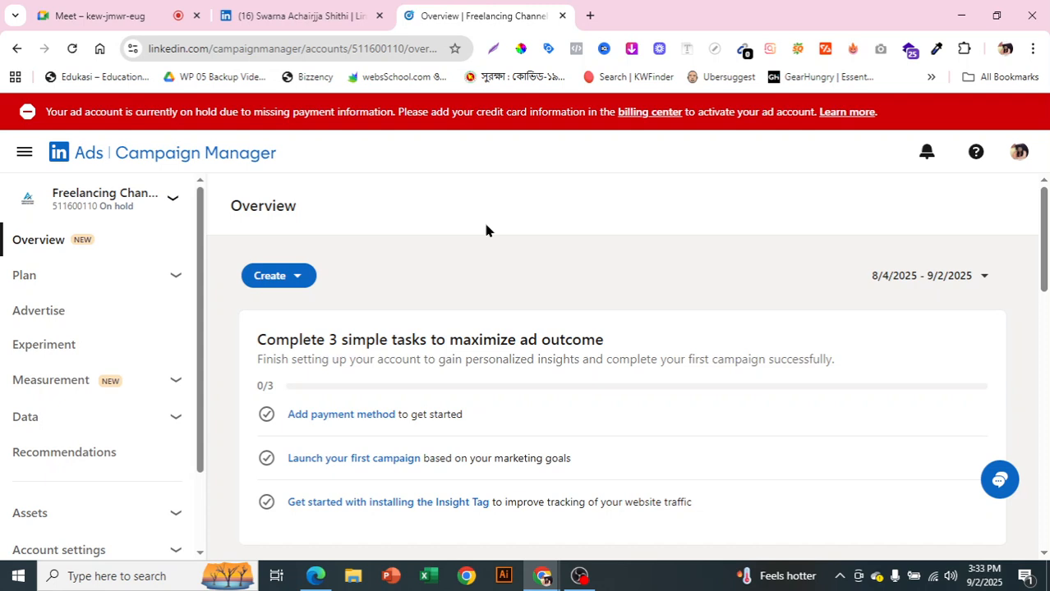
pyautogui.click(580, 577)
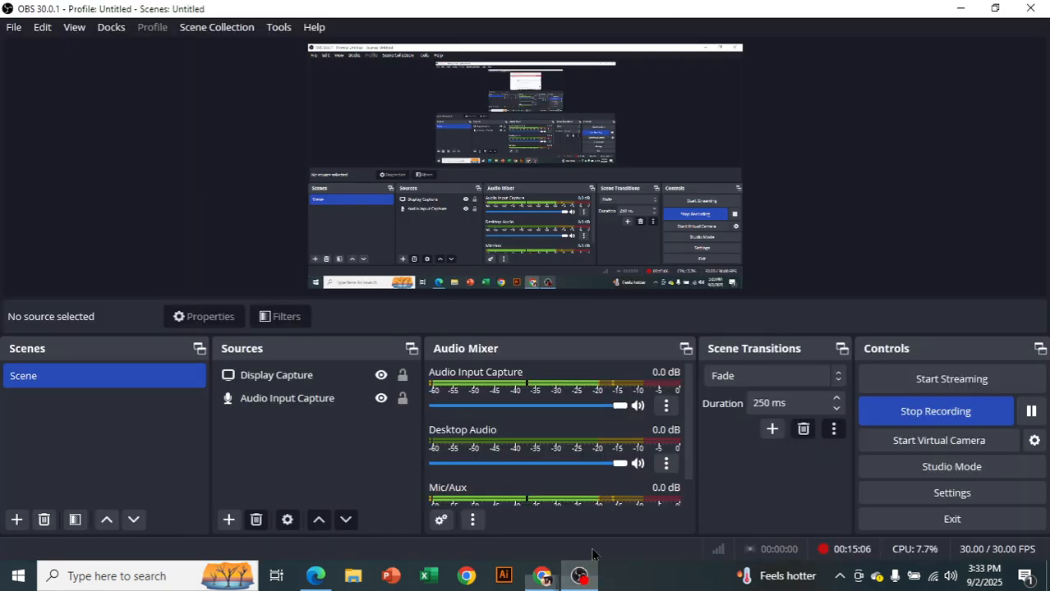